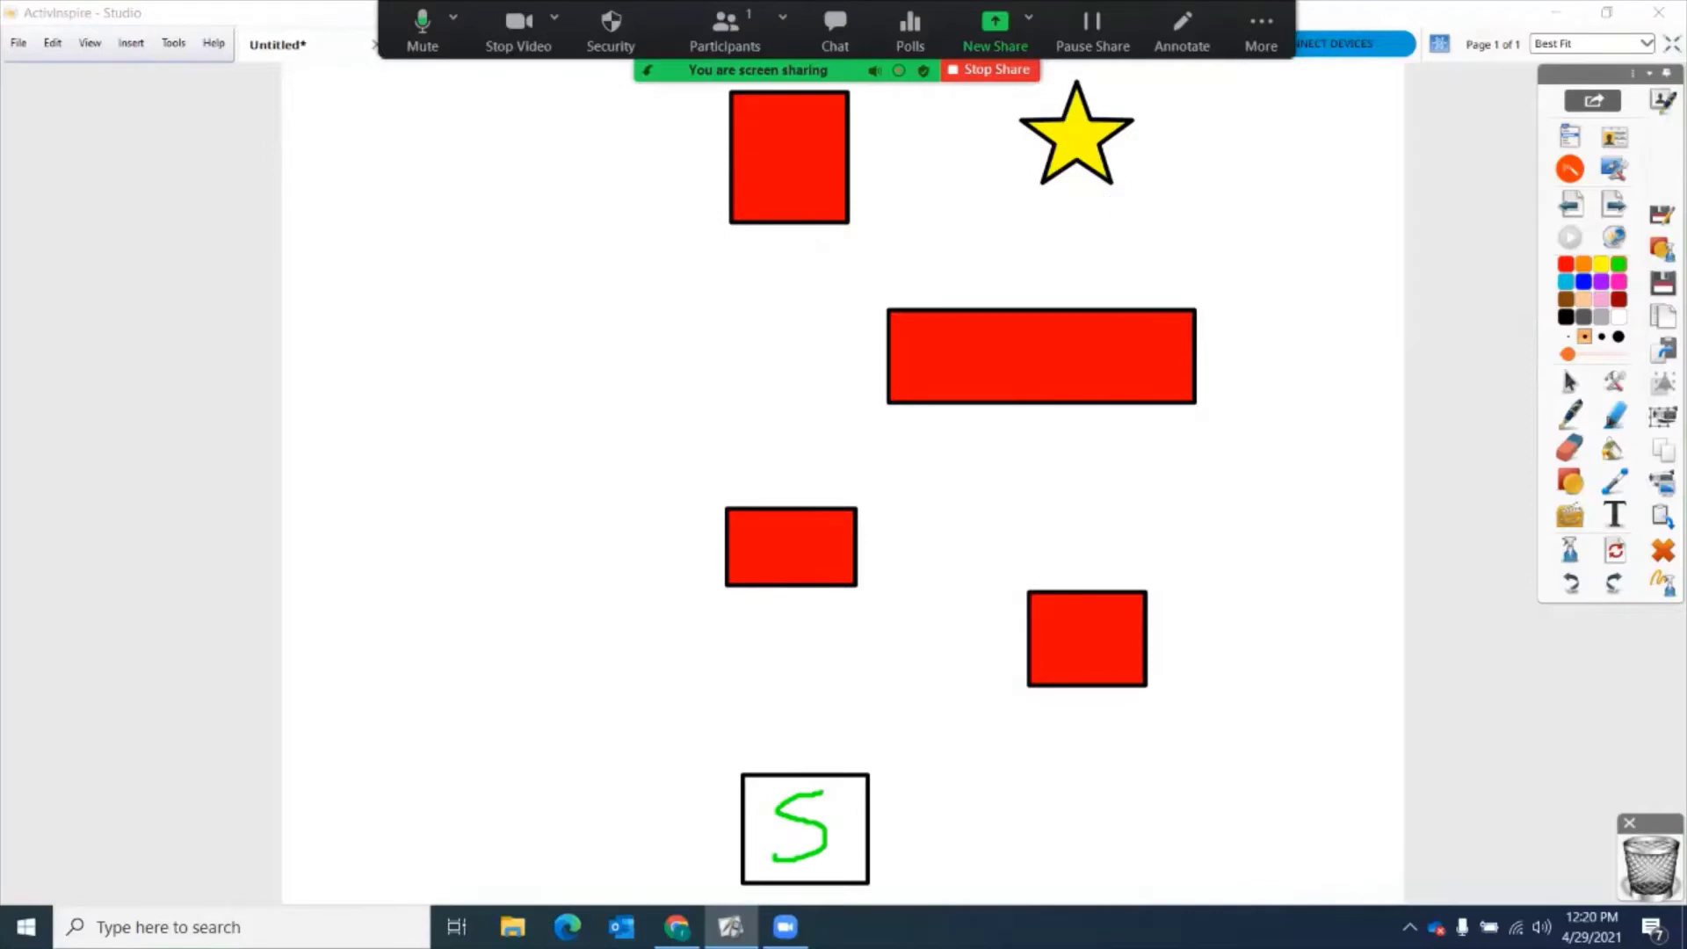
# Step: Select the ActivInspire Pen tool for freehand drawing above the S box
pyautogui.click(1571, 416)
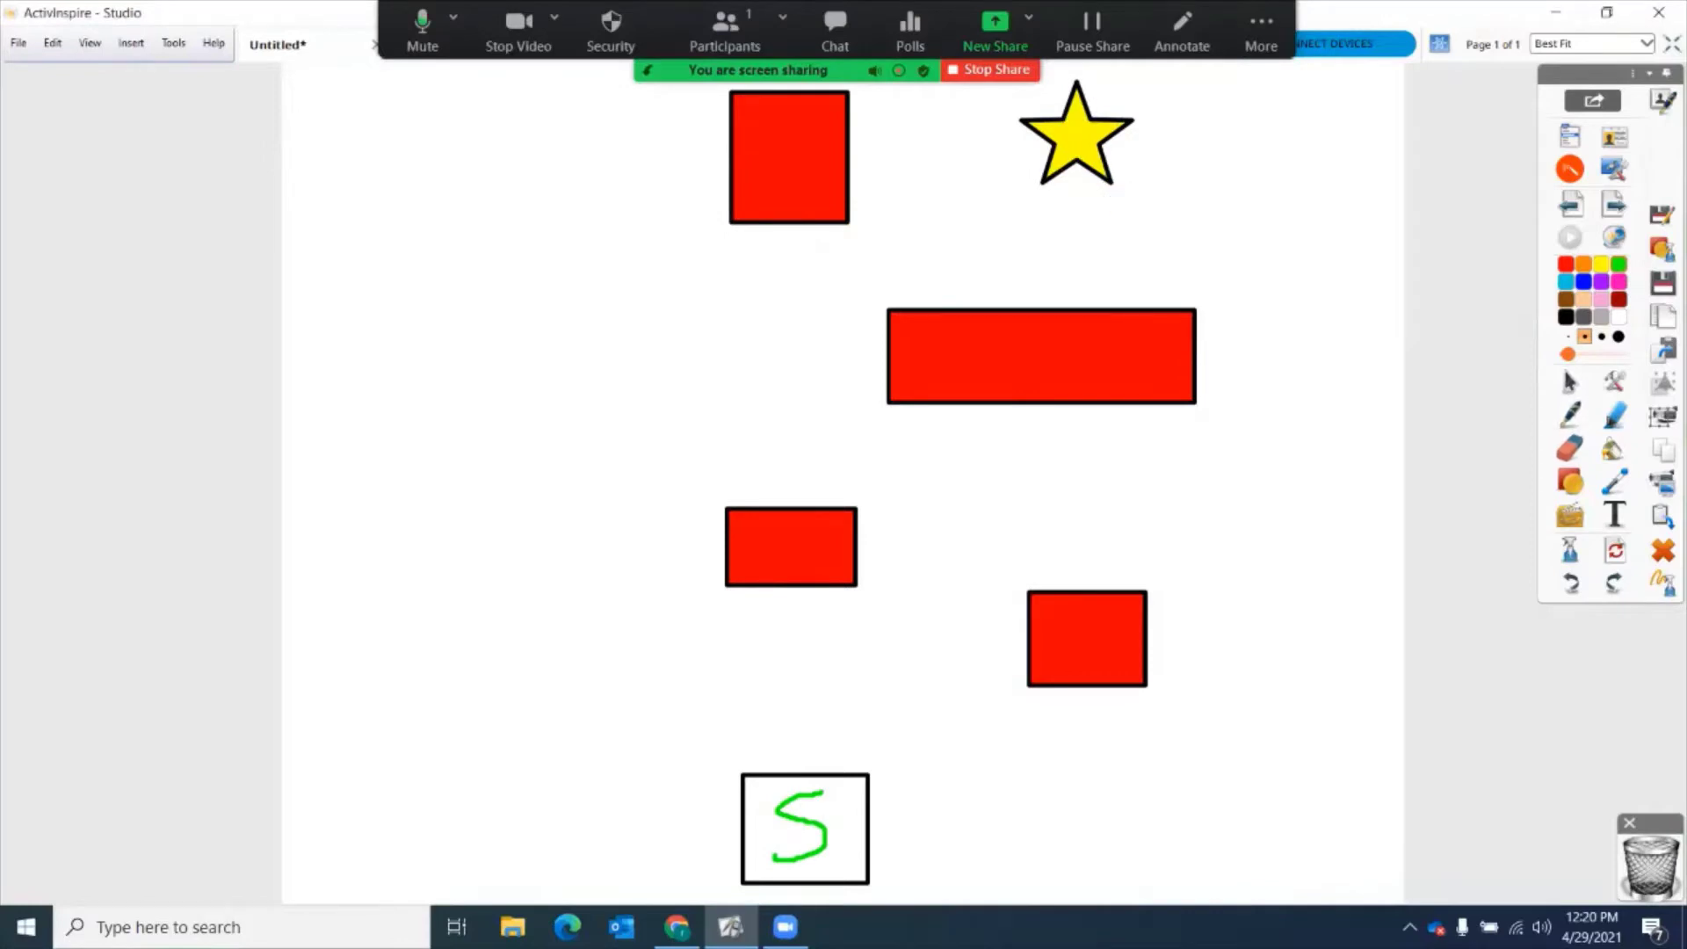
# Step: Draw the green route up from S and around the long red bar toward the star, plus a test mark
pyautogui.moveTo(794, 777)
pyautogui.mouseDown()
pyautogui.moveTo(777, 636)
pyautogui.moveTo(984, 630)
pyautogui.moveTo(982, 614)
pyautogui.moveTo(976, 643)
pyautogui.moveTo(975, 435)
pyautogui.moveTo(939, 457)
pyautogui.moveTo(996, 450)
pyautogui.mouseUp()
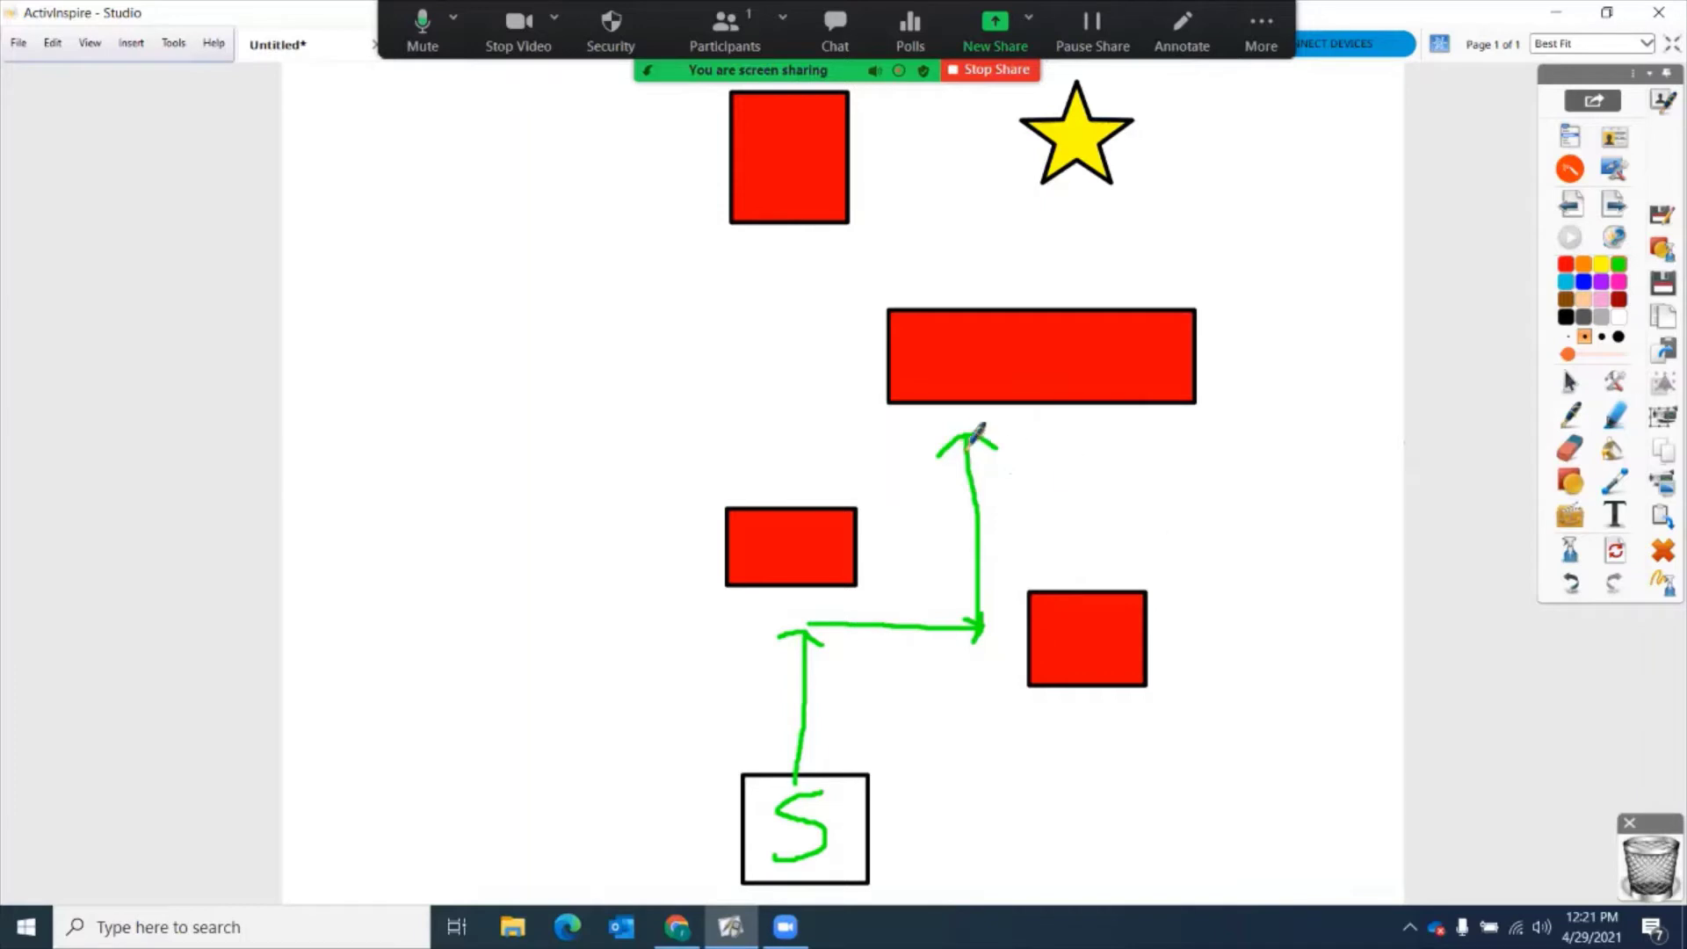
pyautogui.moveTo(970, 429)
pyautogui.mouseDown()
pyautogui.moveTo(784, 412)
pyautogui.moveTo(799, 248)
pyautogui.moveTo(998, 243)
pyautogui.moveTo(997, 206)
pyautogui.moveTo(940, 275)
pyautogui.mouseUp()
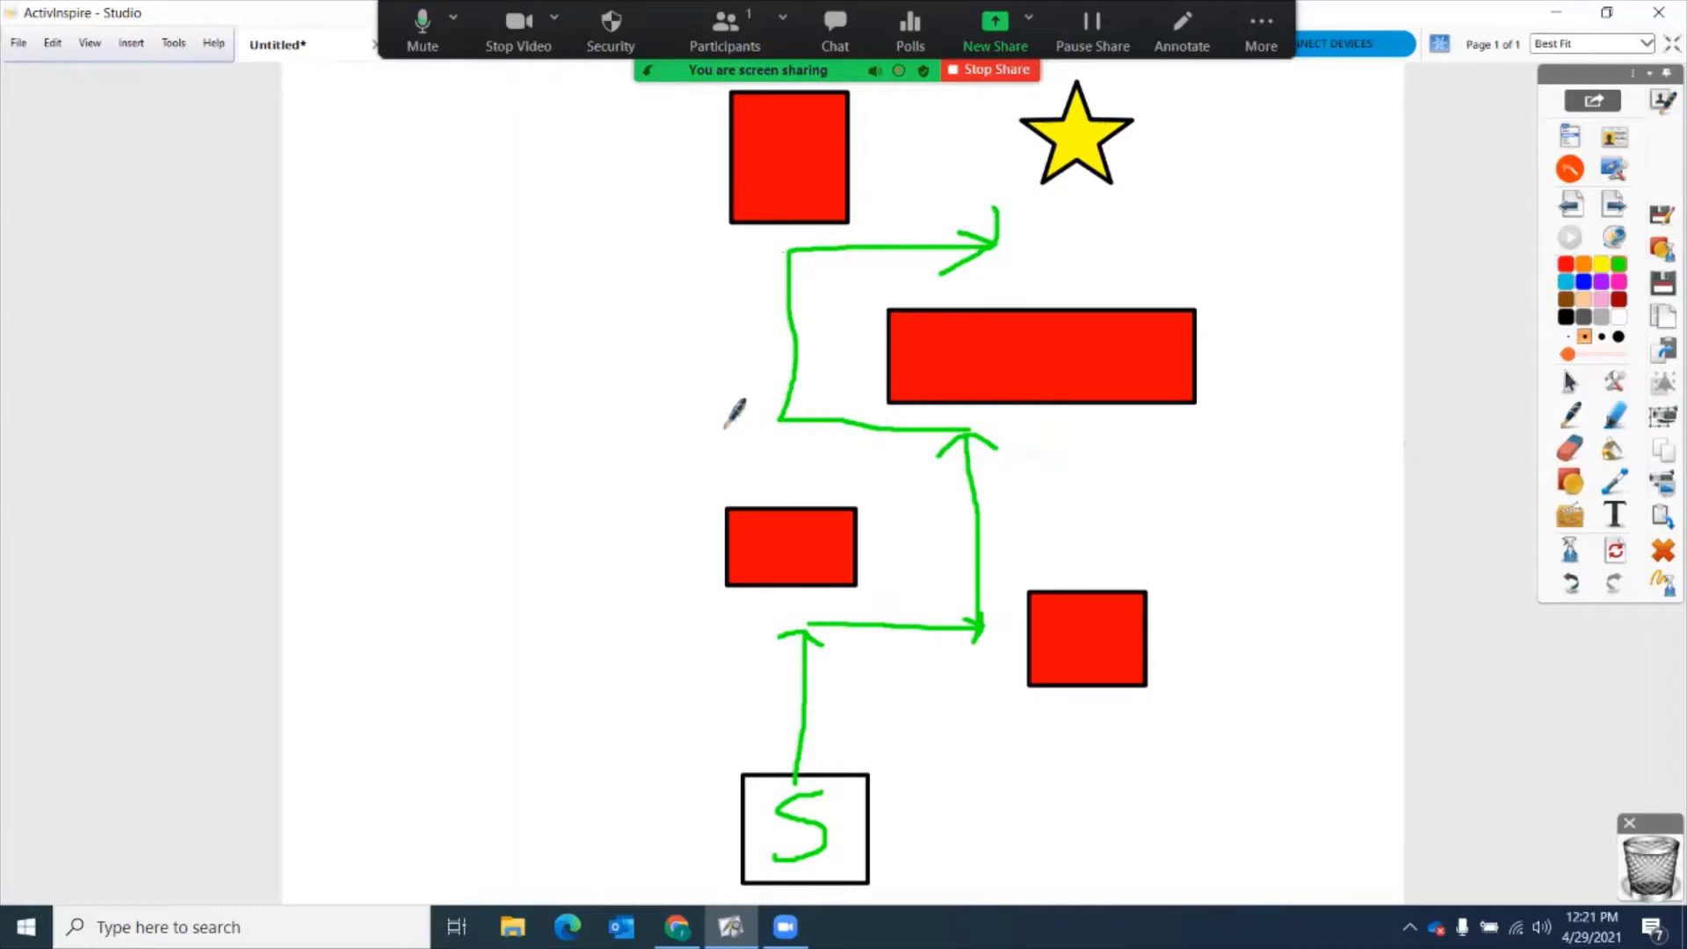
pyautogui.moveTo(312, 357)
pyautogui.mouseDown()
pyautogui.moveTo(330, 383)
pyautogui.moveTo(330, 365)
pyautogui.mouseUp()
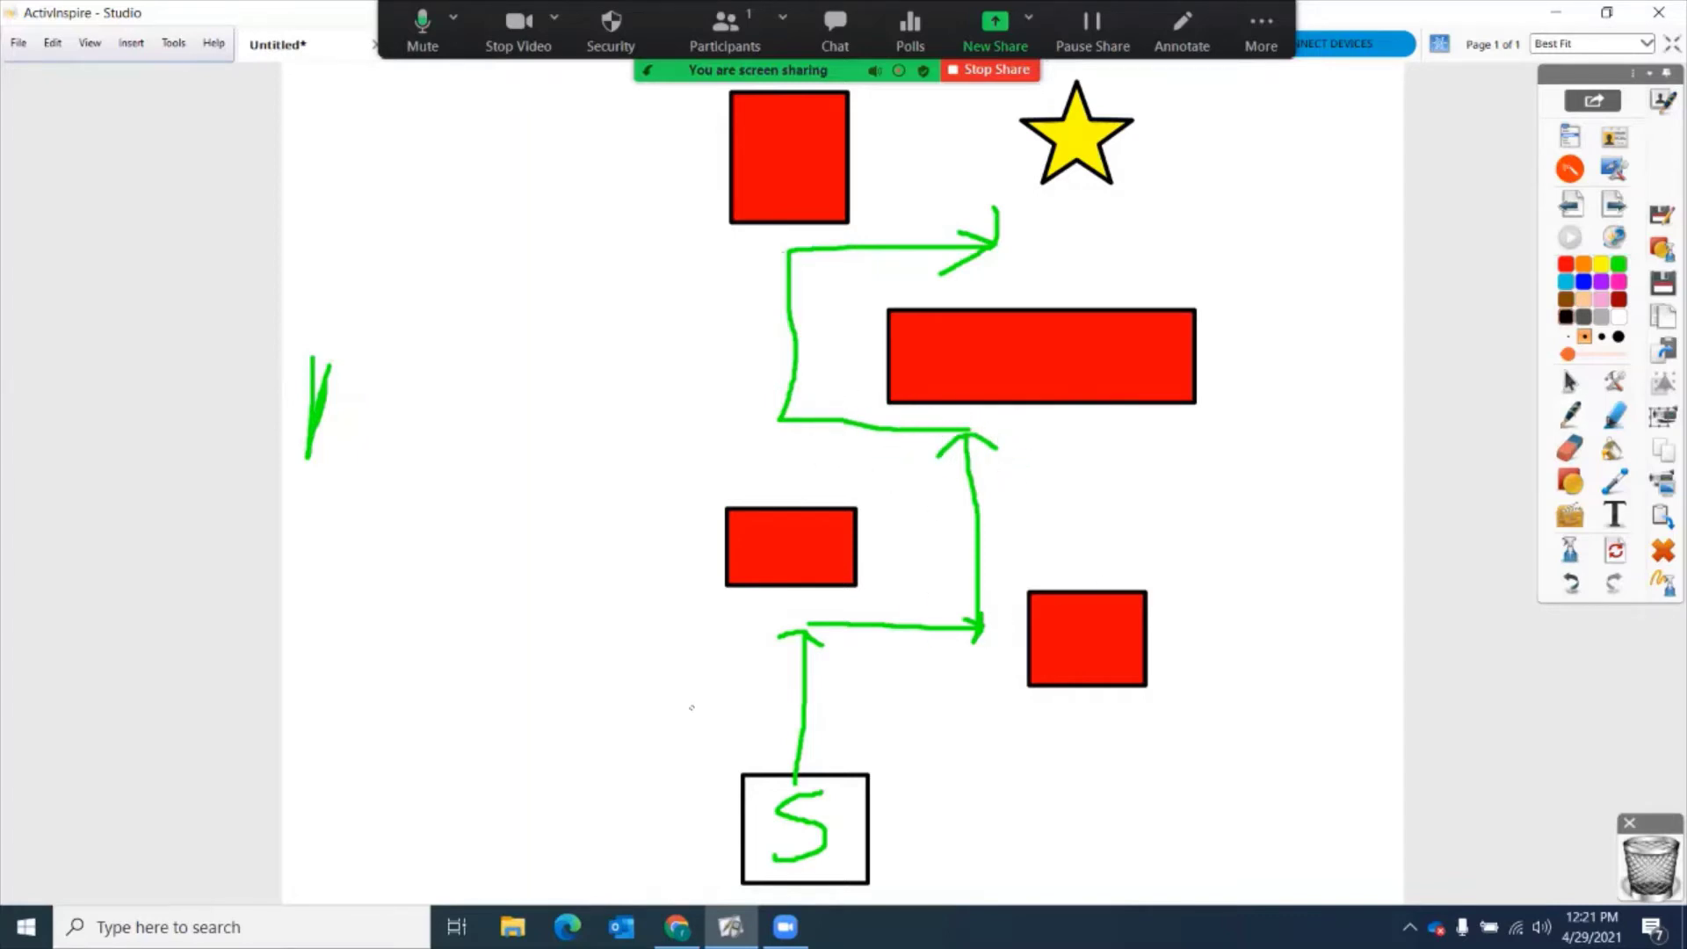
# Step: Draw black arrows at the first leg, toward the small red rectangle, and left of S
pyautogui.moveTo(693, 708); pyautogui.dragTo(788, 685)
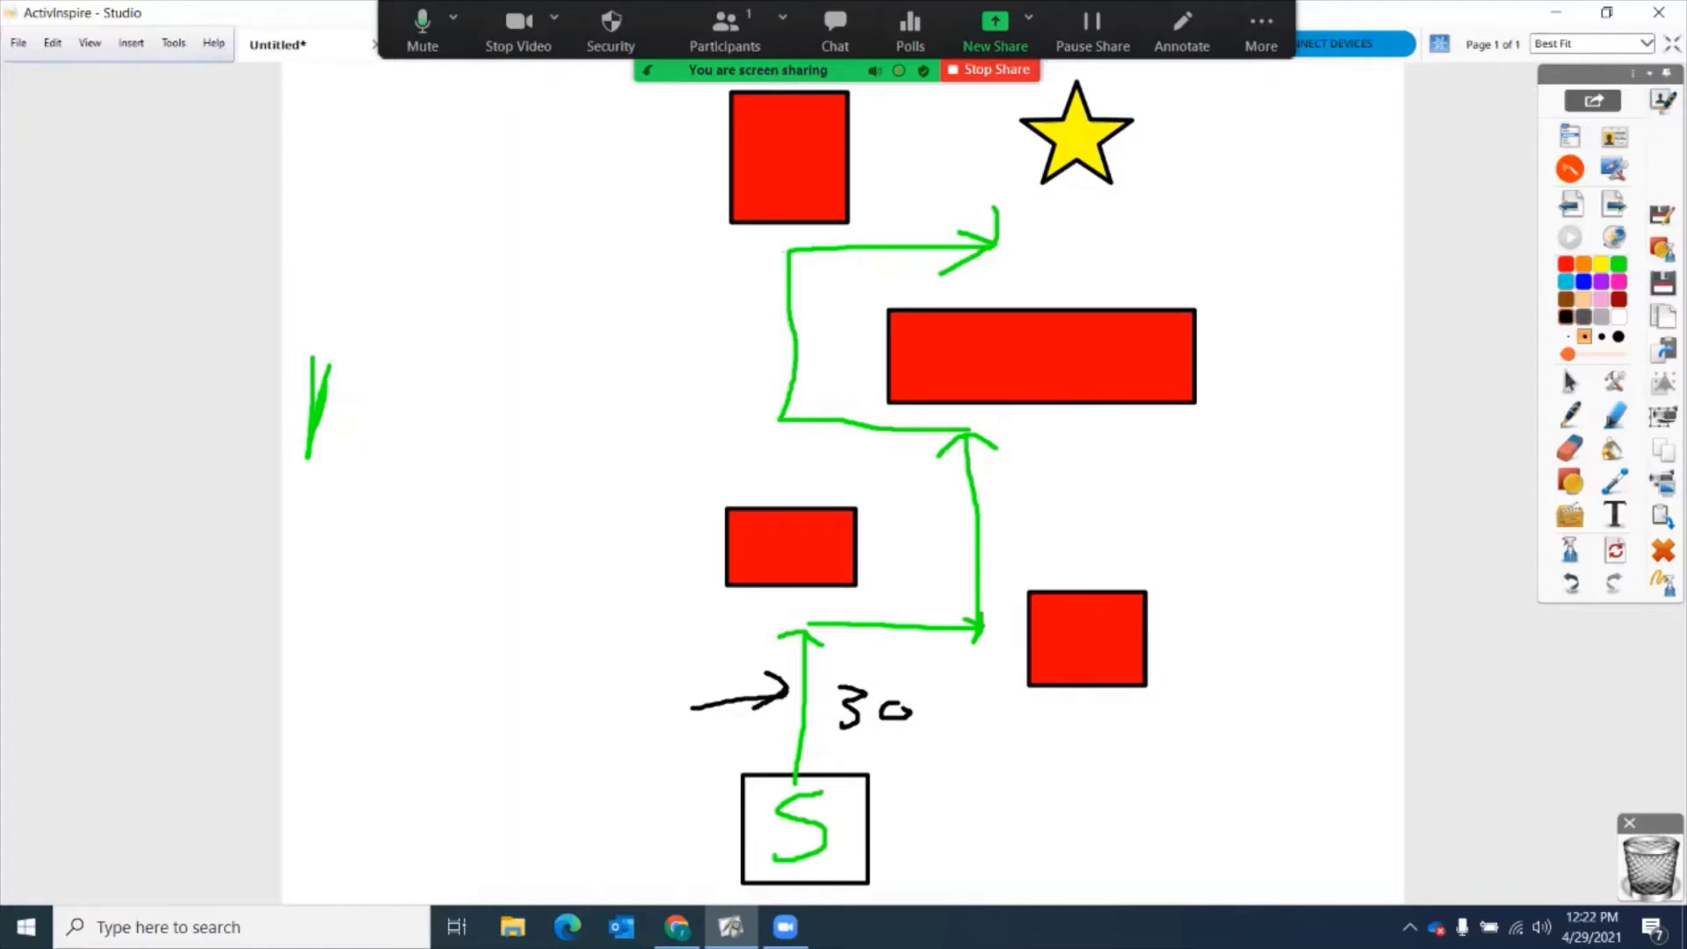
pyautogui.moveTo(753, 629)
pyautogui.mouseDown()
pyautogui.moveTo(764, 568)
pyautogui.moveTo(789, 597)
pyautogui.mouseUp()
pyautogui.moveTo(679, 780); pyautogui.dragTo(682, 739)
pyautogui.moveTo(644, 754); pyautogui.dragTo(681, 740)
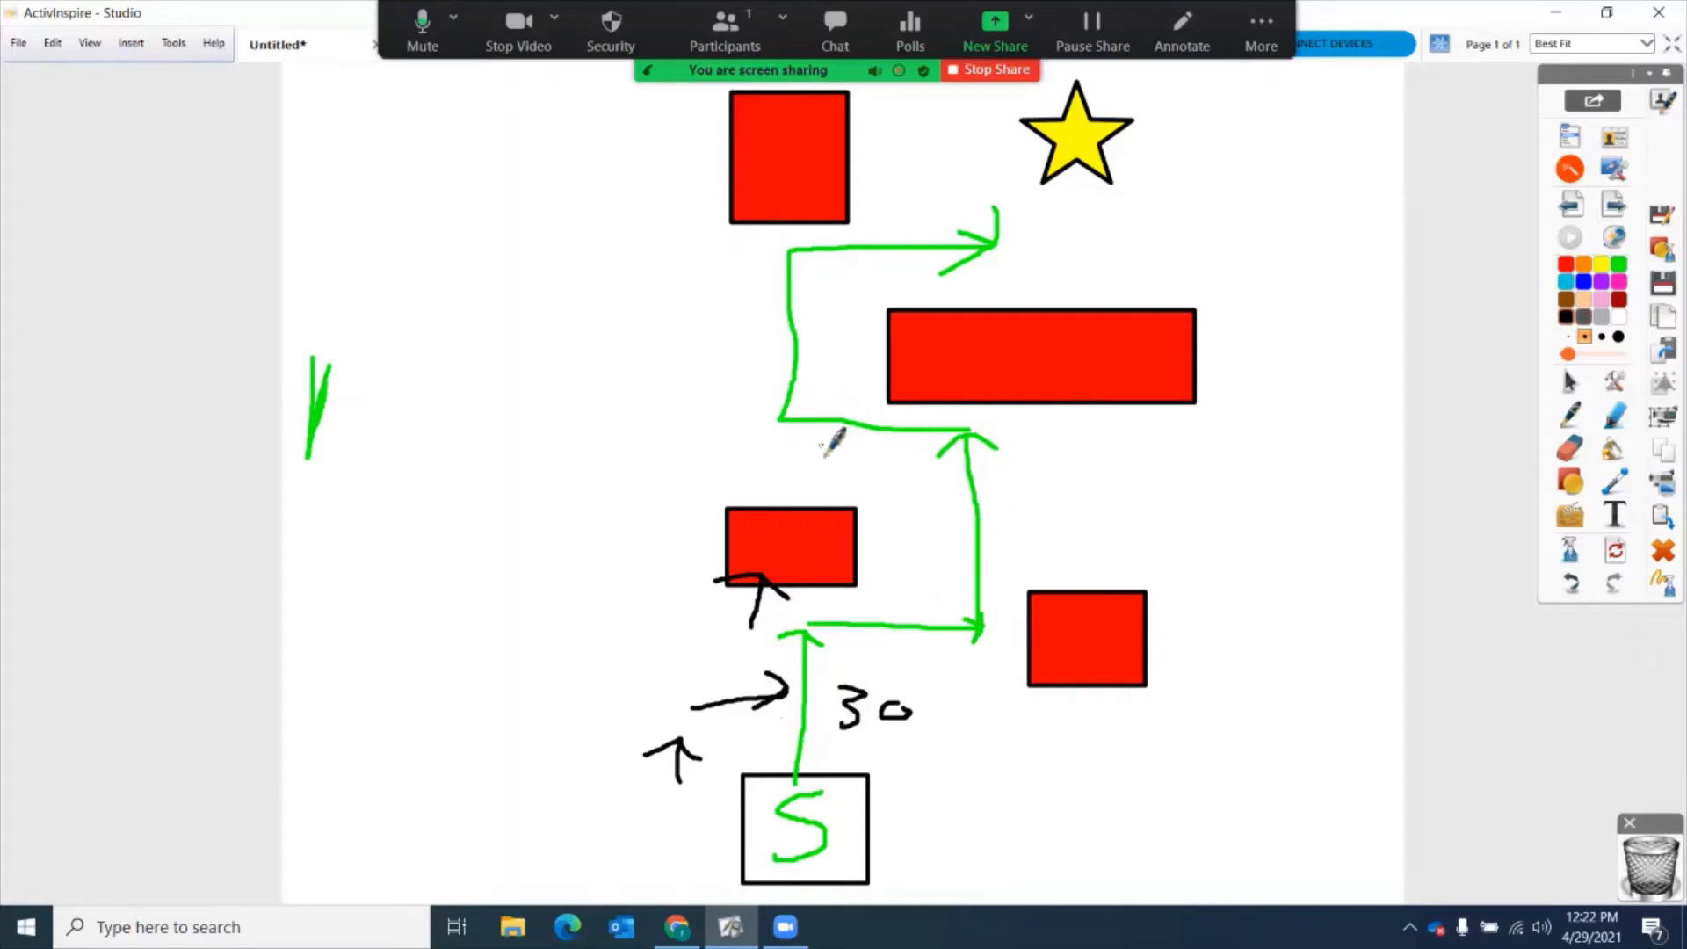
# Step: Add black tick marks along the route legs, including the top leg to the star
pyautogui.moveTo(850, 412); pyautogui.dragTo(851, 443)
pyautogui.moveTo(808, 340); pyautogui.dragTo(758, 338)
pyautogui.moveTo(904, 218); pyautogui.dragTo(893, 275)
pyautogui.moveTo(851, 372); pyautogui.dragTo(852, 440)
pyautogui.moveTo(748, 350); pyautogui.dragTo(760, 388)
pyautogui.moveTo(764, 360); pyautogui.dragTo(719, 388)
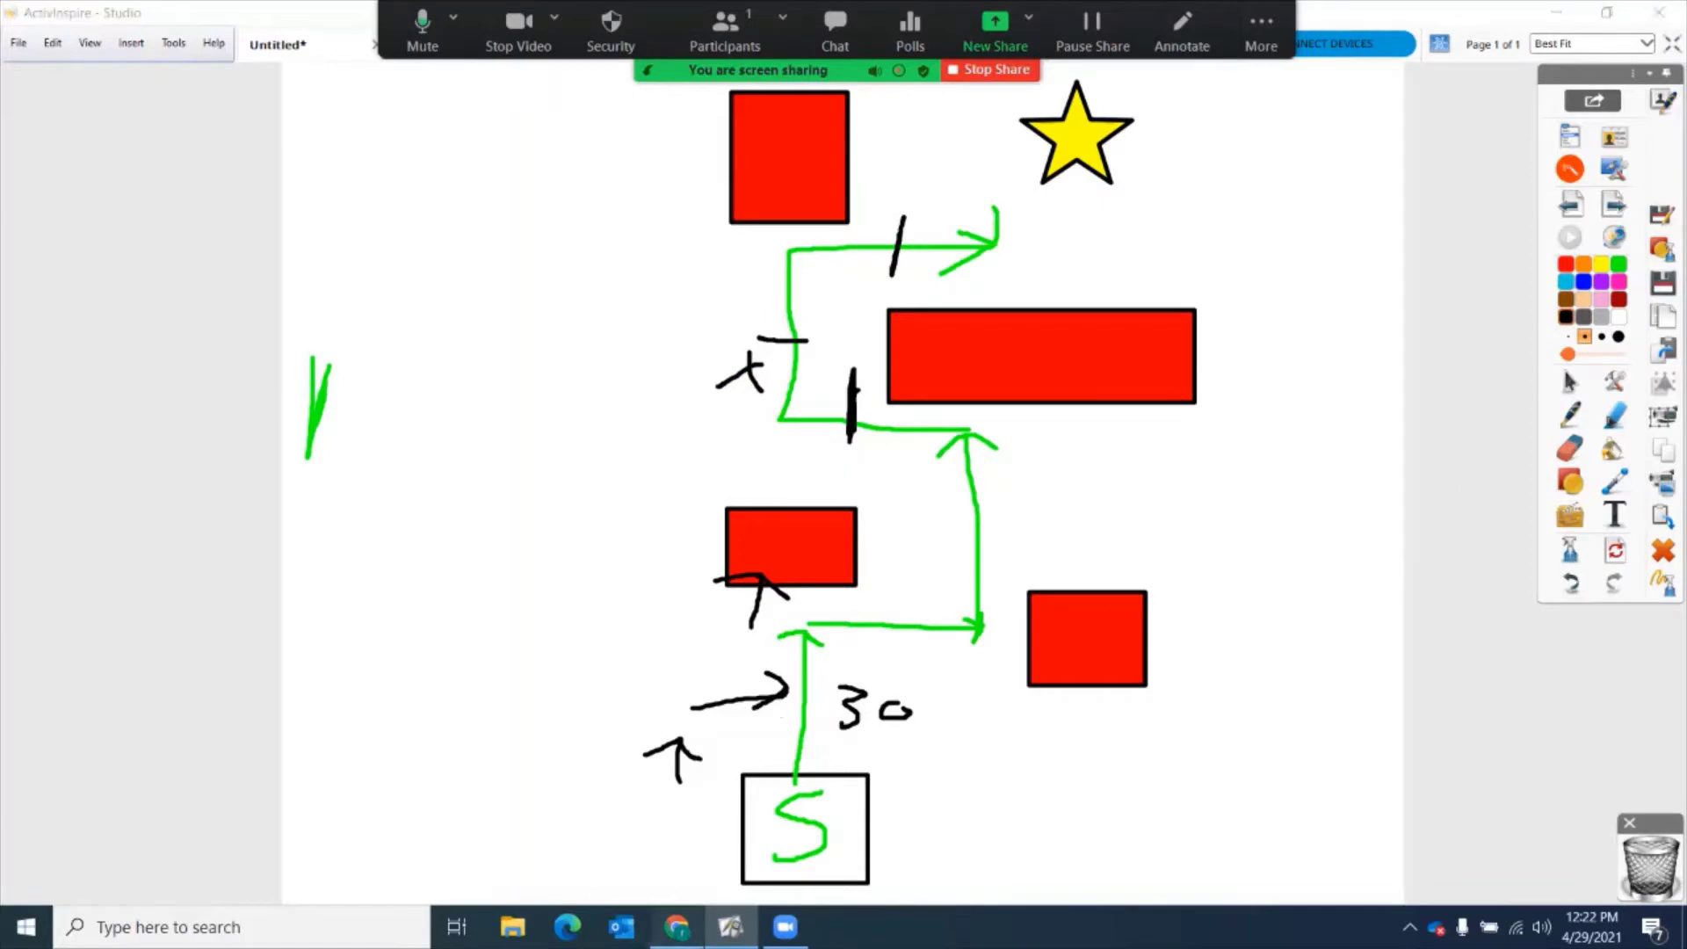
# Step: In EdScratch, attach 'turn obstacle detection beam on' under the Start block
pyautogui.click(677, 927)
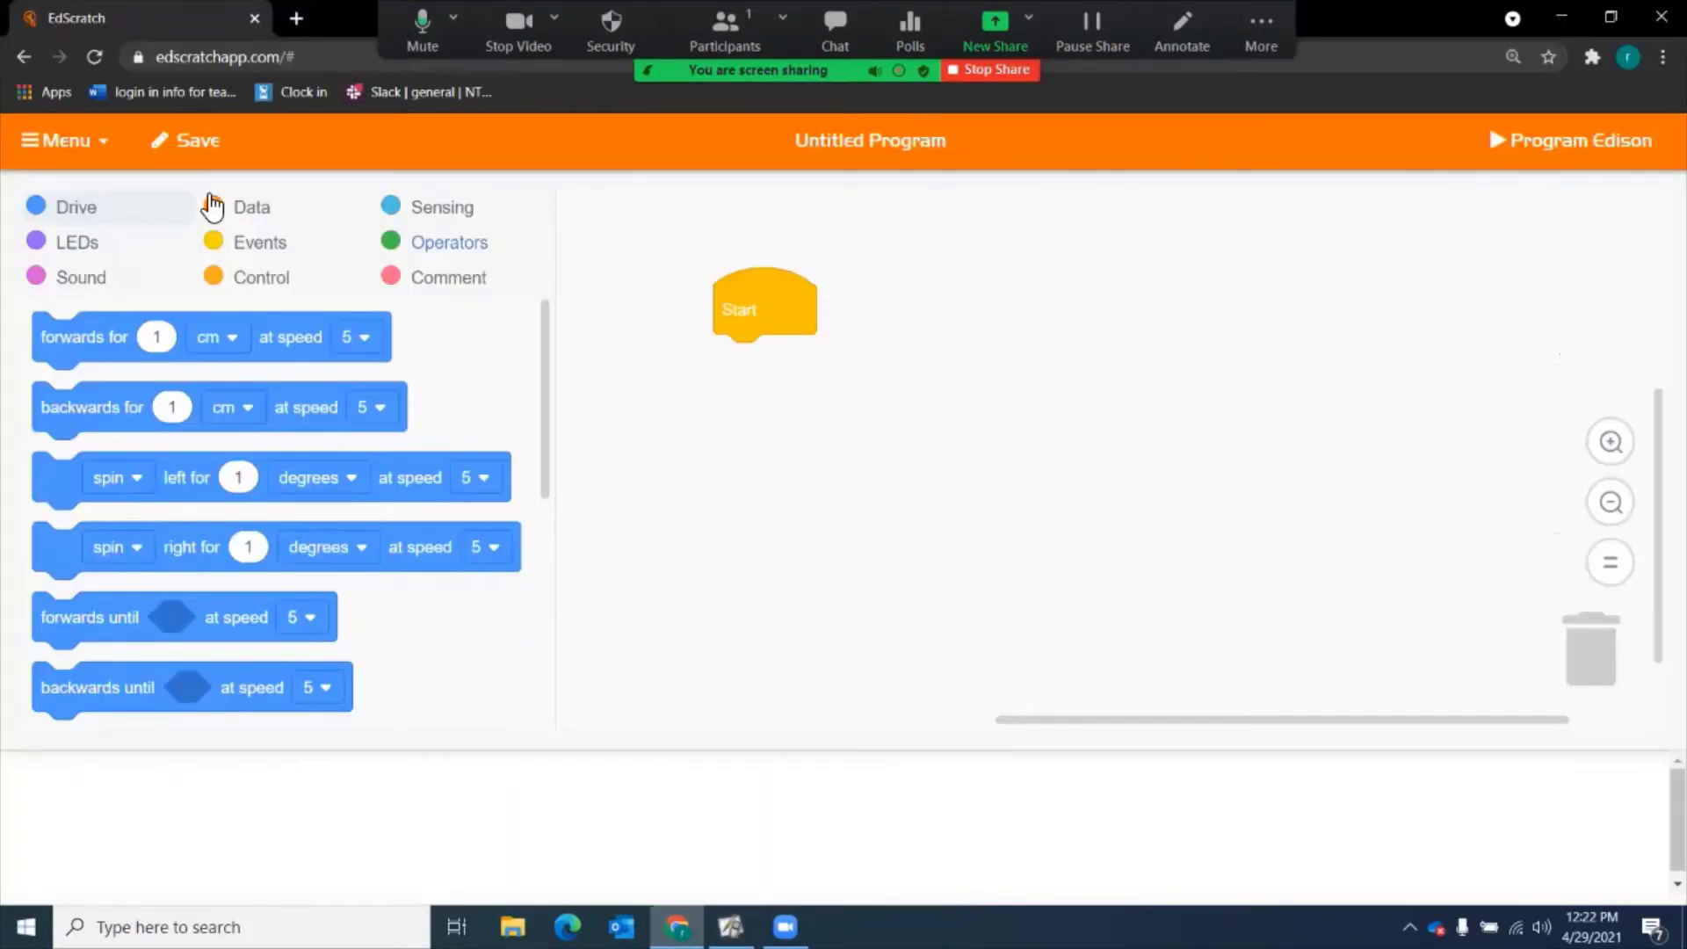
pyautogui.moveTo(780, 311); pyautogui.dragTo(788, 312)
pyautogui.click(458, 211)
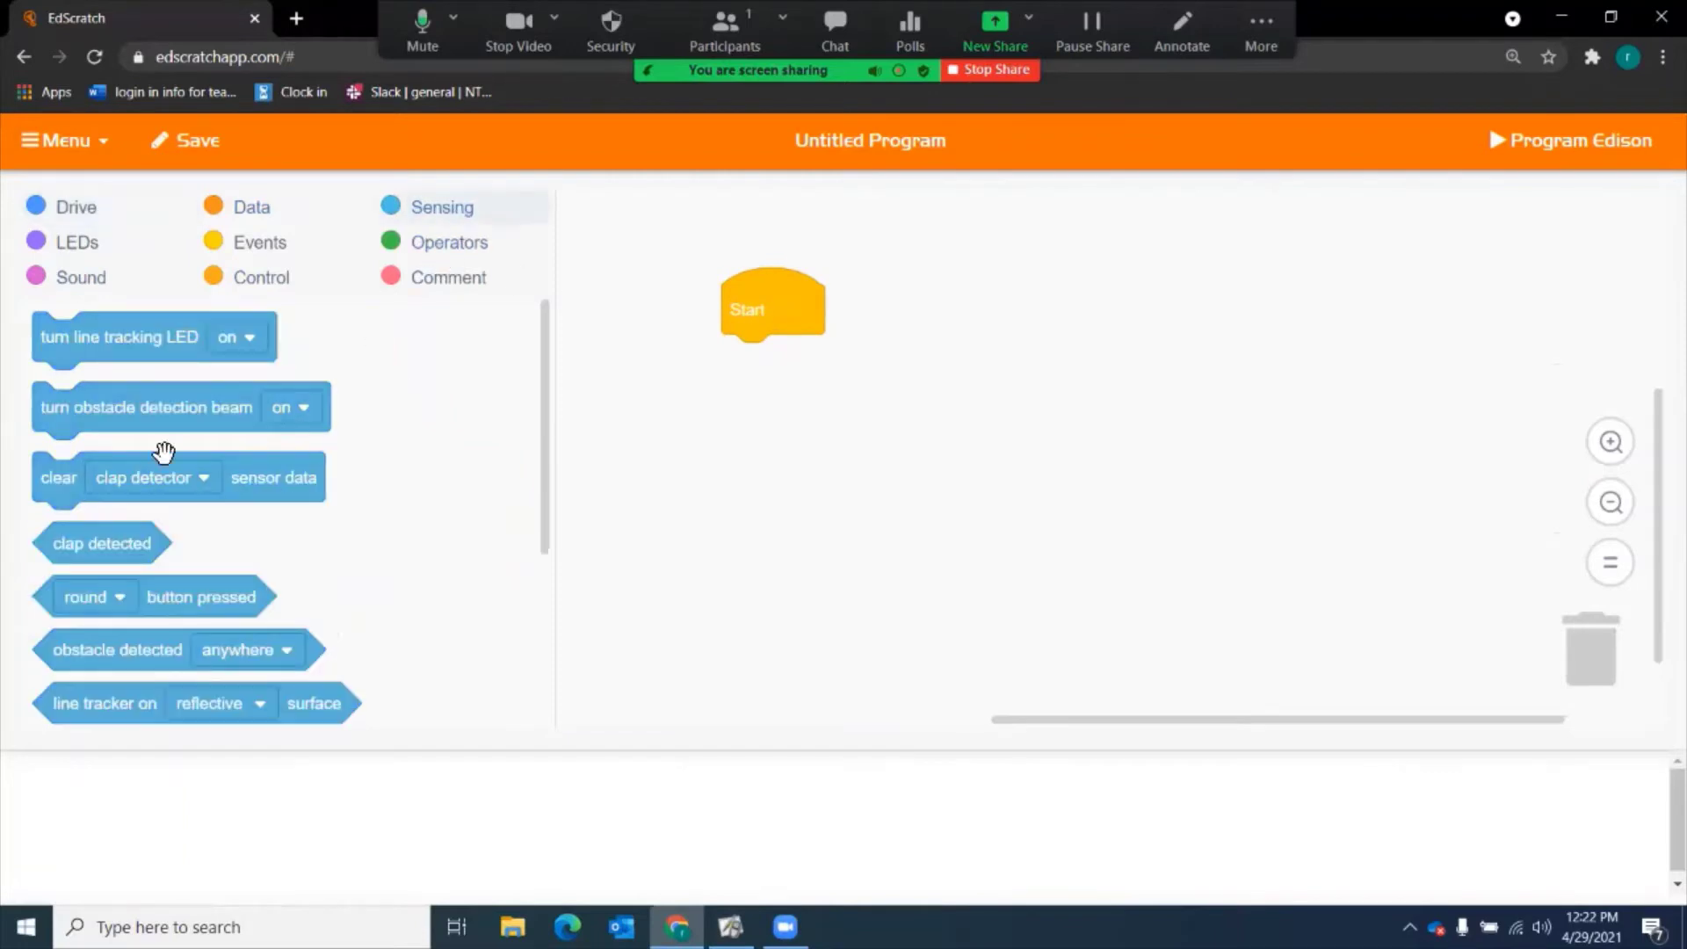
pyautogui.moveTo(103, 422)
pyautogui.mouseDown()
pyautogui.moveTo(666, 419)
pyautogui.moveTo(791, 382)
pyautogui.moveTo(764, 312)
pyautogui.mouseUp()
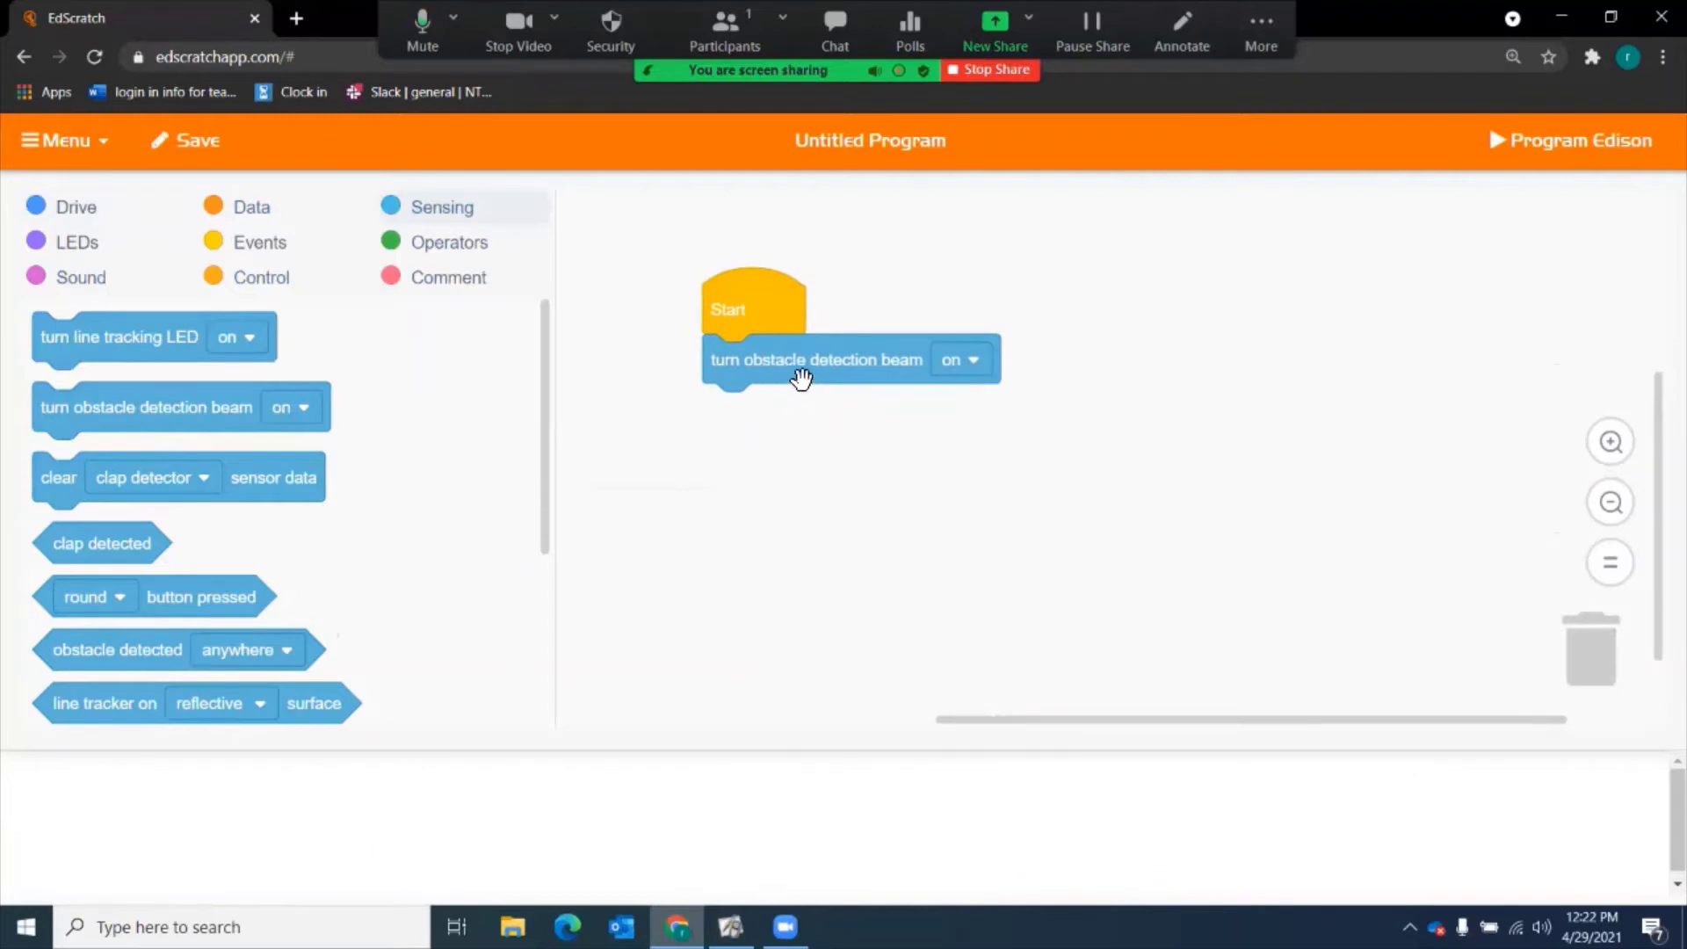
# Step: Attach a 'forwards until' block at speed 5 below the beam block
pyautogui.click(79, 220)
pyautogui.scroll(-2, 117, 521)
pyautogui.scroll(-2, 117, 520)
pyautogui.scroll(2, 104, 484)
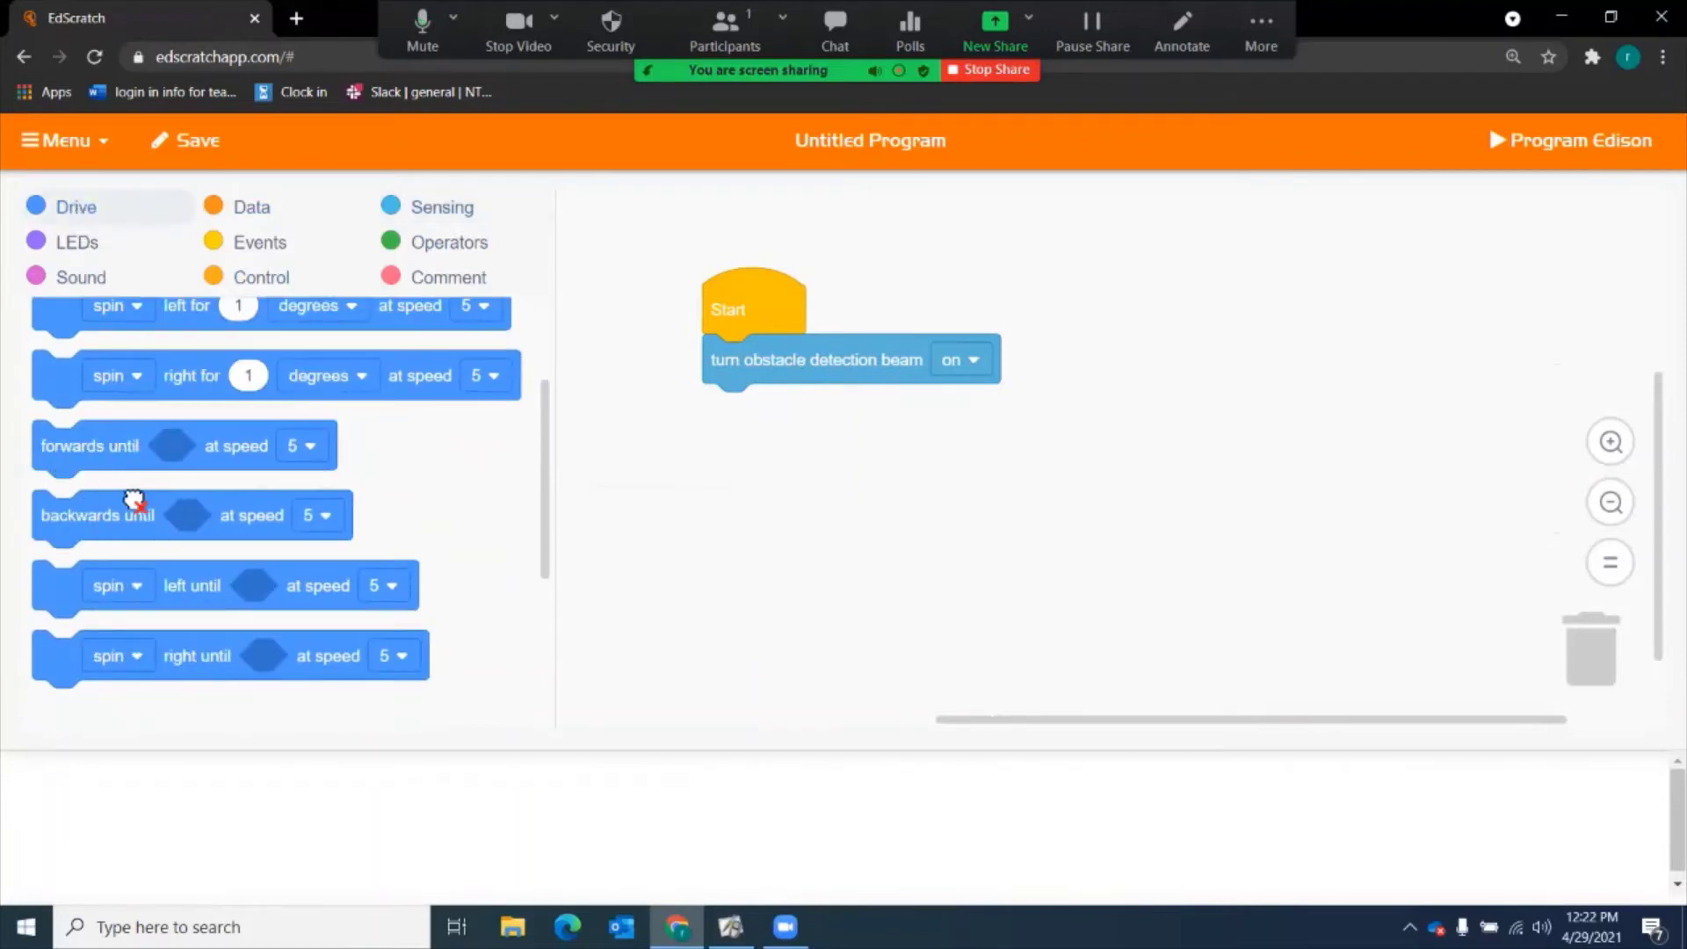
pyautogui.moveTo(102, 484); pyautogui.dragTo(763, 340)
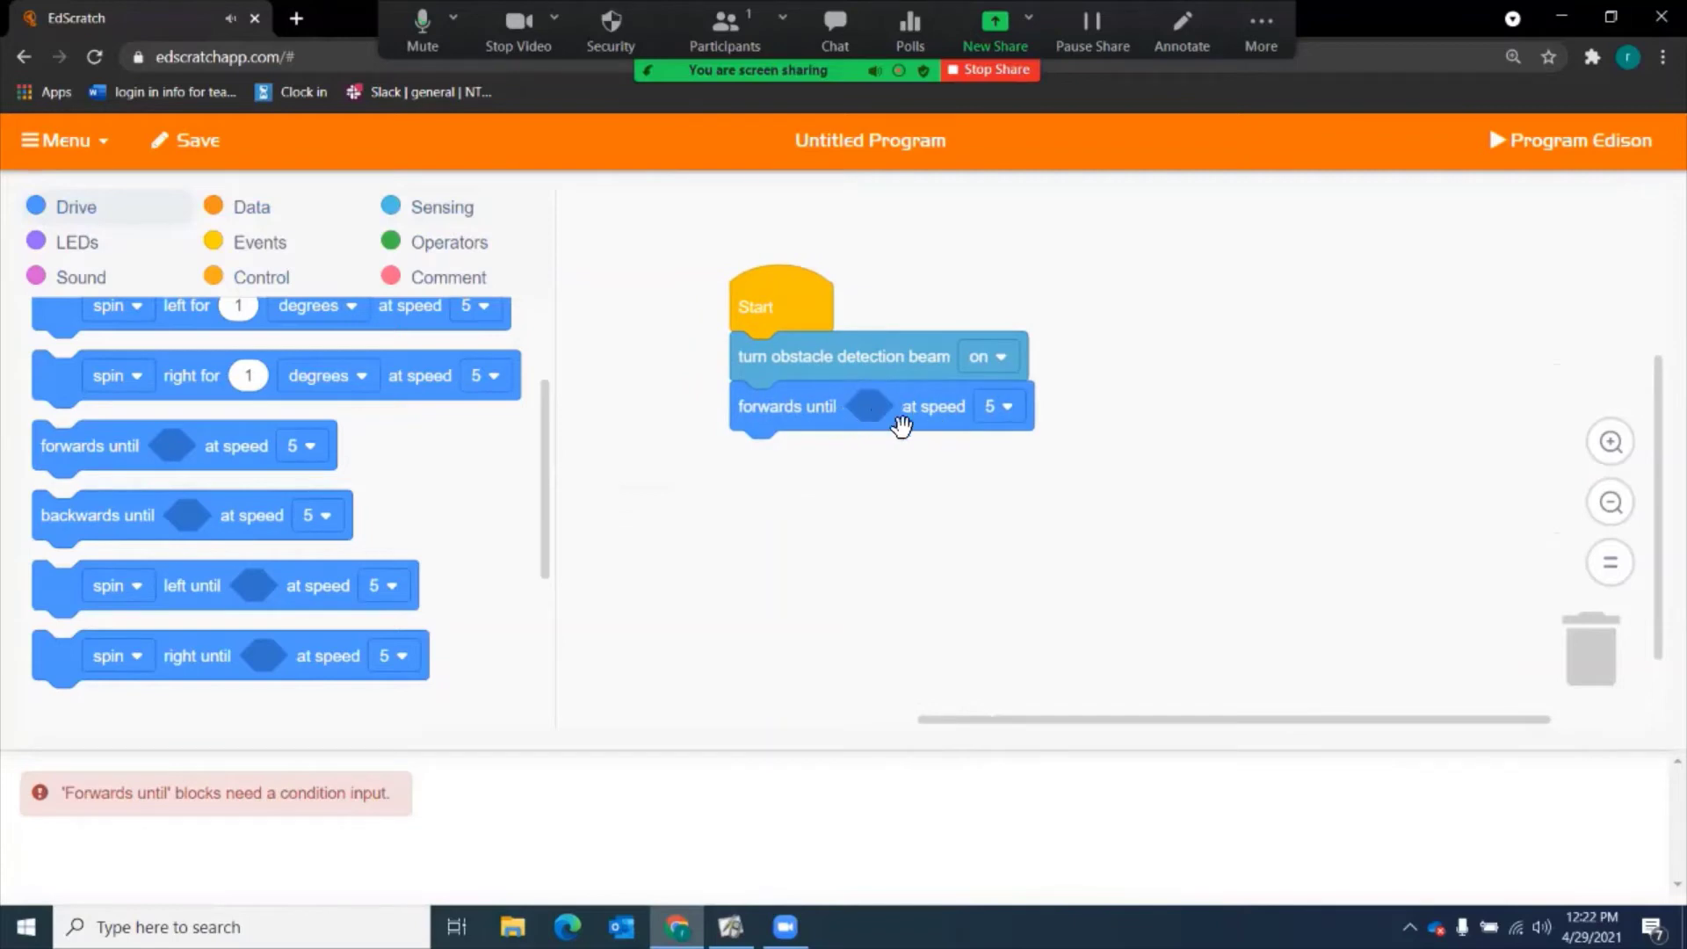
pyautogui.click(438, 206)
pyautogui.scroll(-2, 242, 550)
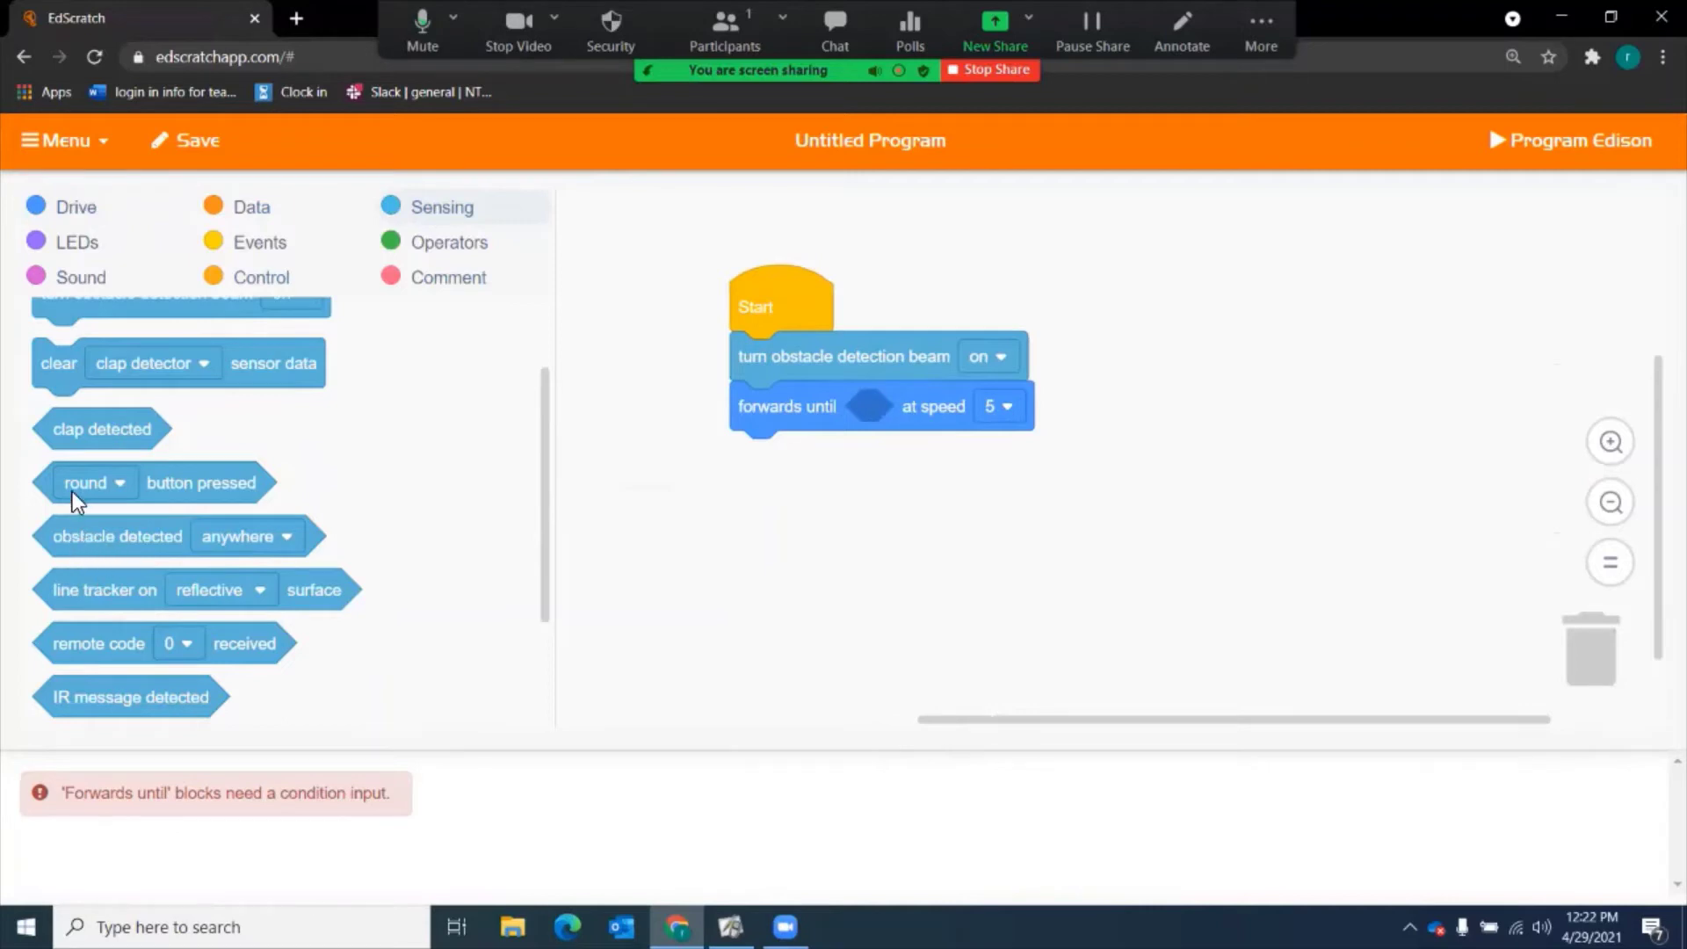
# Step: Give 'forwards until' an obstacle detected condition, trying ahead, left and right before settling on anywhere
pyautogui.moveTo(96, 549); pyautogui.dragTo(877, 423)
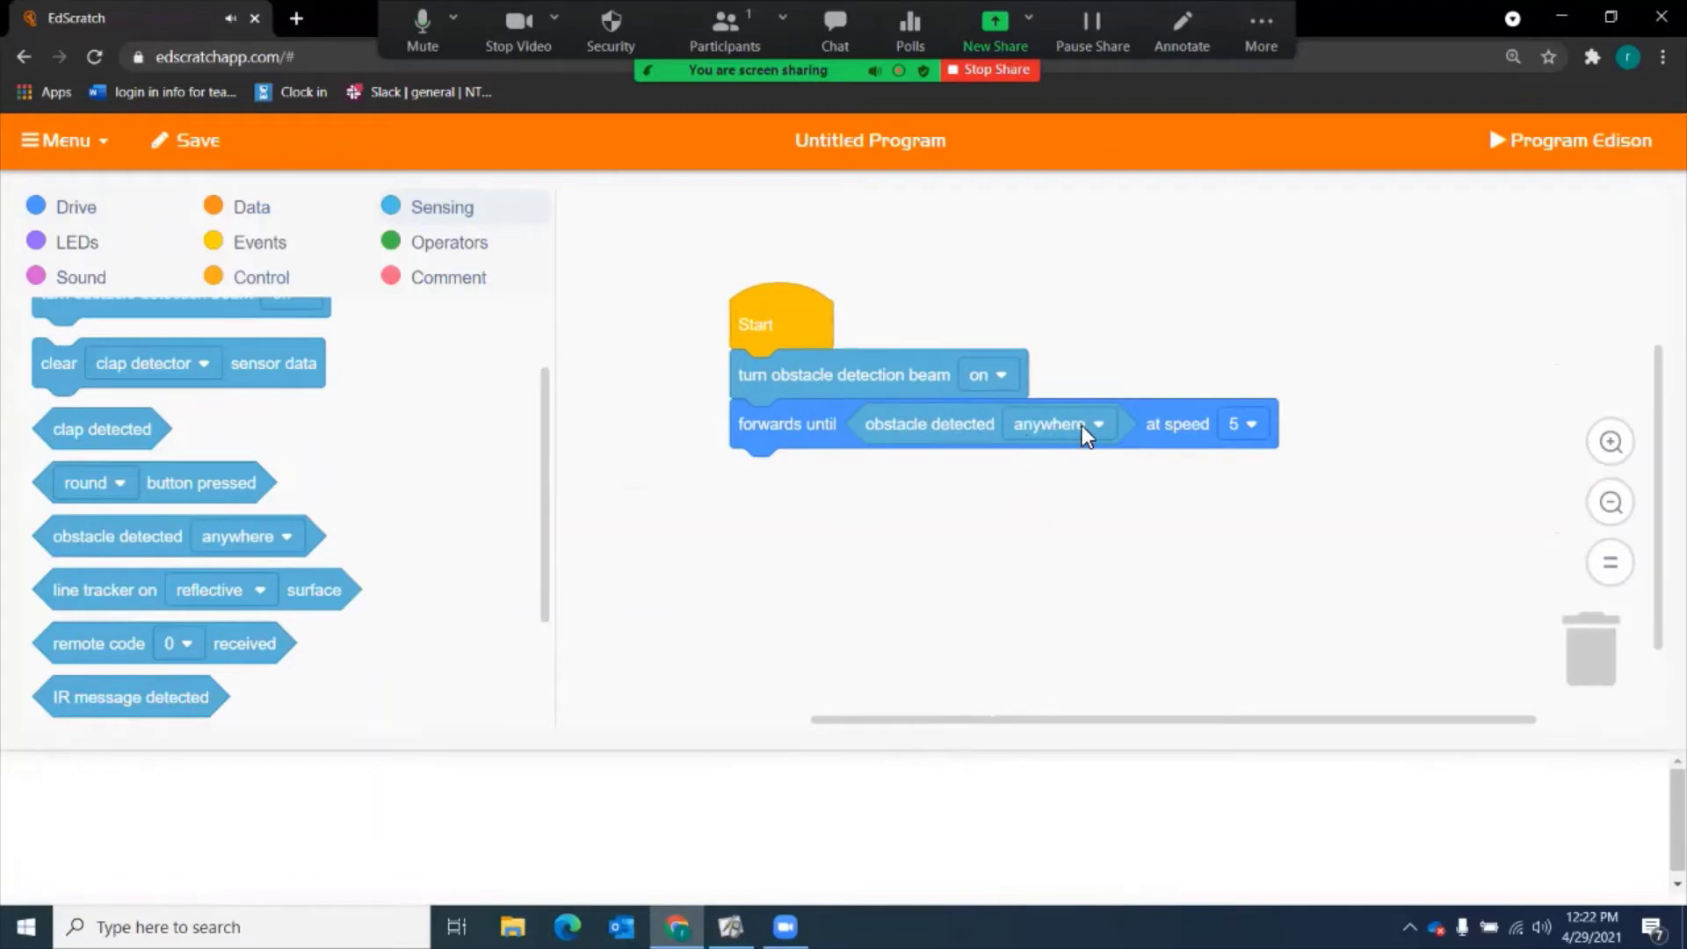
pyautogui.click(1067, 425)
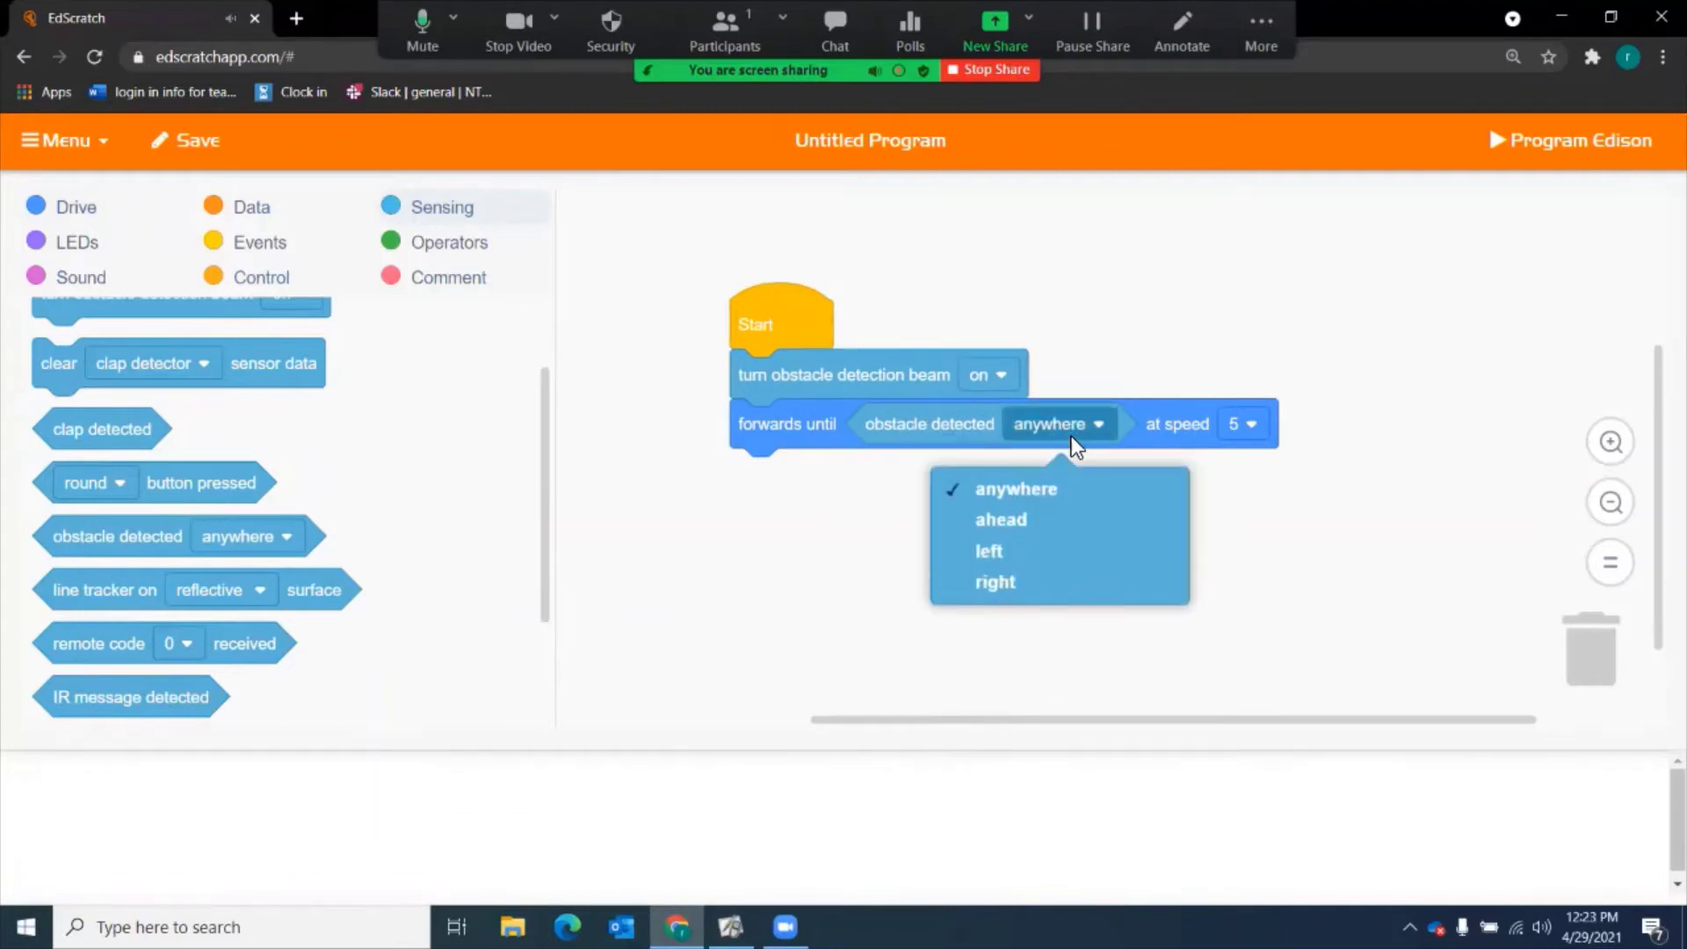
pyautogui.click(1072, 524)
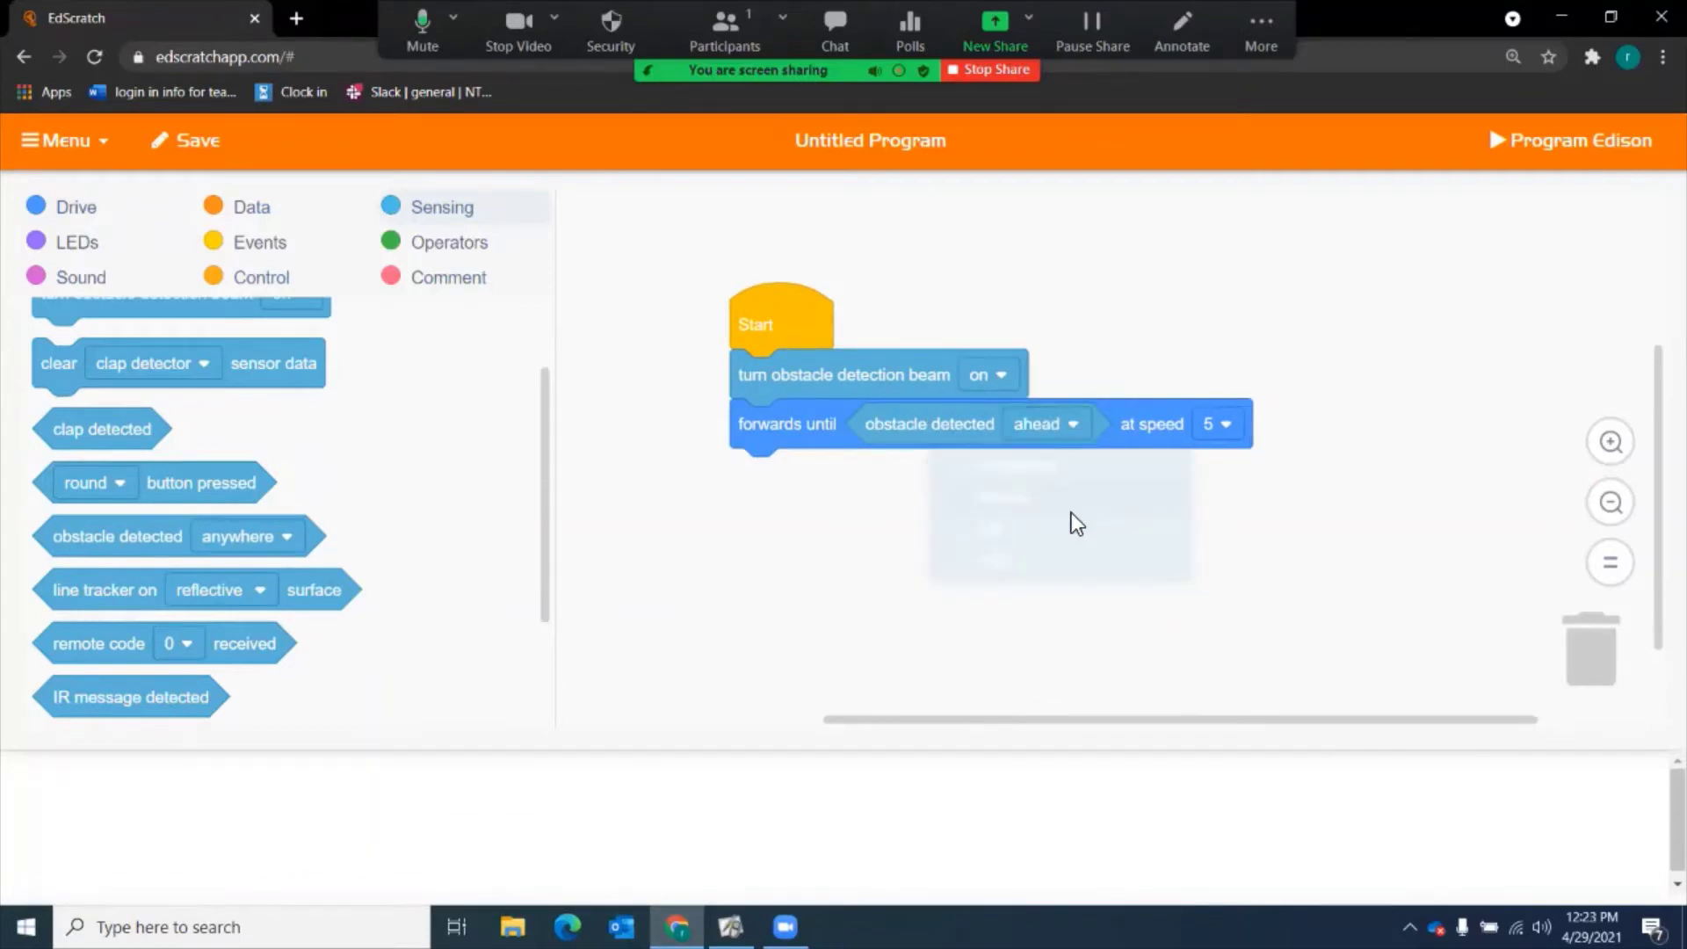
pyautogui.click(1078, 426)
pyautogui.click(1059, 549)
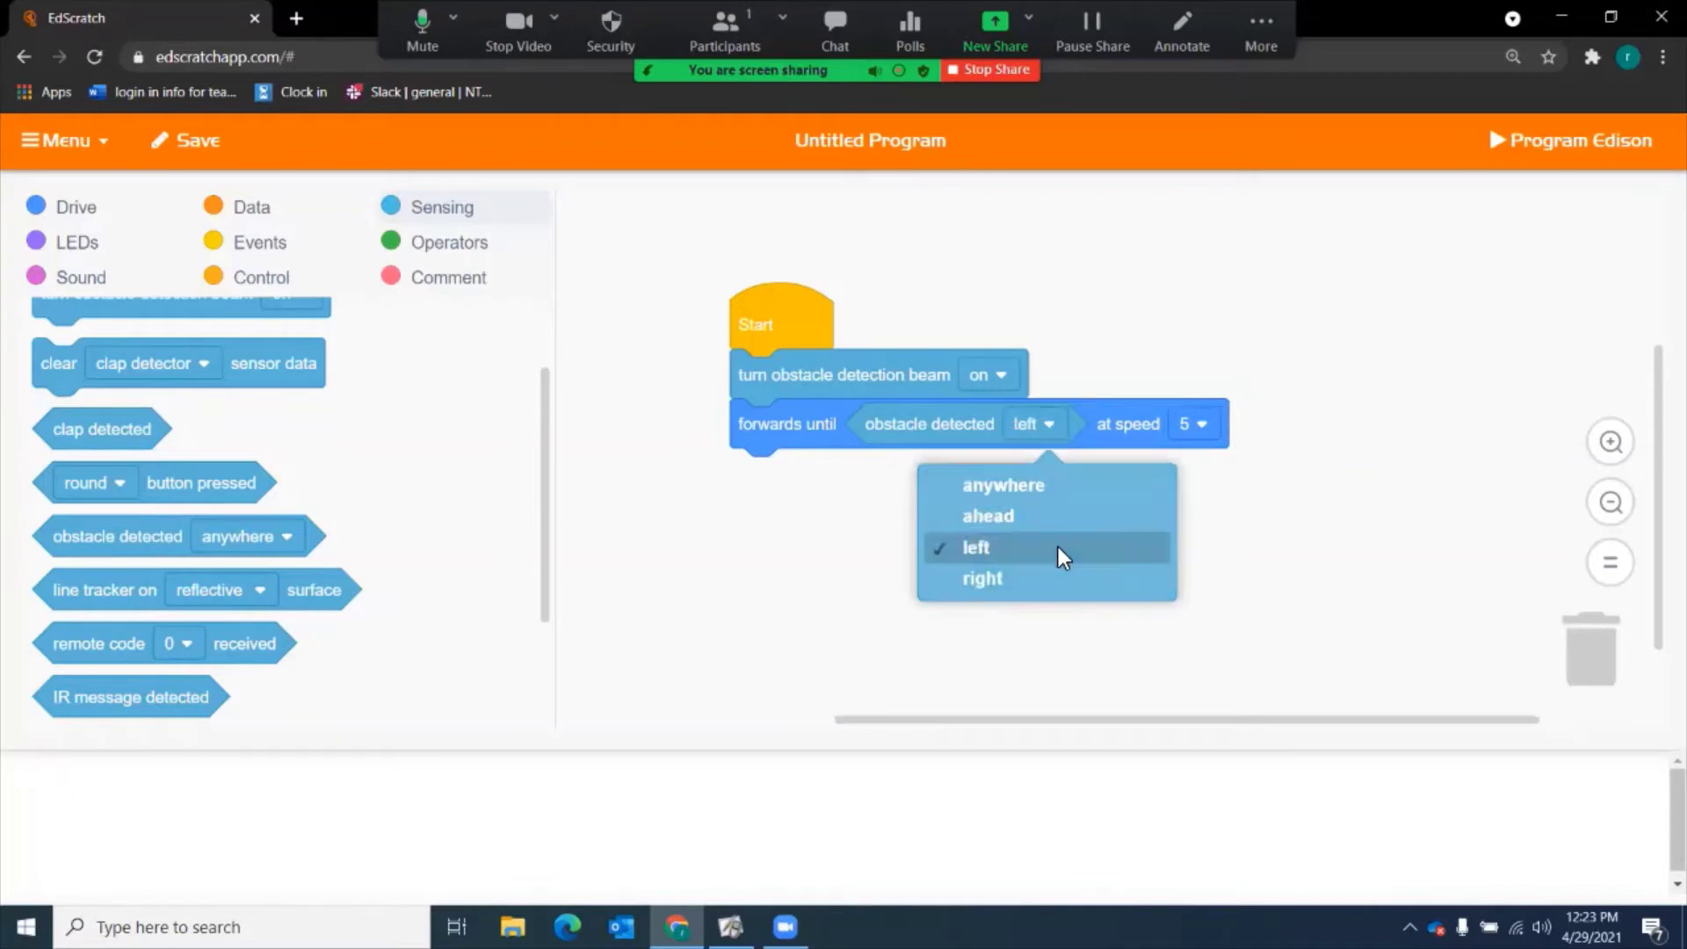
pyautogui.click(1045, 424)
pyautogui.click(998, 584)
pyautogui.click(1056, 424)
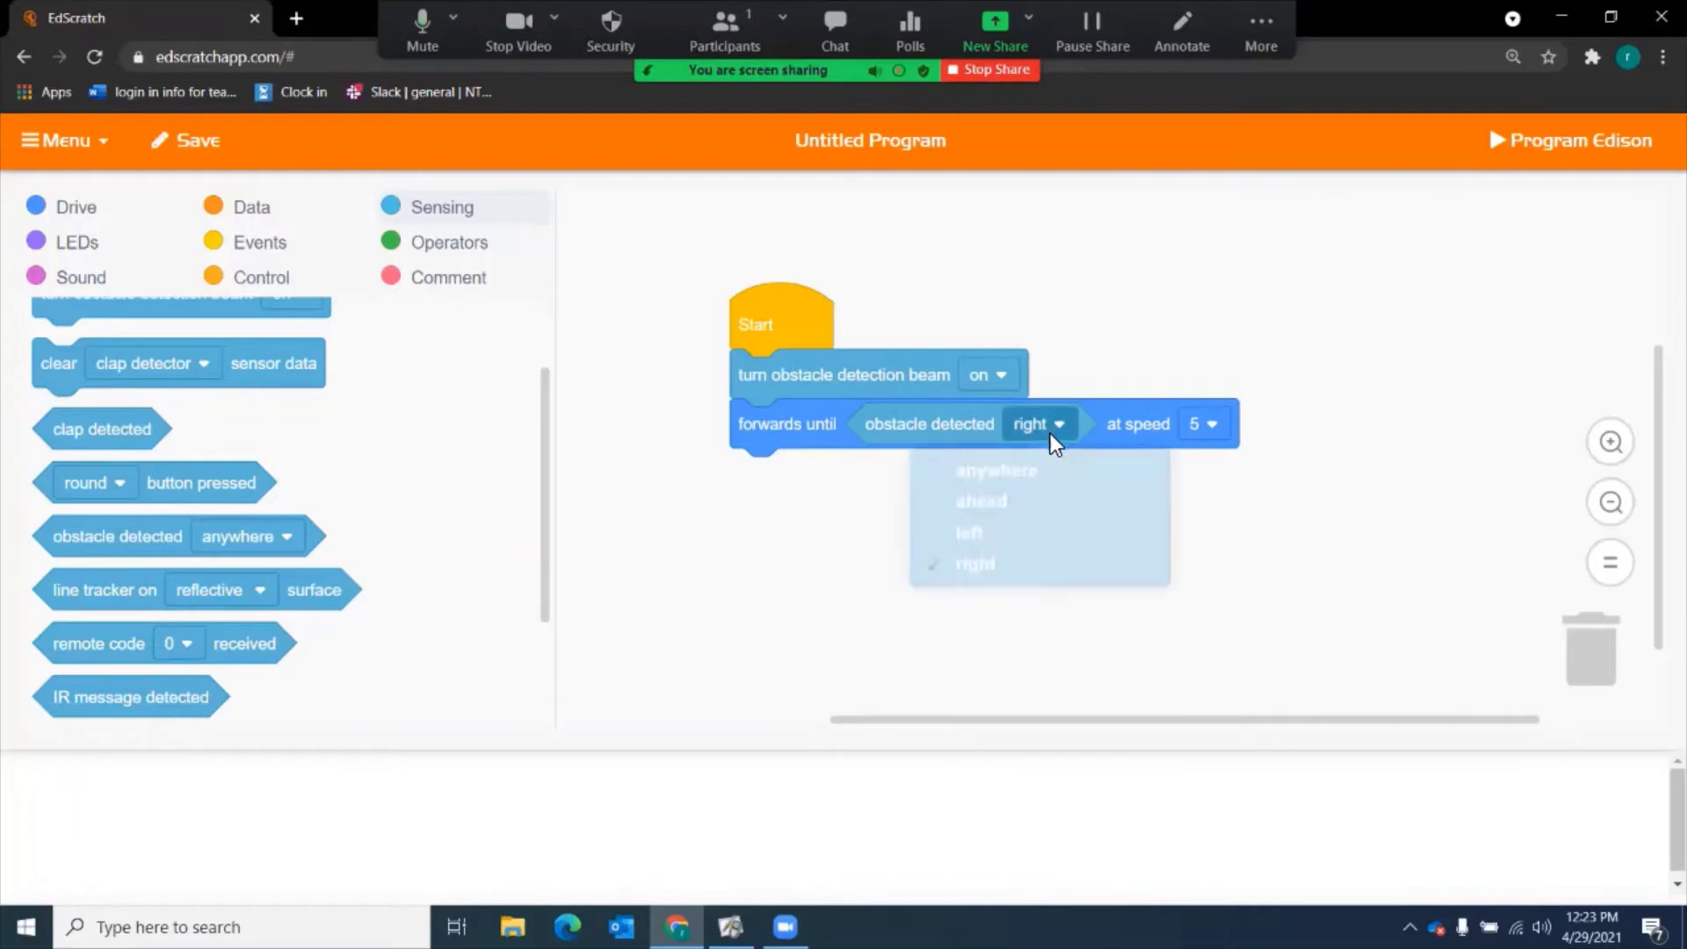
pyautogui.click(1032, 492)
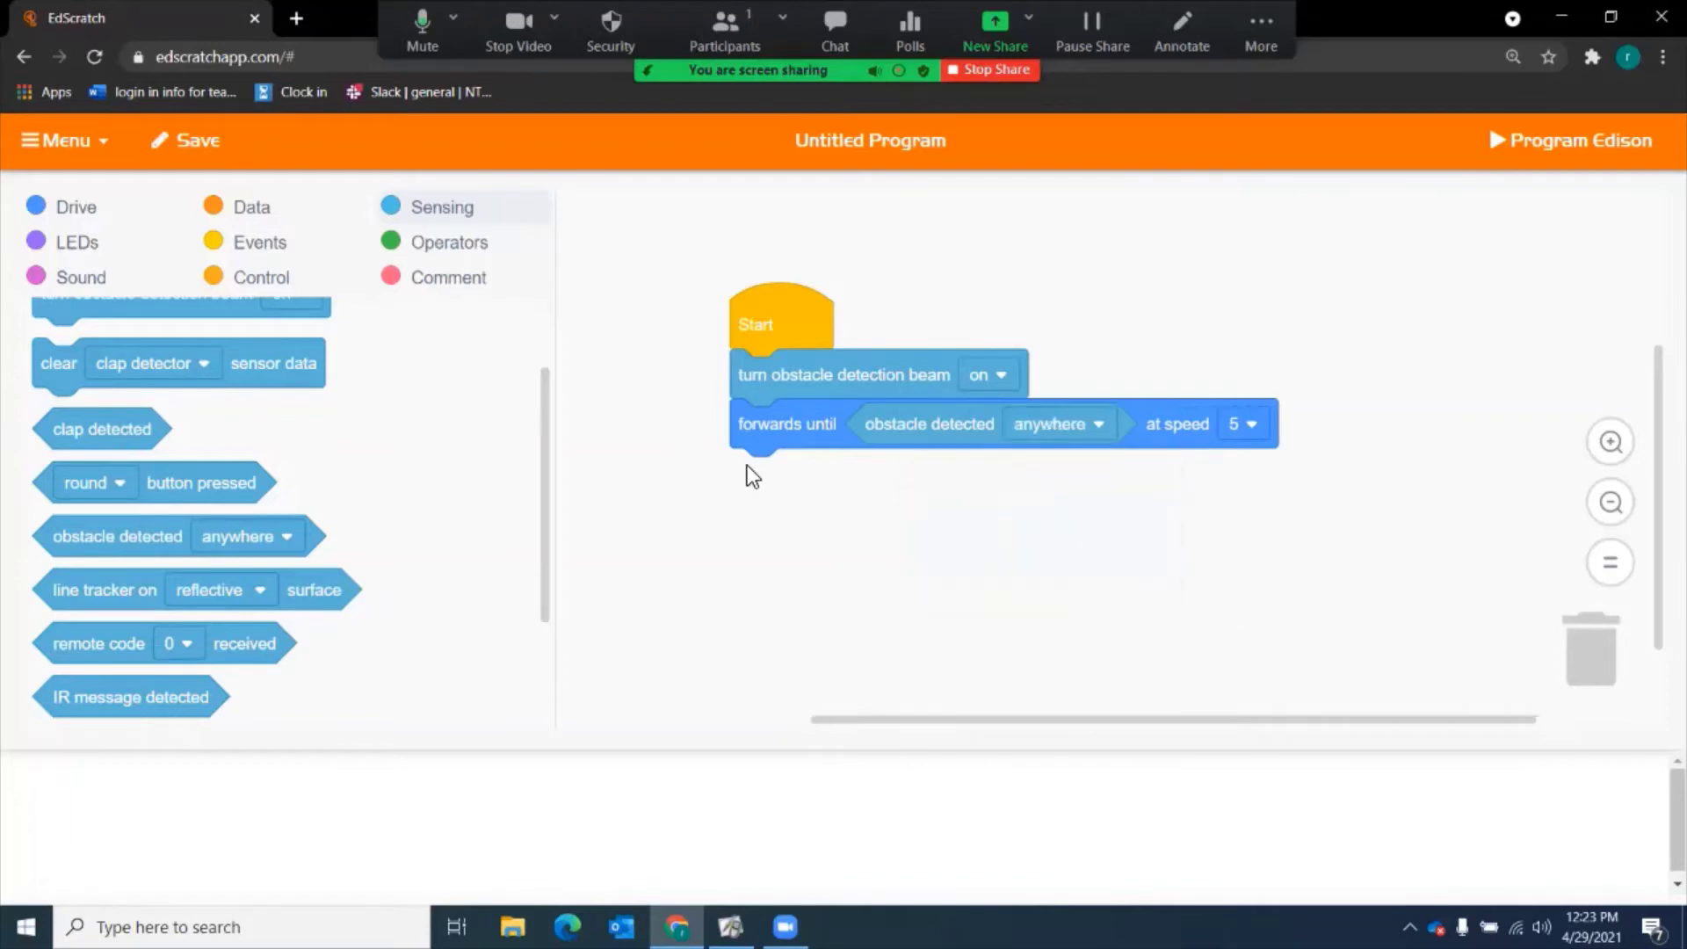
pyautogui.moveTo(776, 324); pyautogui.dragTo(766, 350)
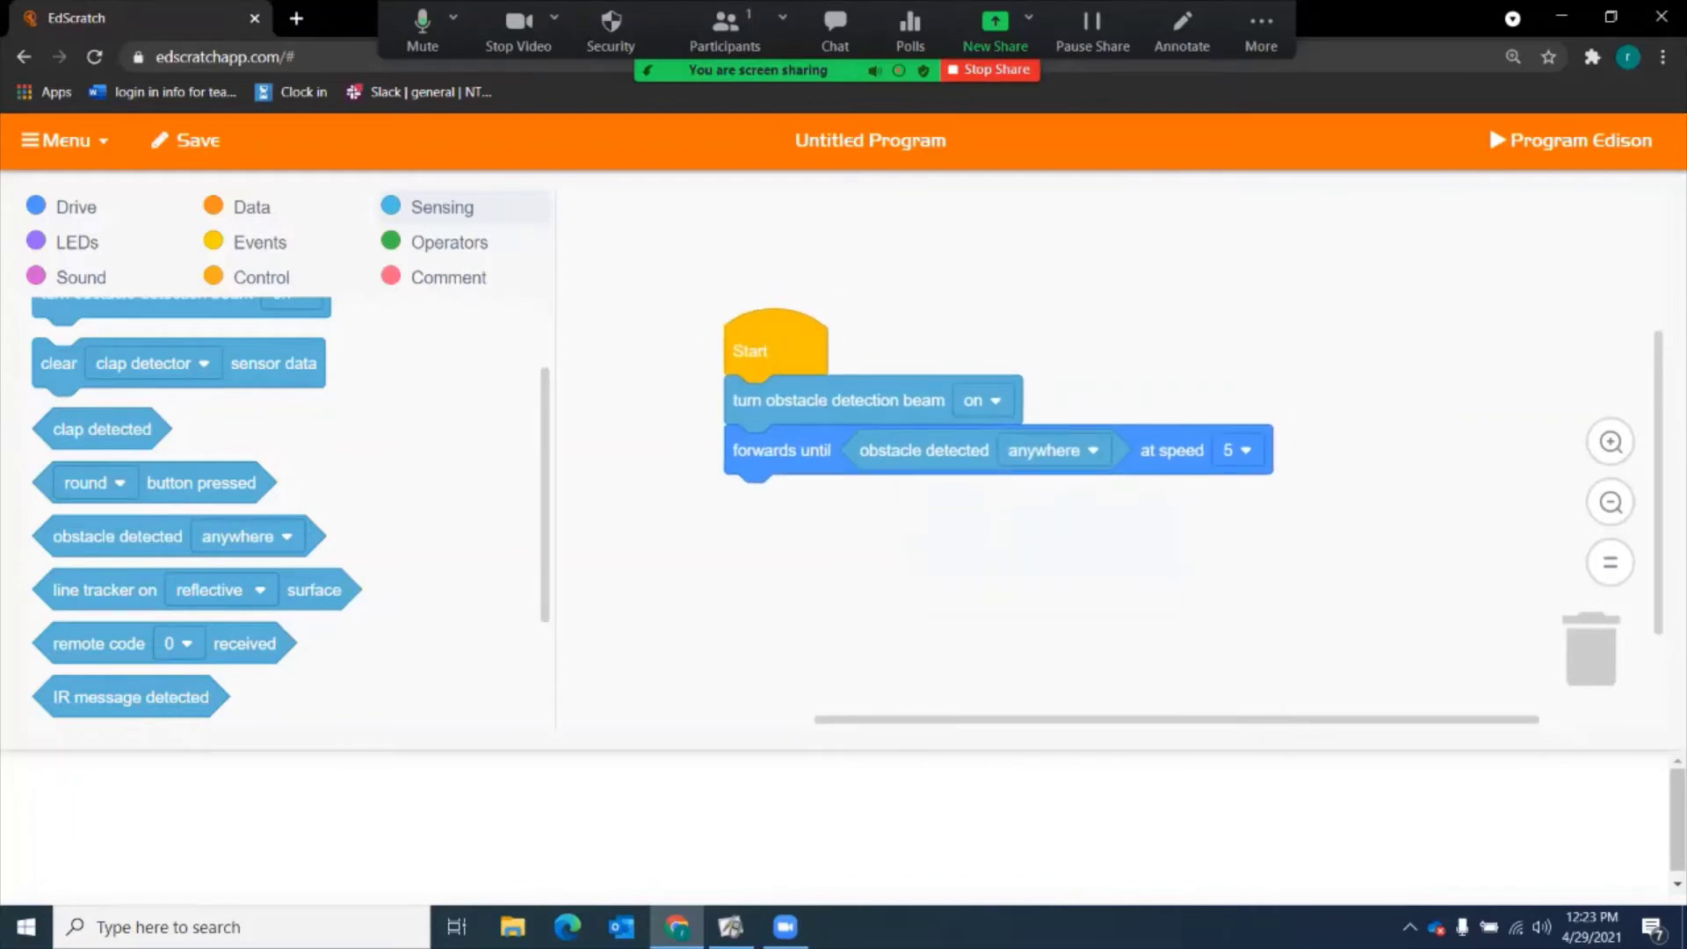
# Step: Clear all ActivInspire annotations and draw a new green arrow up from the start box
pyautogui.click(731, 927)
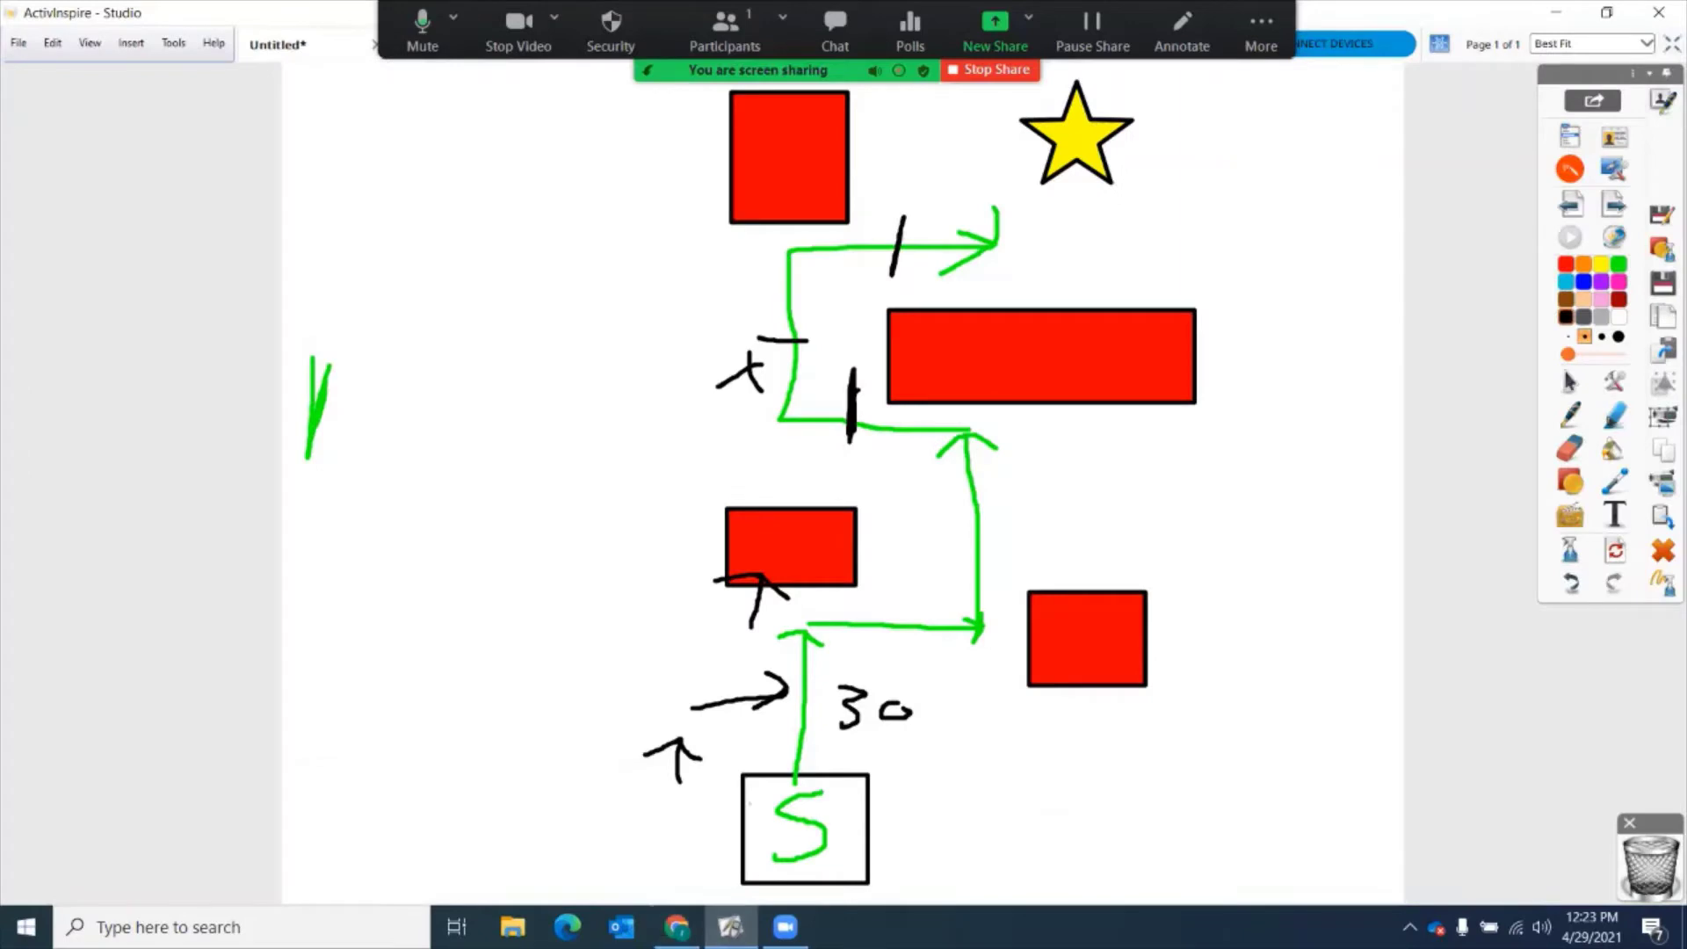
pyautogui.click(1570, 551)
pyautogui.click(1611, 563)
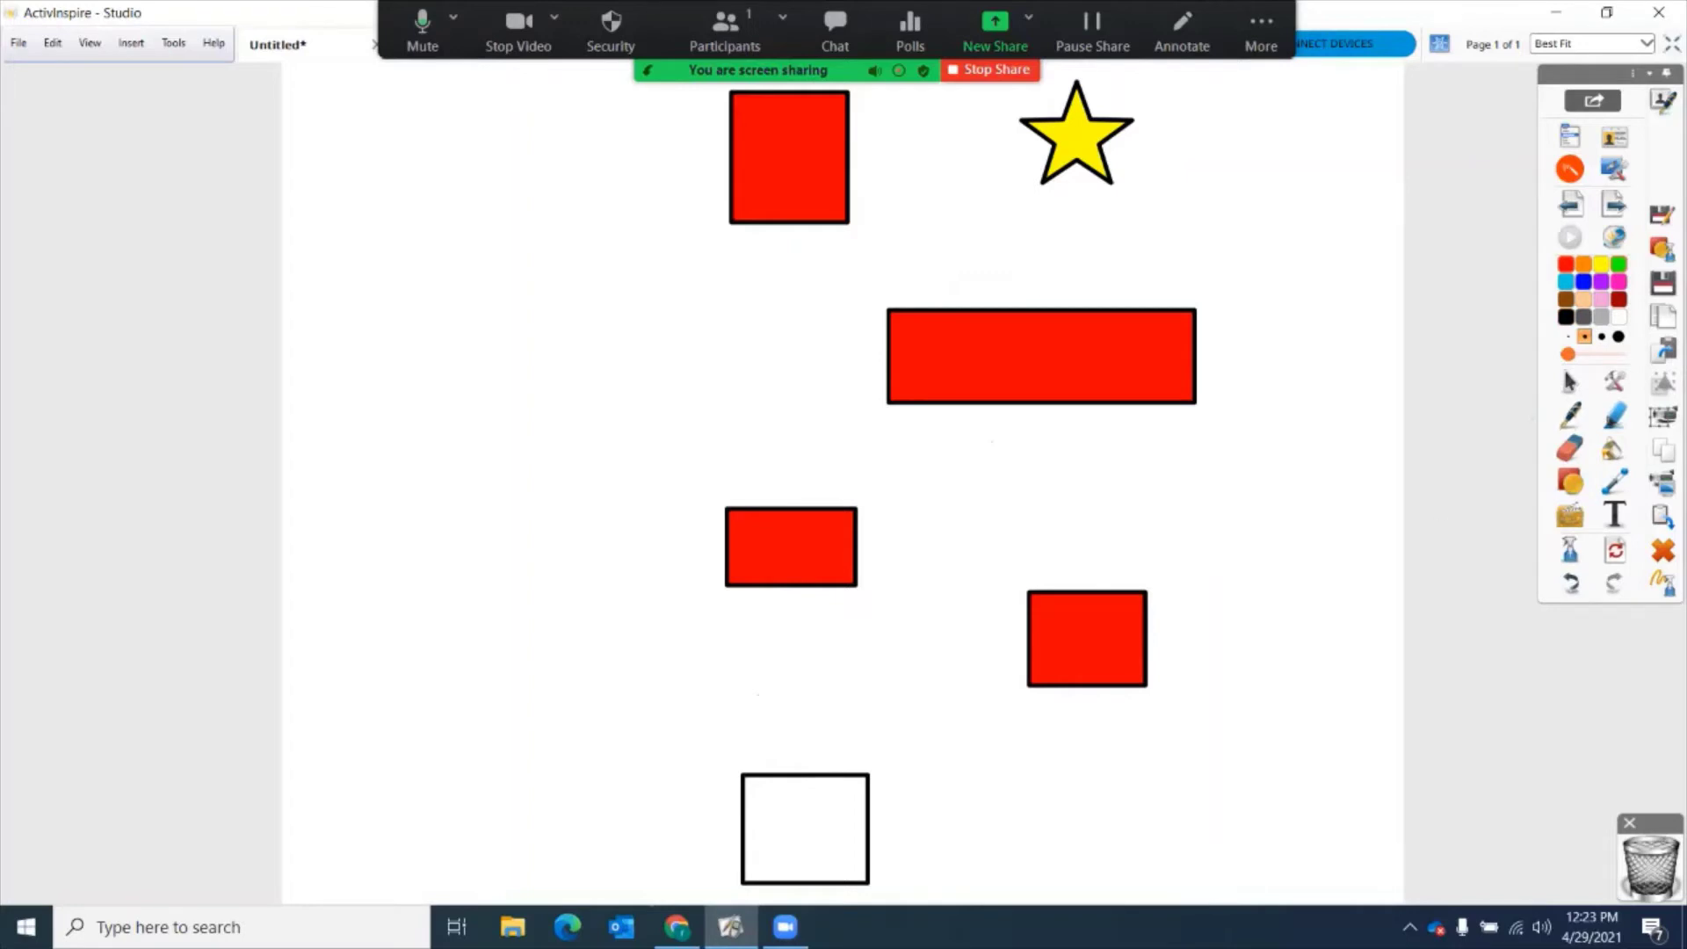
pyautogui.moveTo(791, 781)
pyautogui.mouseDown()
pyautogui.moveTo(797, 607)
pyautogui.moveTo(878, 648)
pyautogui.mouseUp()
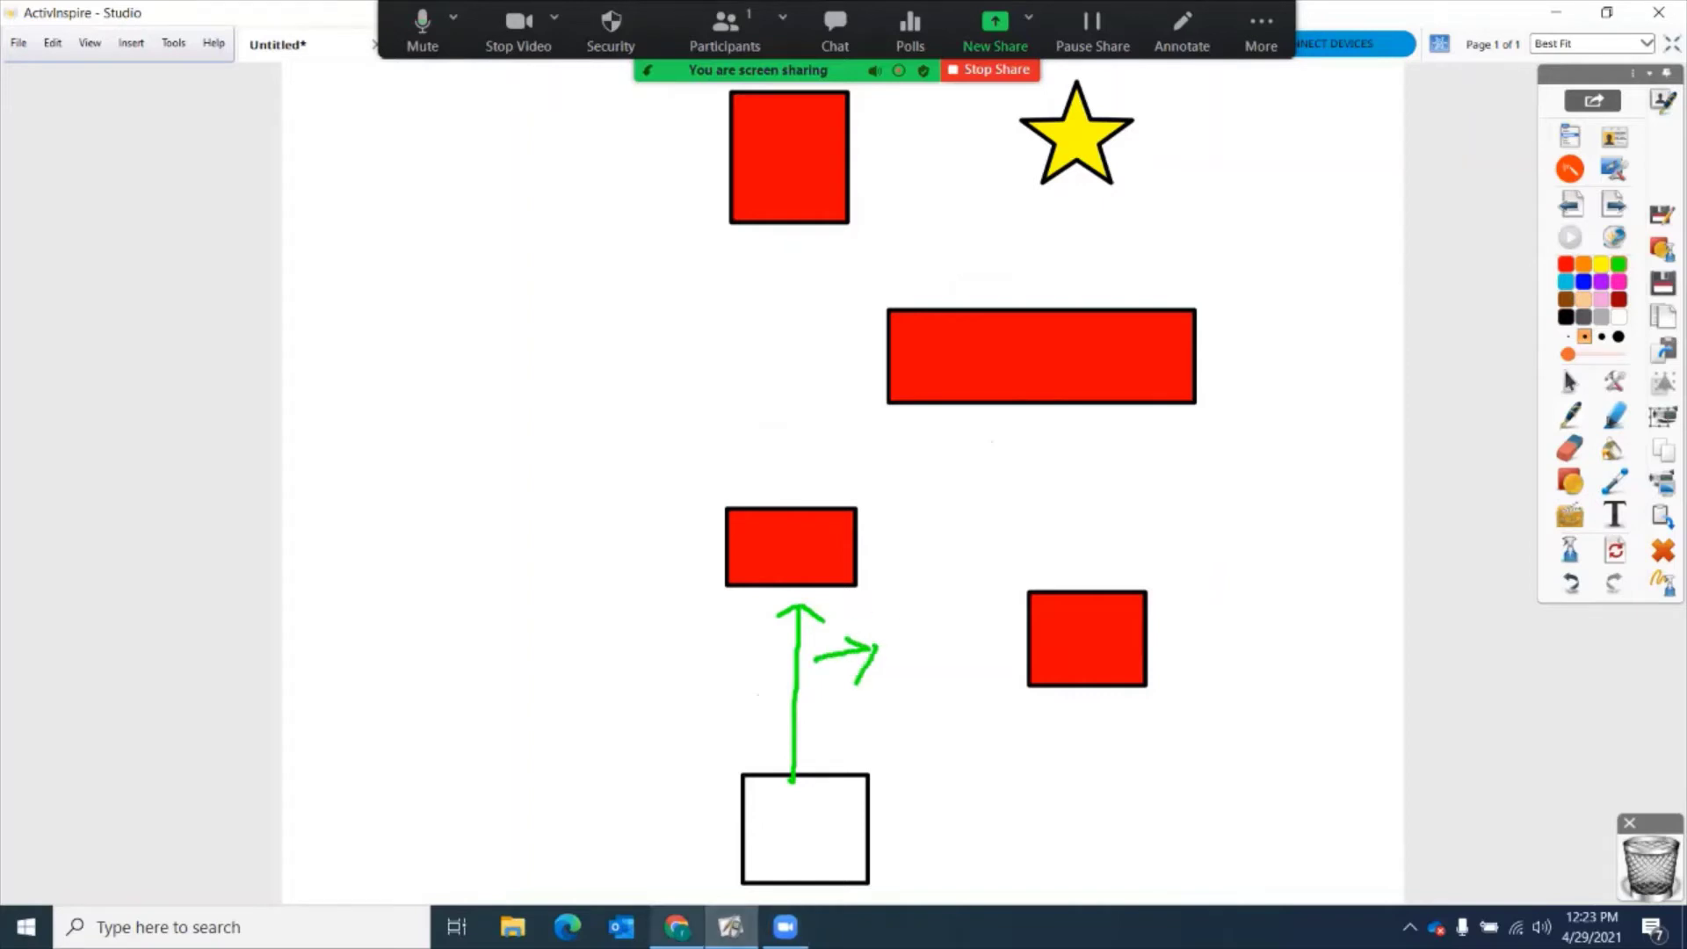
pyautogui.click(676, 926)
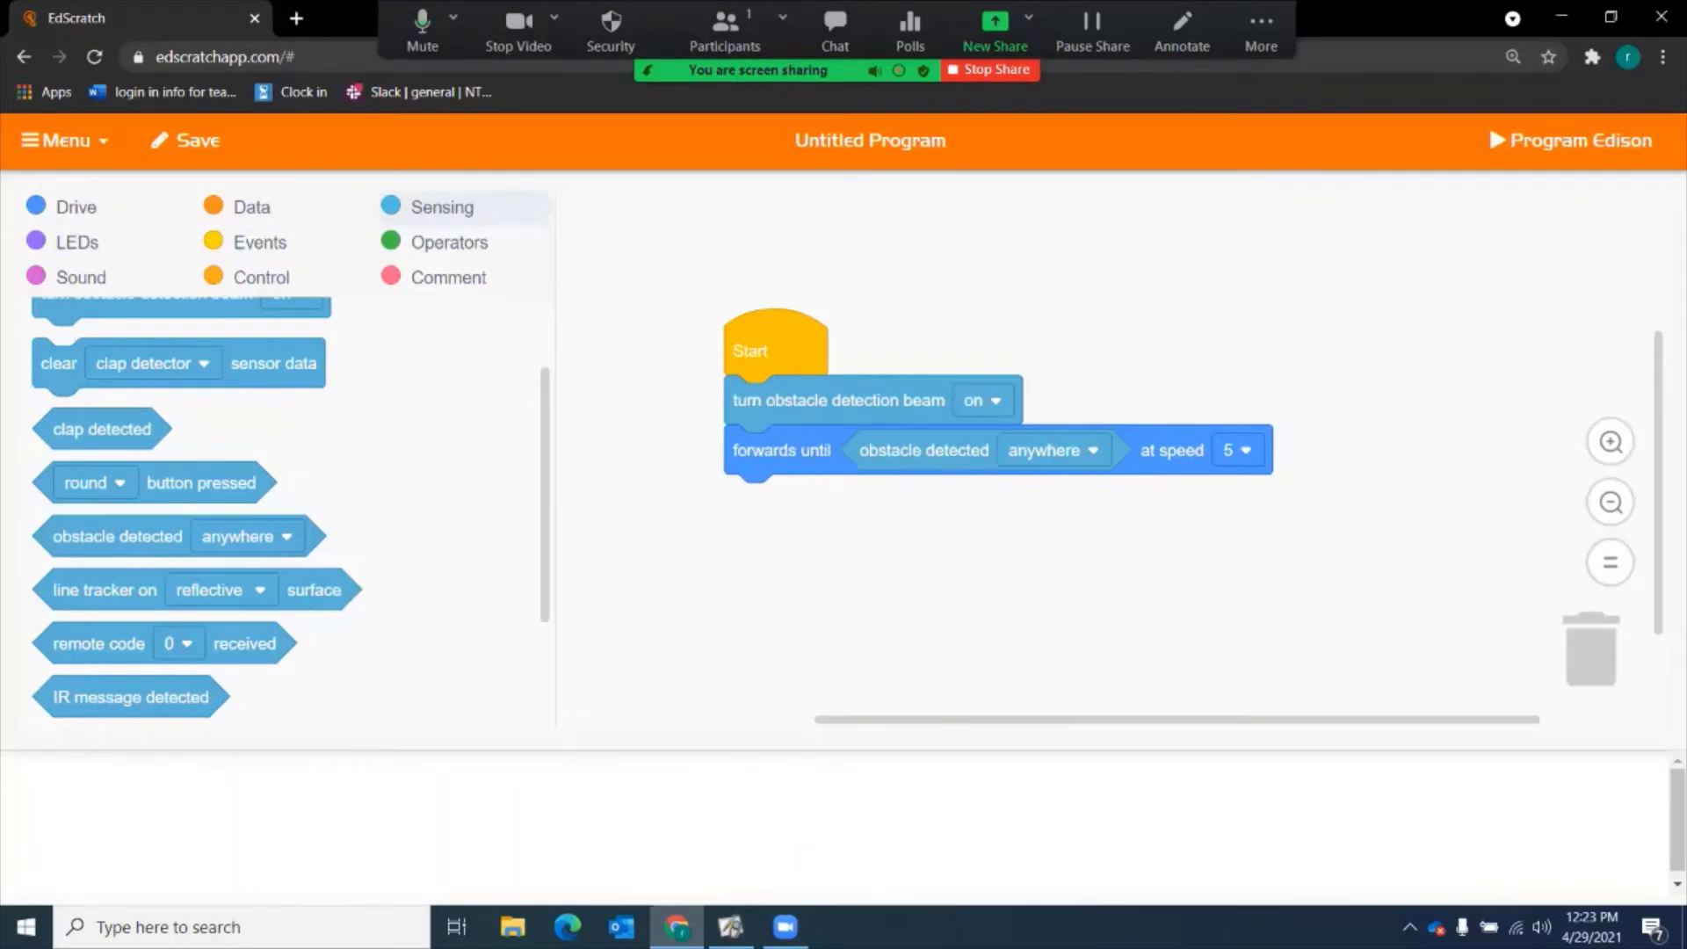
pyautogui.scroll(2, 418, 535)
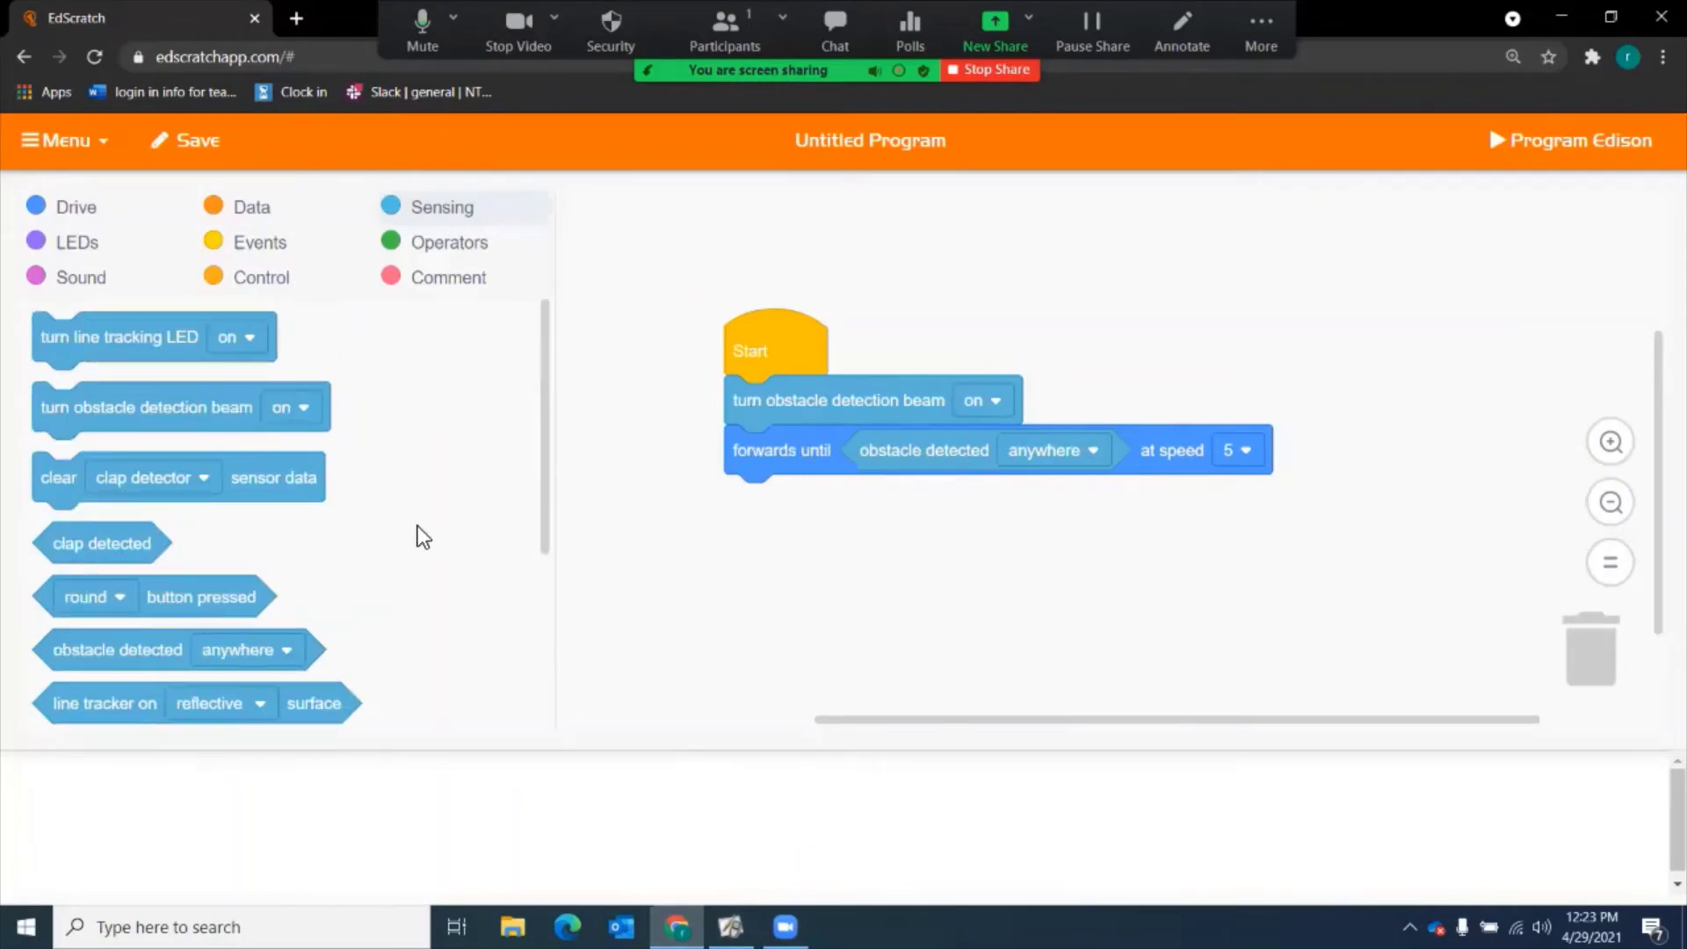
# Step: Add a 'spin right for 90' block under 'forwards until'
pyautogui.click(105, 214)
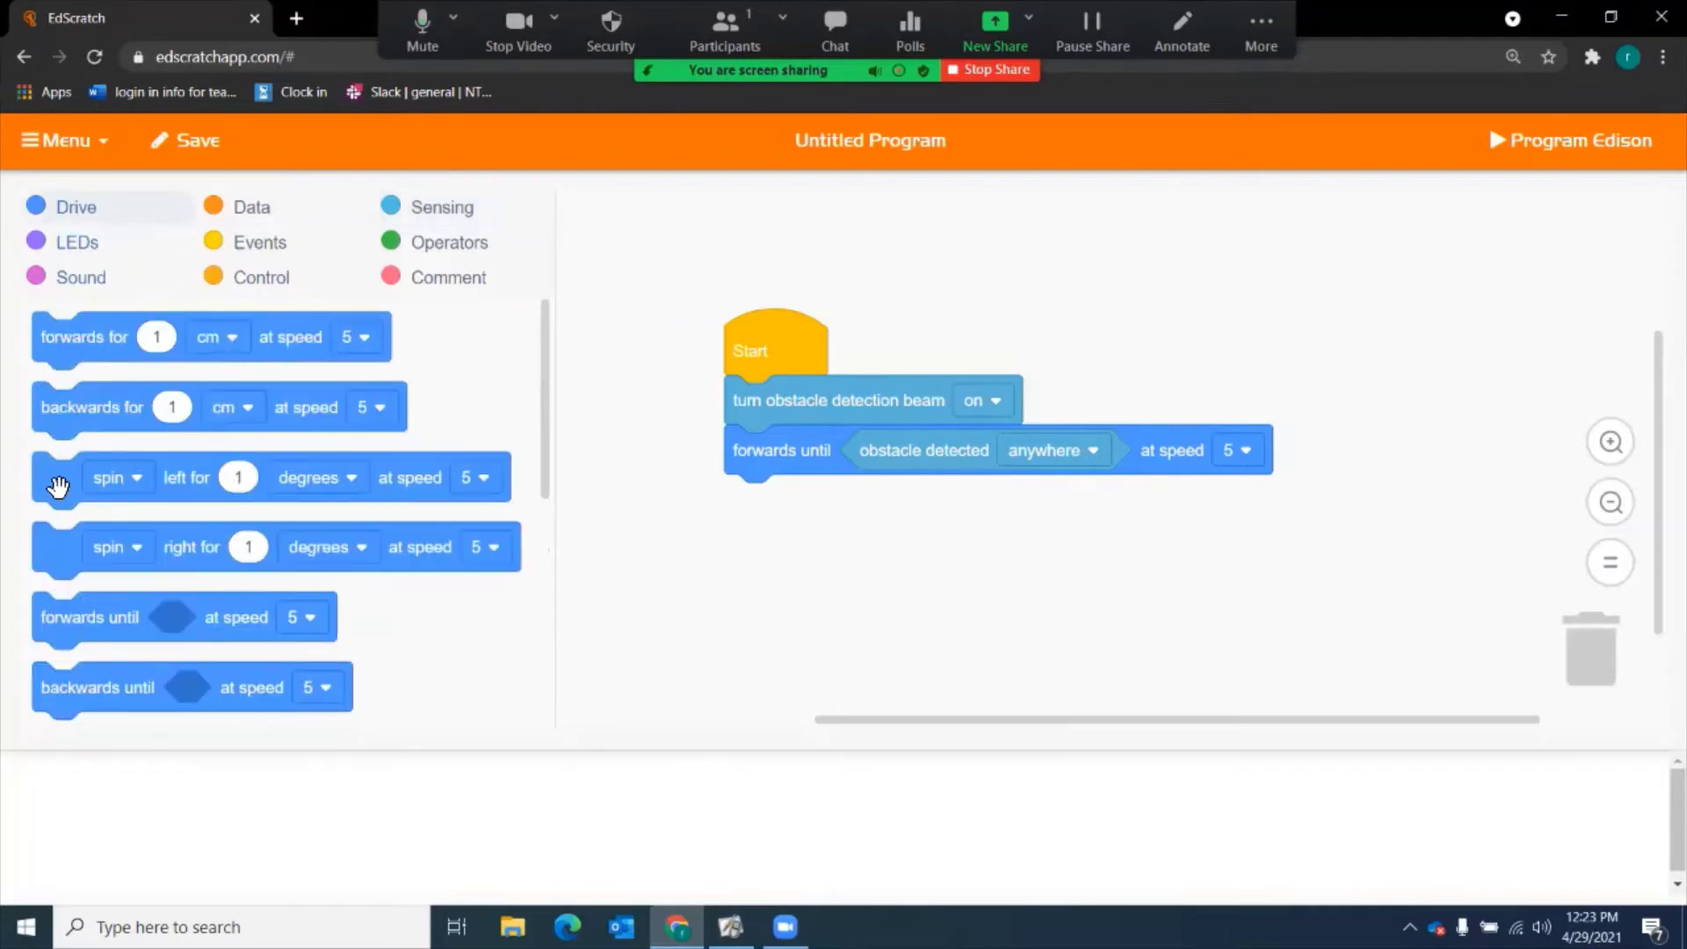
pyautogui.moveTo(58, 490); pyautogui.dragTo(745, 521)
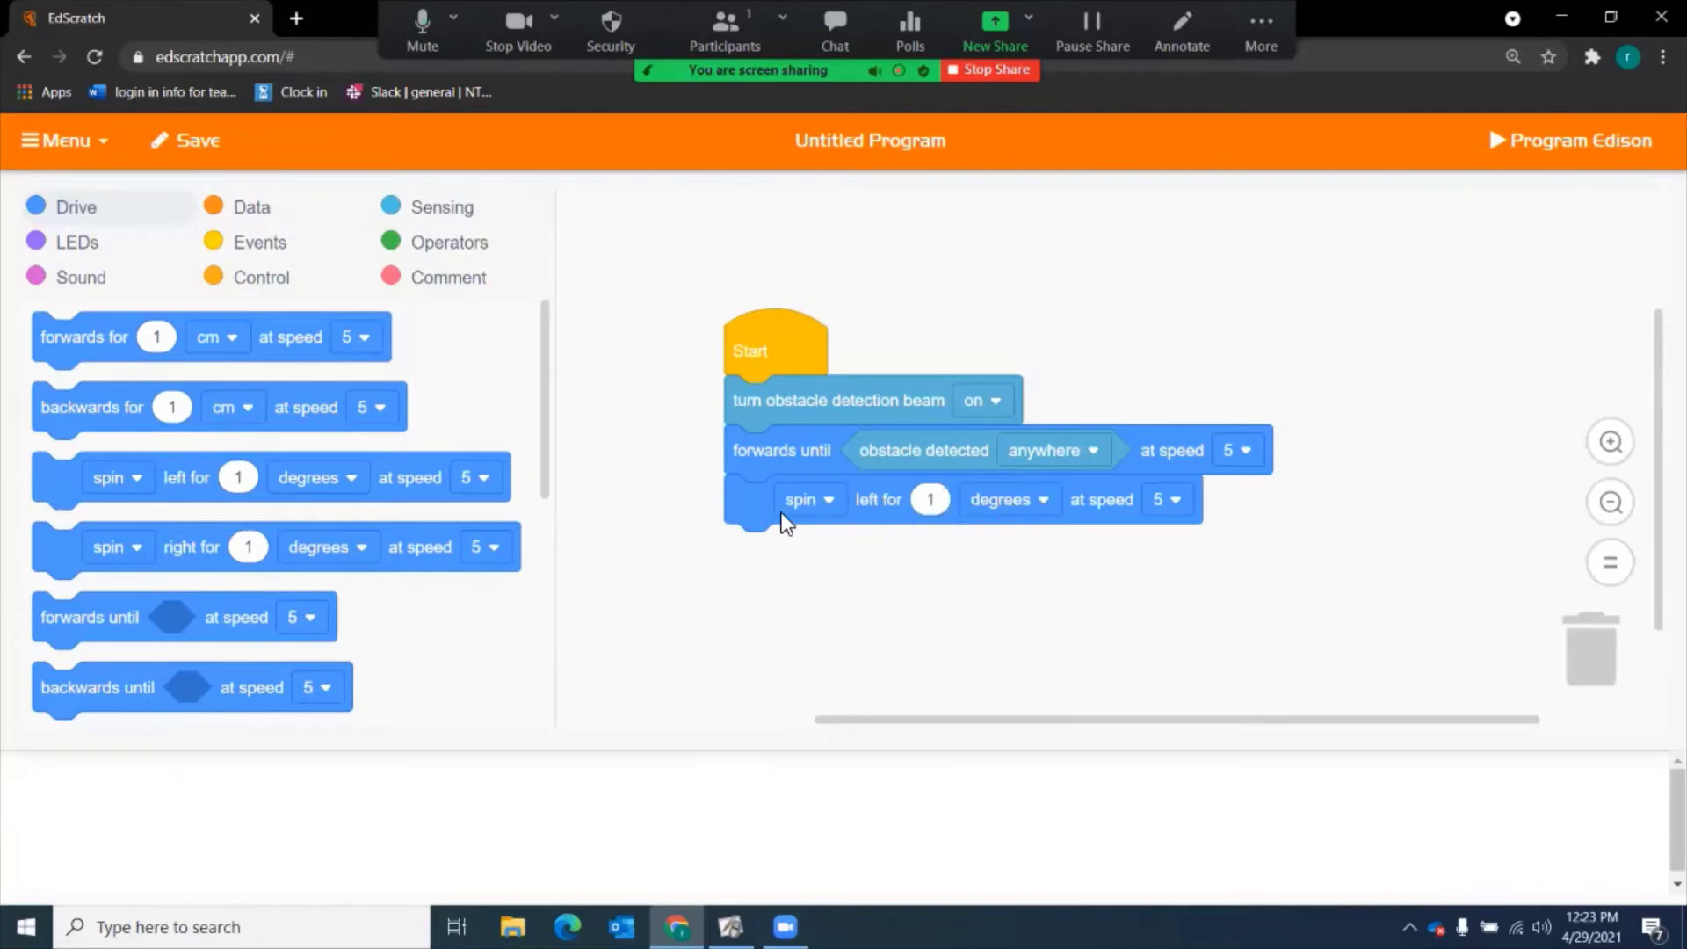
pyautogui.moveTo(766, 513)
pyautogui.mouseDown()
pyautogui.moveTo(39, 587)
pyautogui.moveTo(750, 510)
pyautogui.mouseUp()
pyautogui.click(942, 499)
pyautogui.write('90')
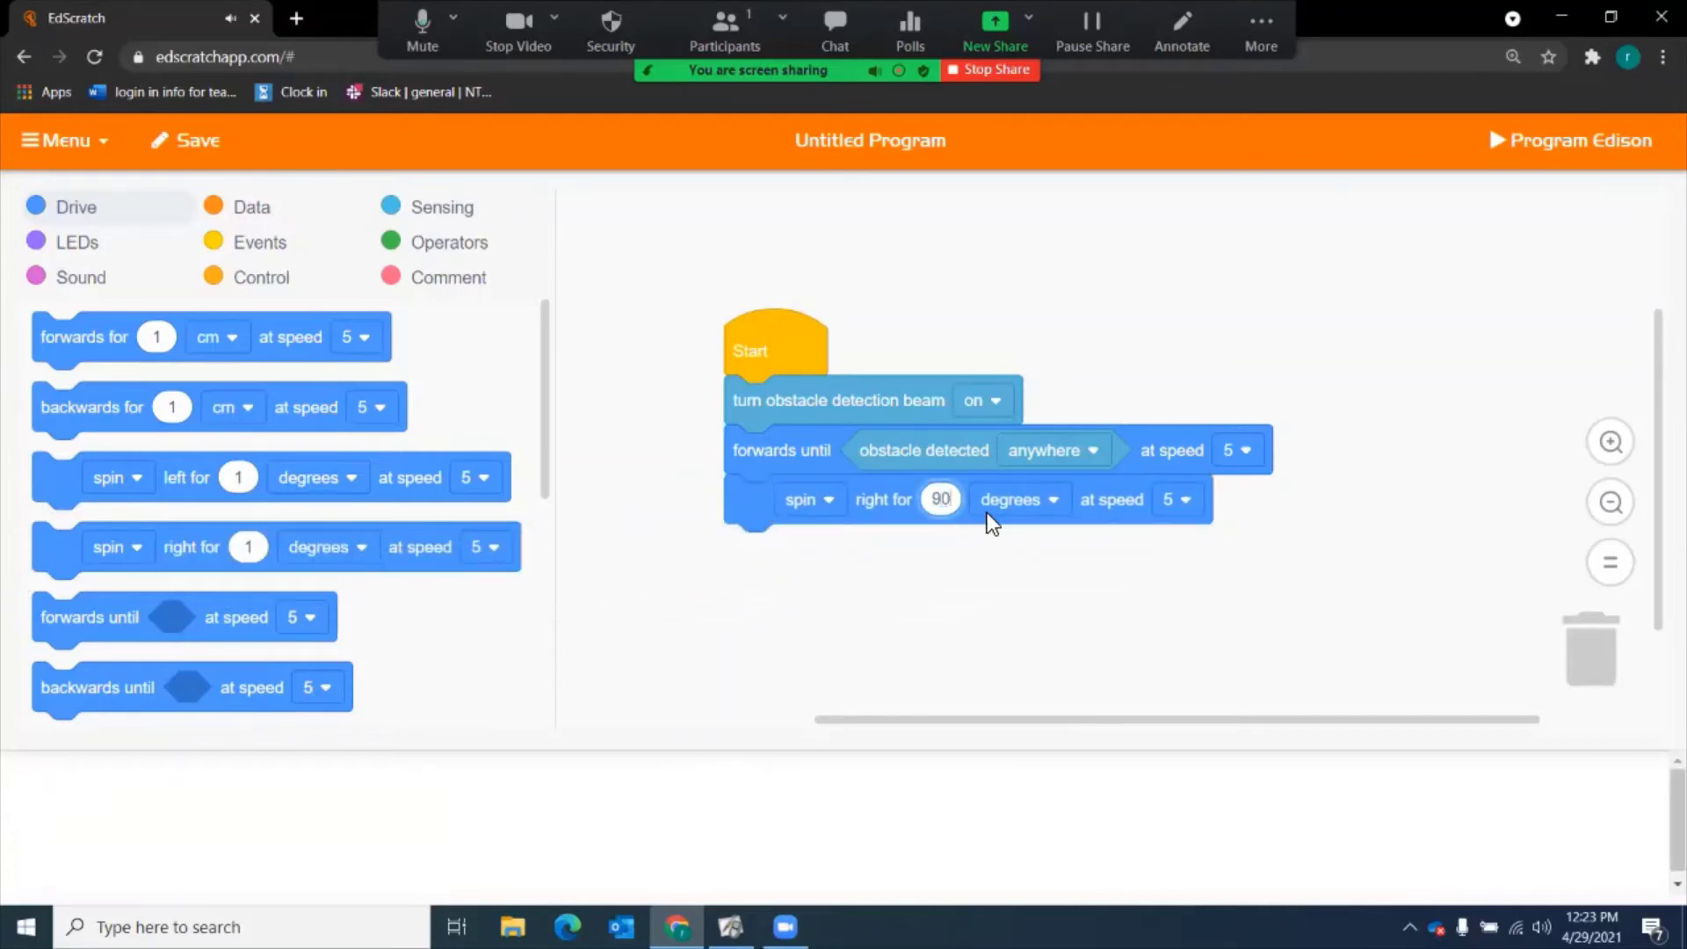
pyautogui.press('Return')
# Step: Keep the turn style on spin and return the unit to degrees after trying seconds
pyautogui.click(829, 508)
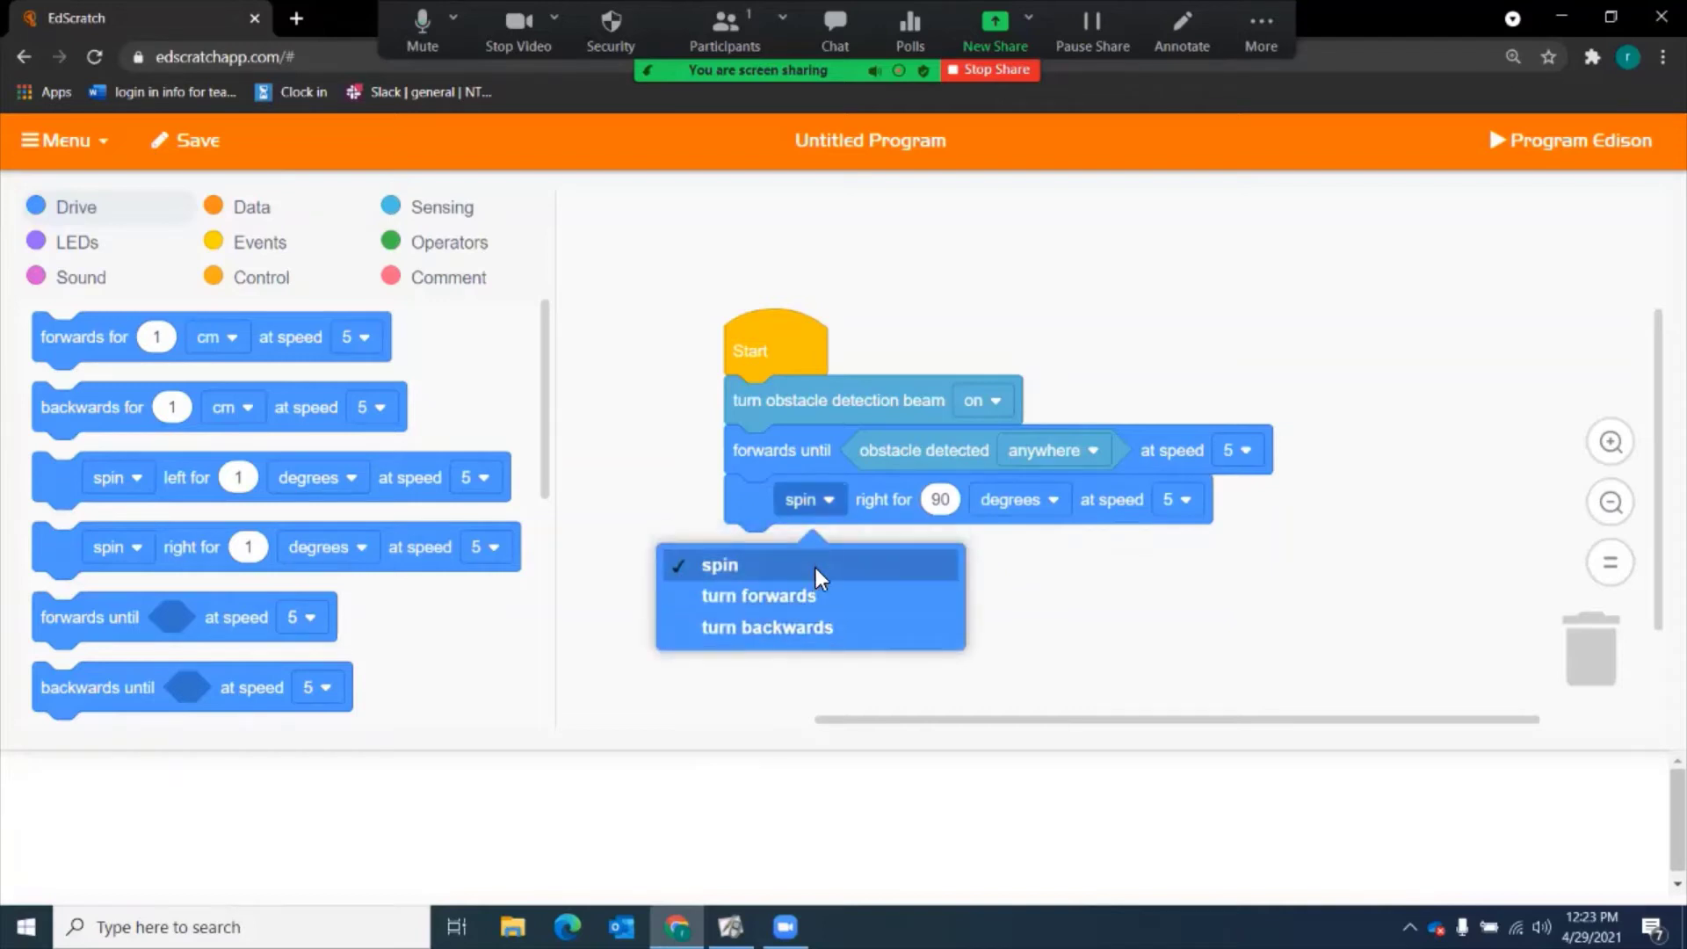
pyautogui.click(810, 567)
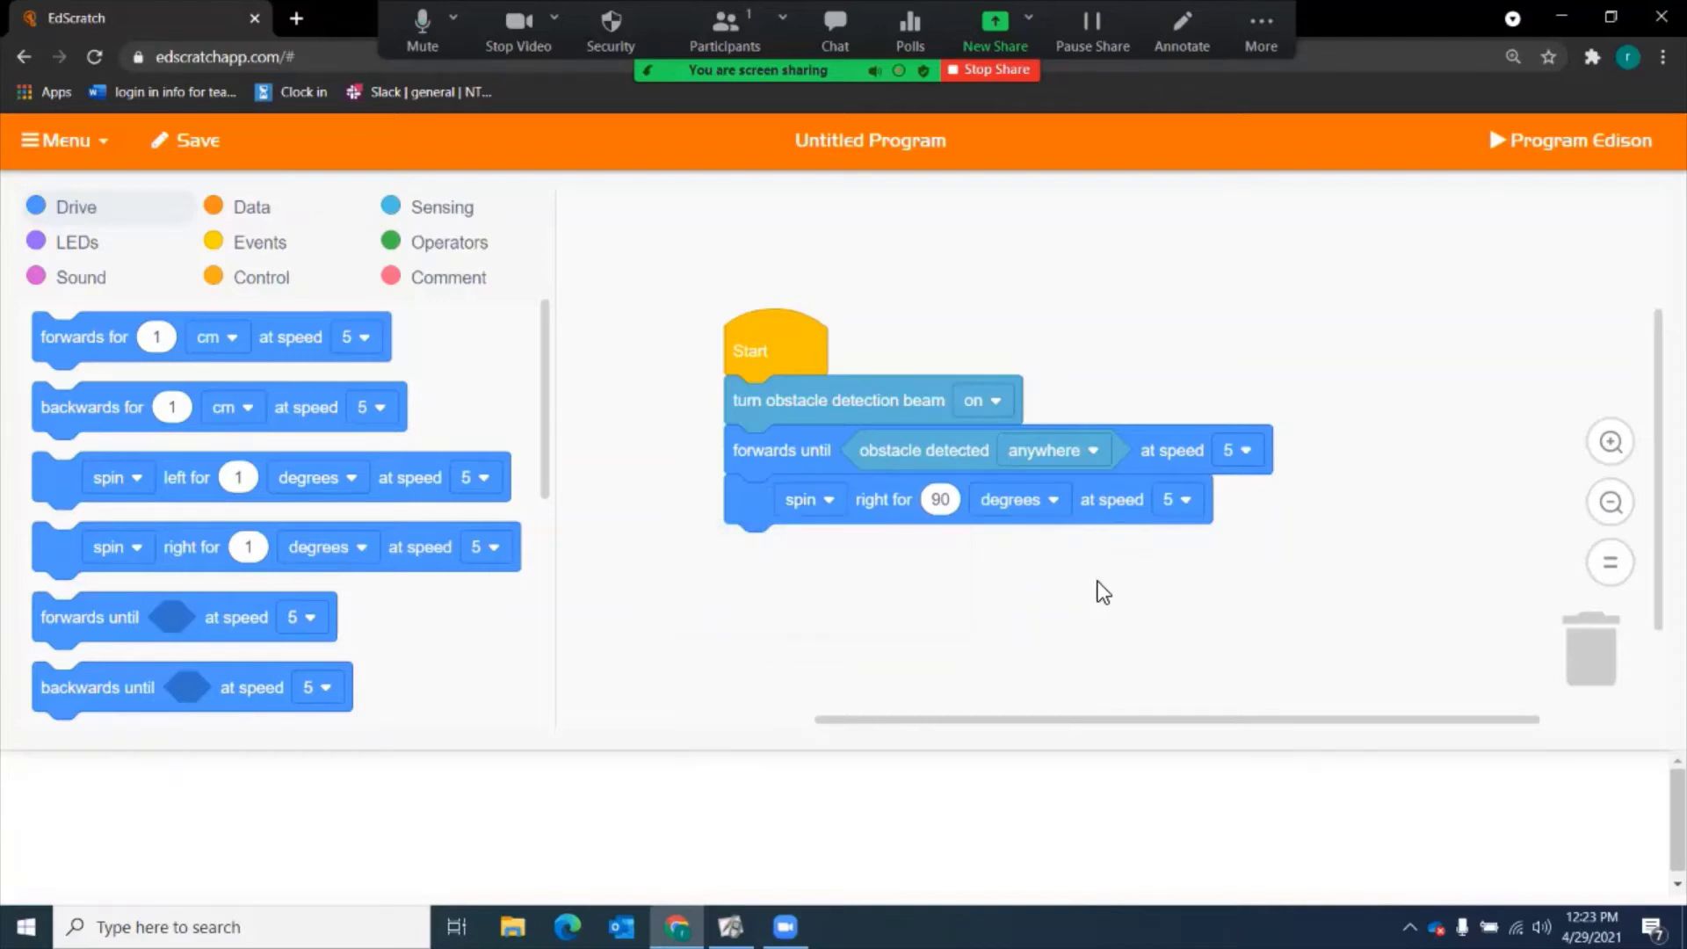
pyautogui.click(1017, 511)
pyautogui.click(1004, 605)
pyautogui.click(959, 500)
pyautogui.write('.5')
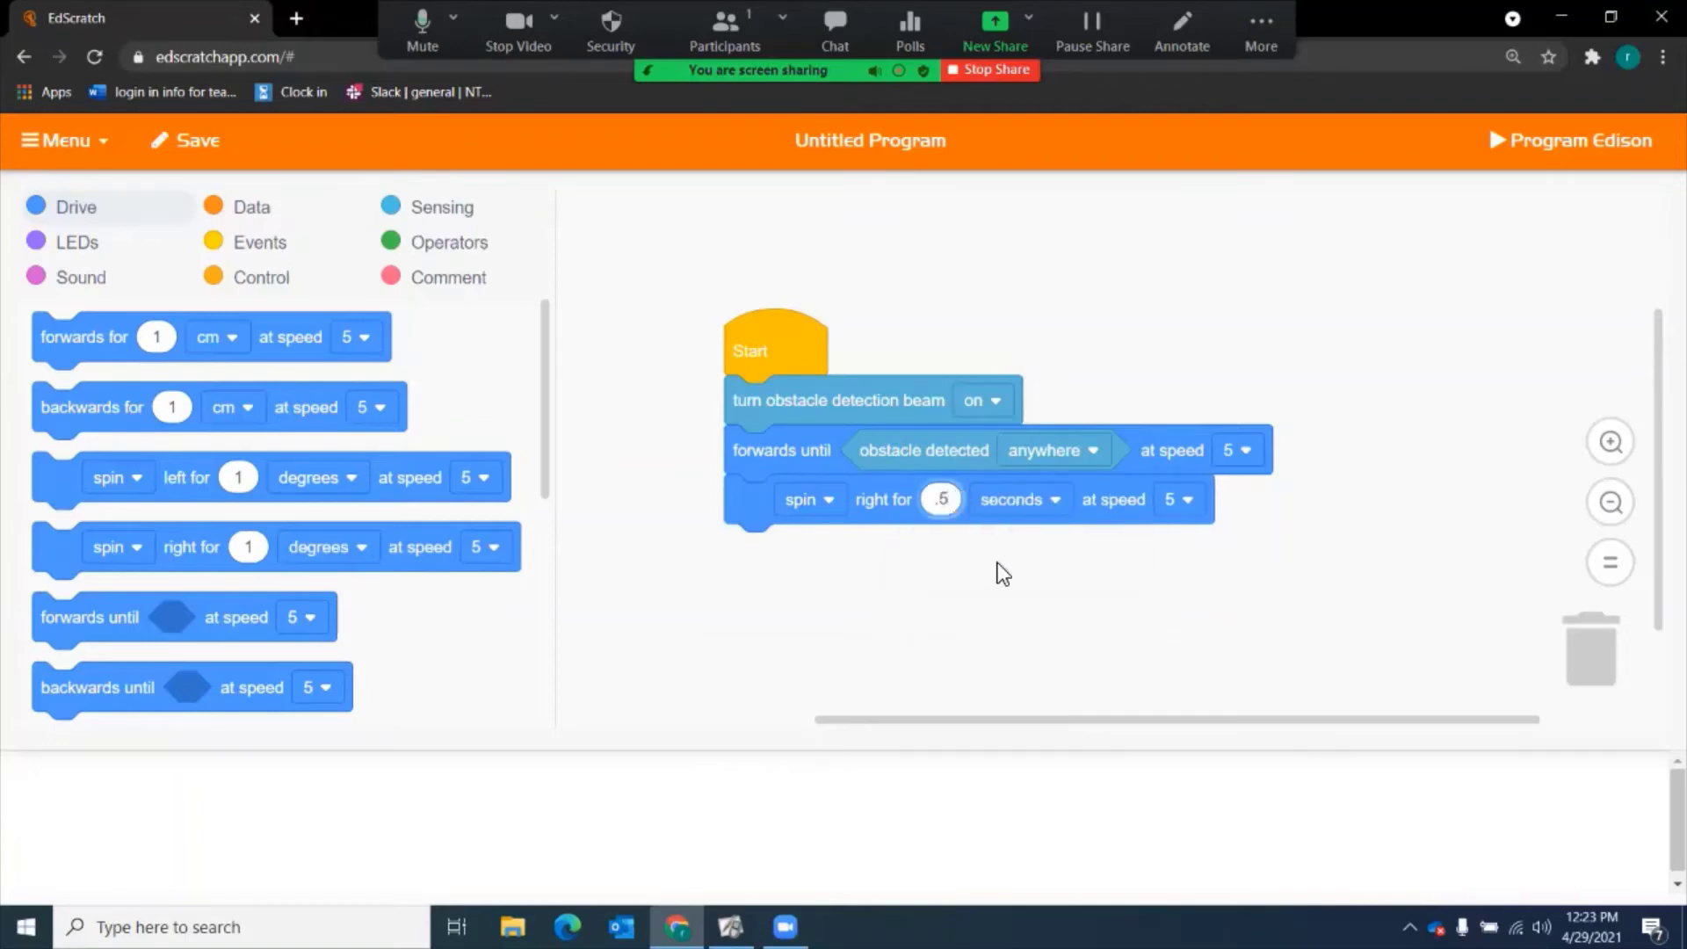
pyautogui.click(1000, 577)
pyautogui.write('90')
pyautogui.click(1031, 497)
pyautogui.click(1017, 569)
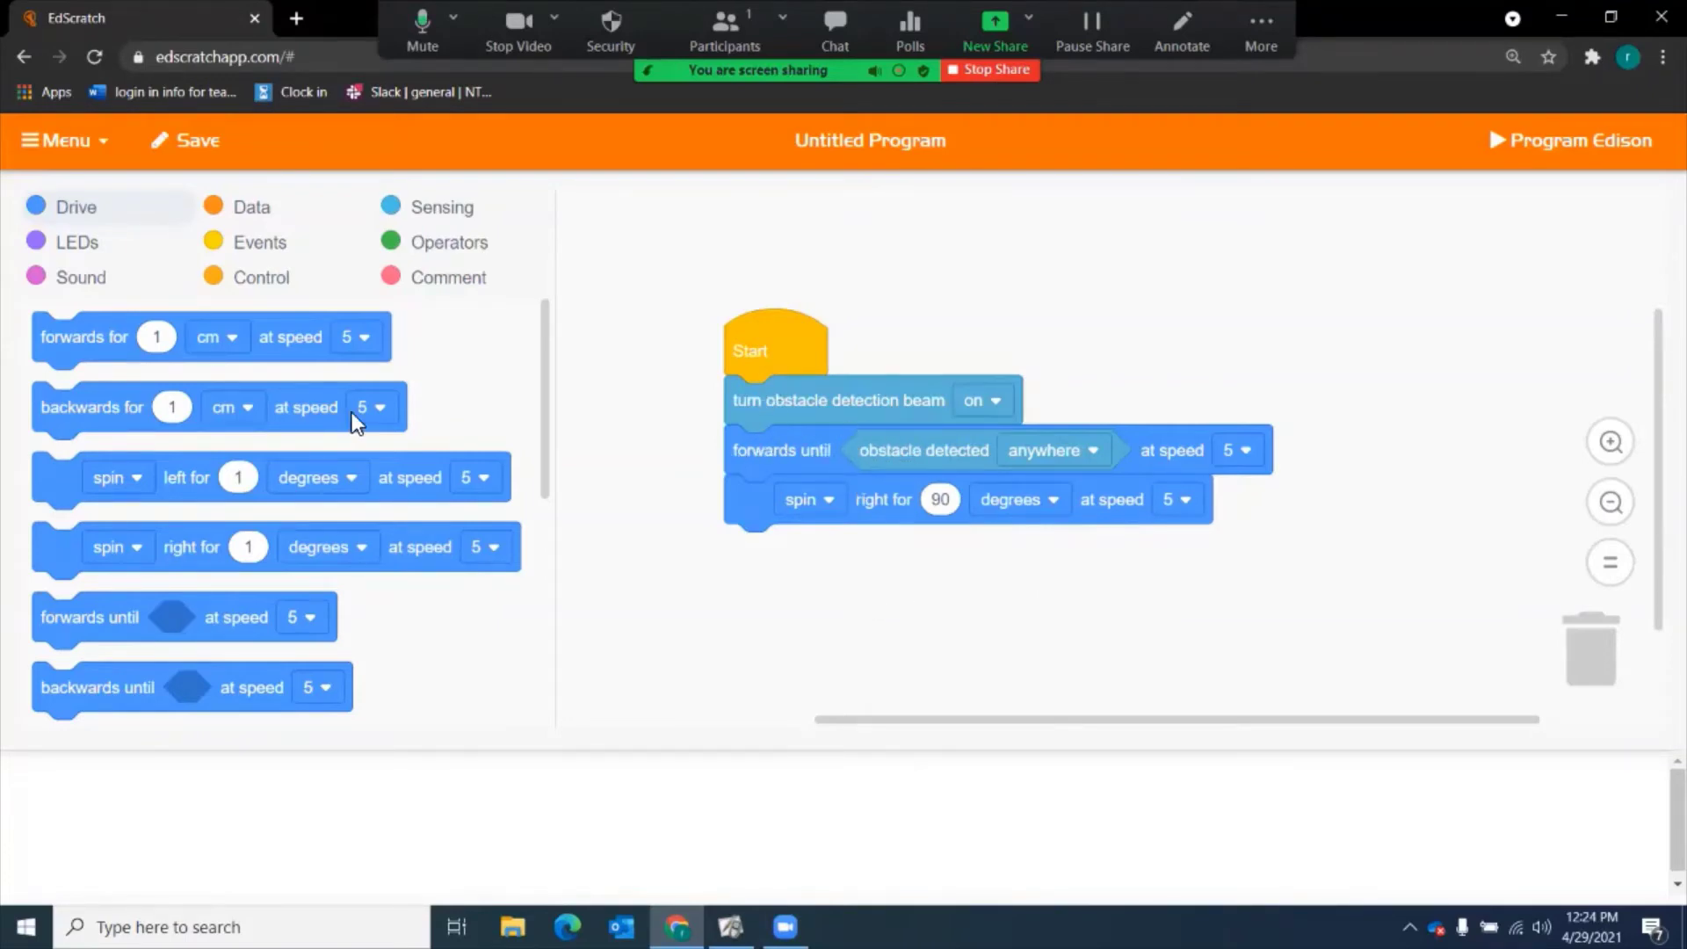
pyautogui.click(419, 210)
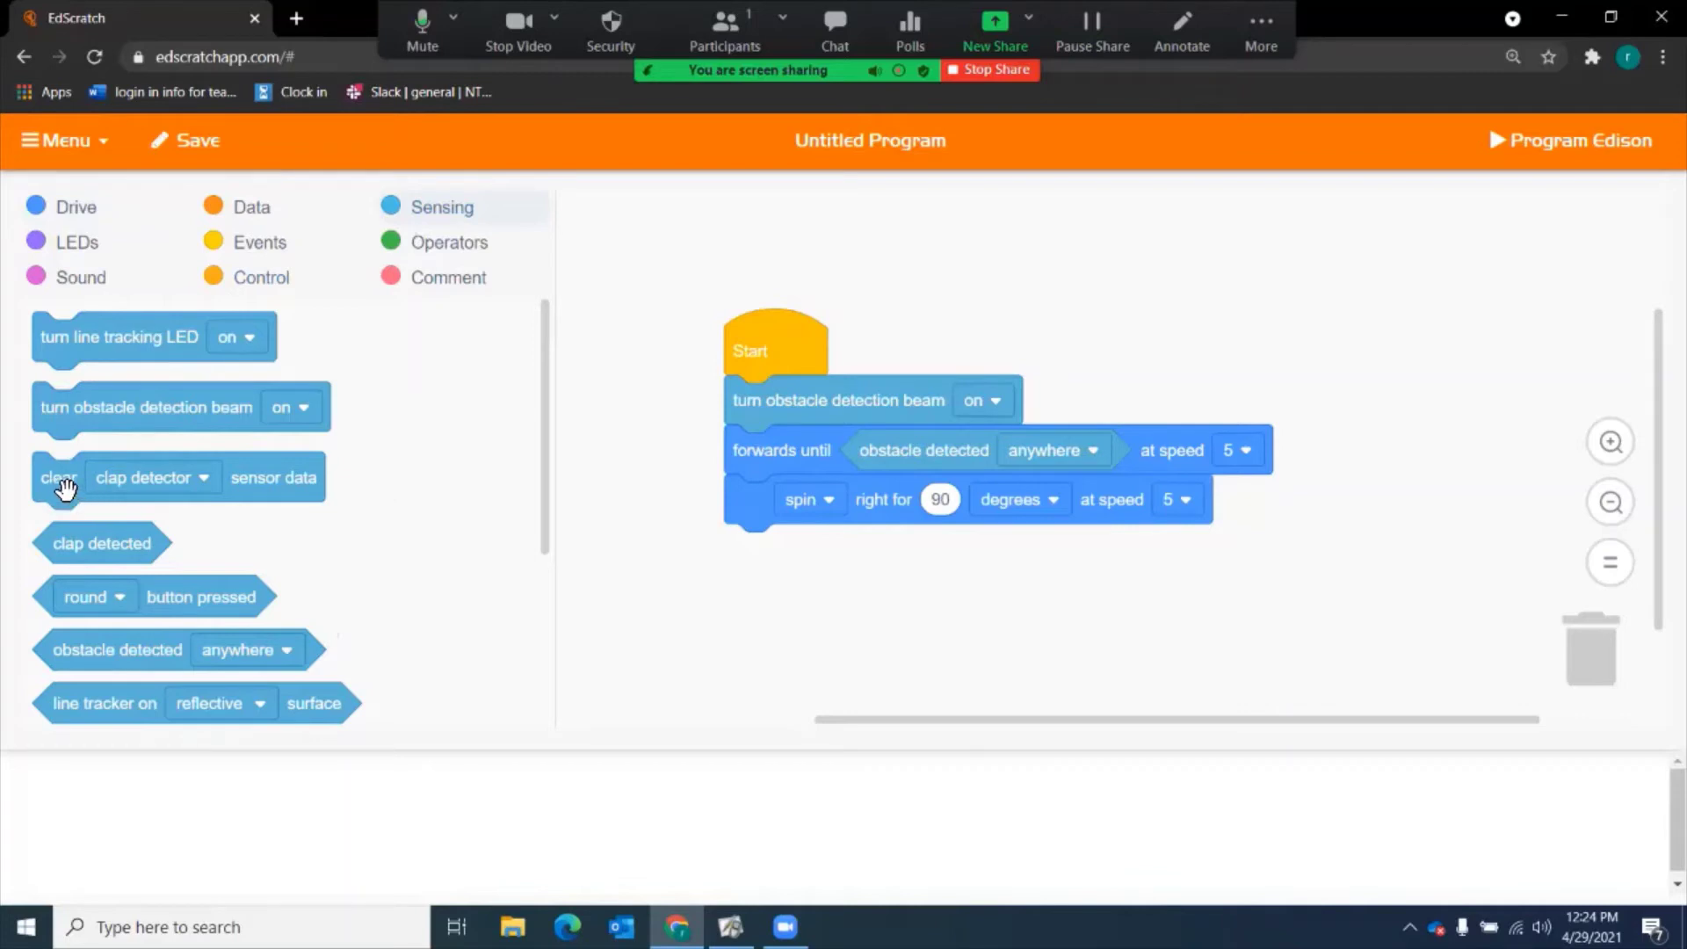
# Step: Insert 'clear clap detector sensor data' before the spin, and extend the green route arrow rightward
pyautogui.moveTo(81, 507); pyautogui.dragTo(748, 506)
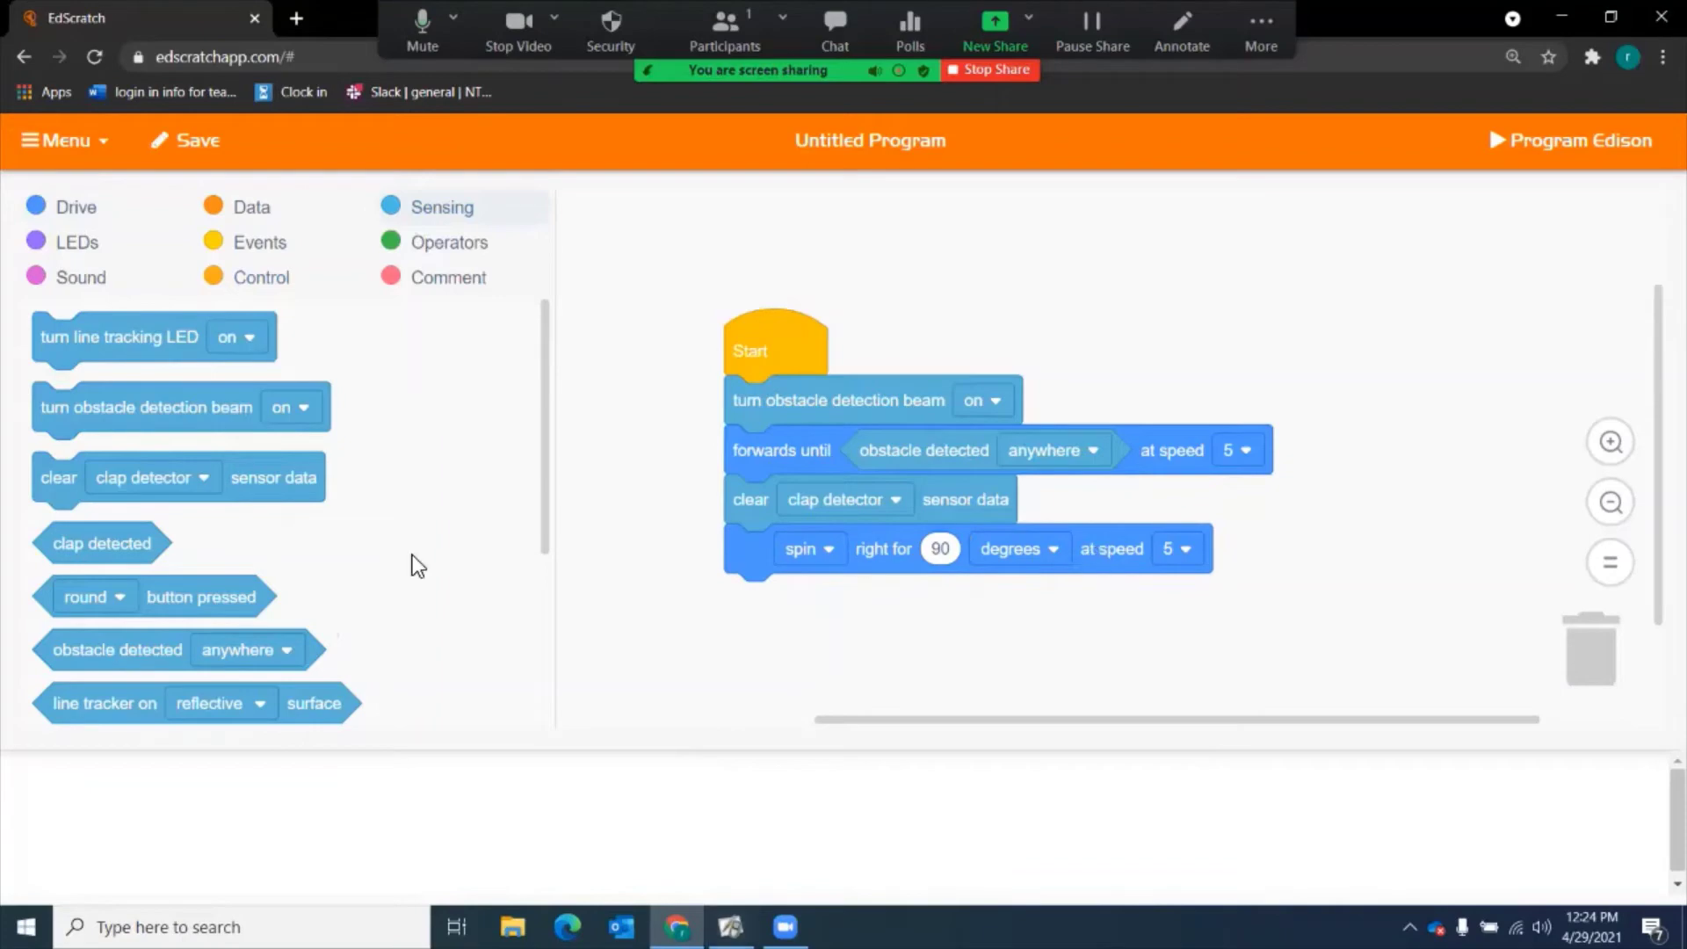
pyautogui.click(730, 927)
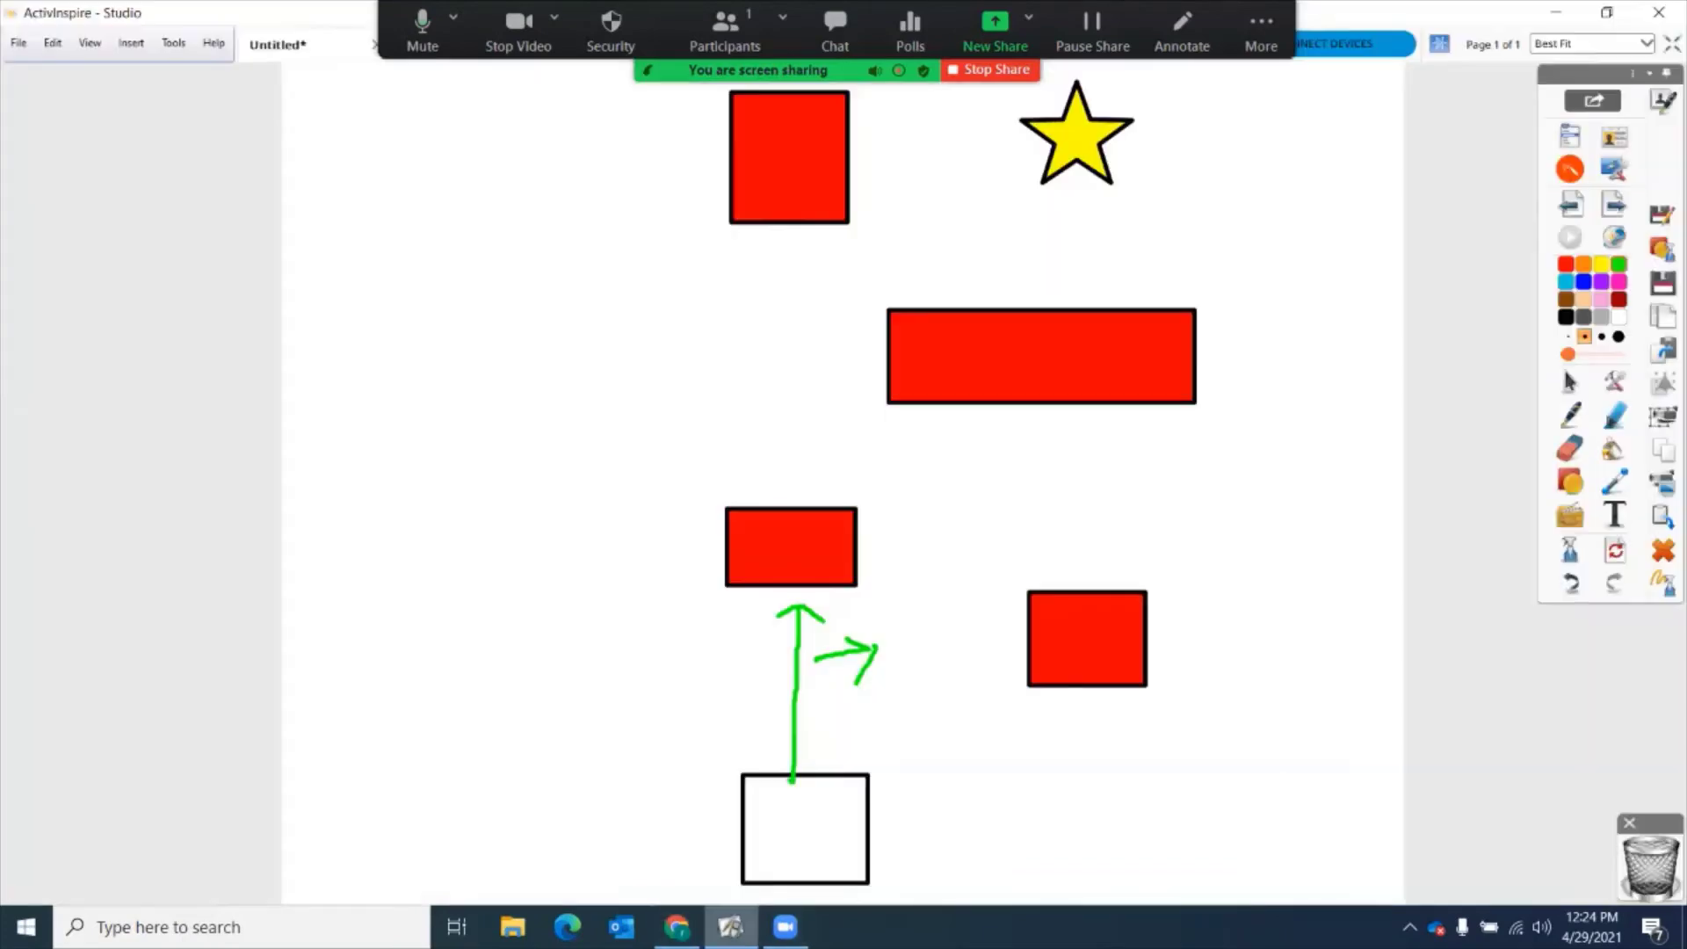
pyautogui.moveTo(817, 657)
pyautogui.mouseDown()
pyautogui.moveTo(942, 648)
pyautogui.moveTo(951, 625)
pyautogui.moveTo(974, 663)
pyautogui.mouseUp()
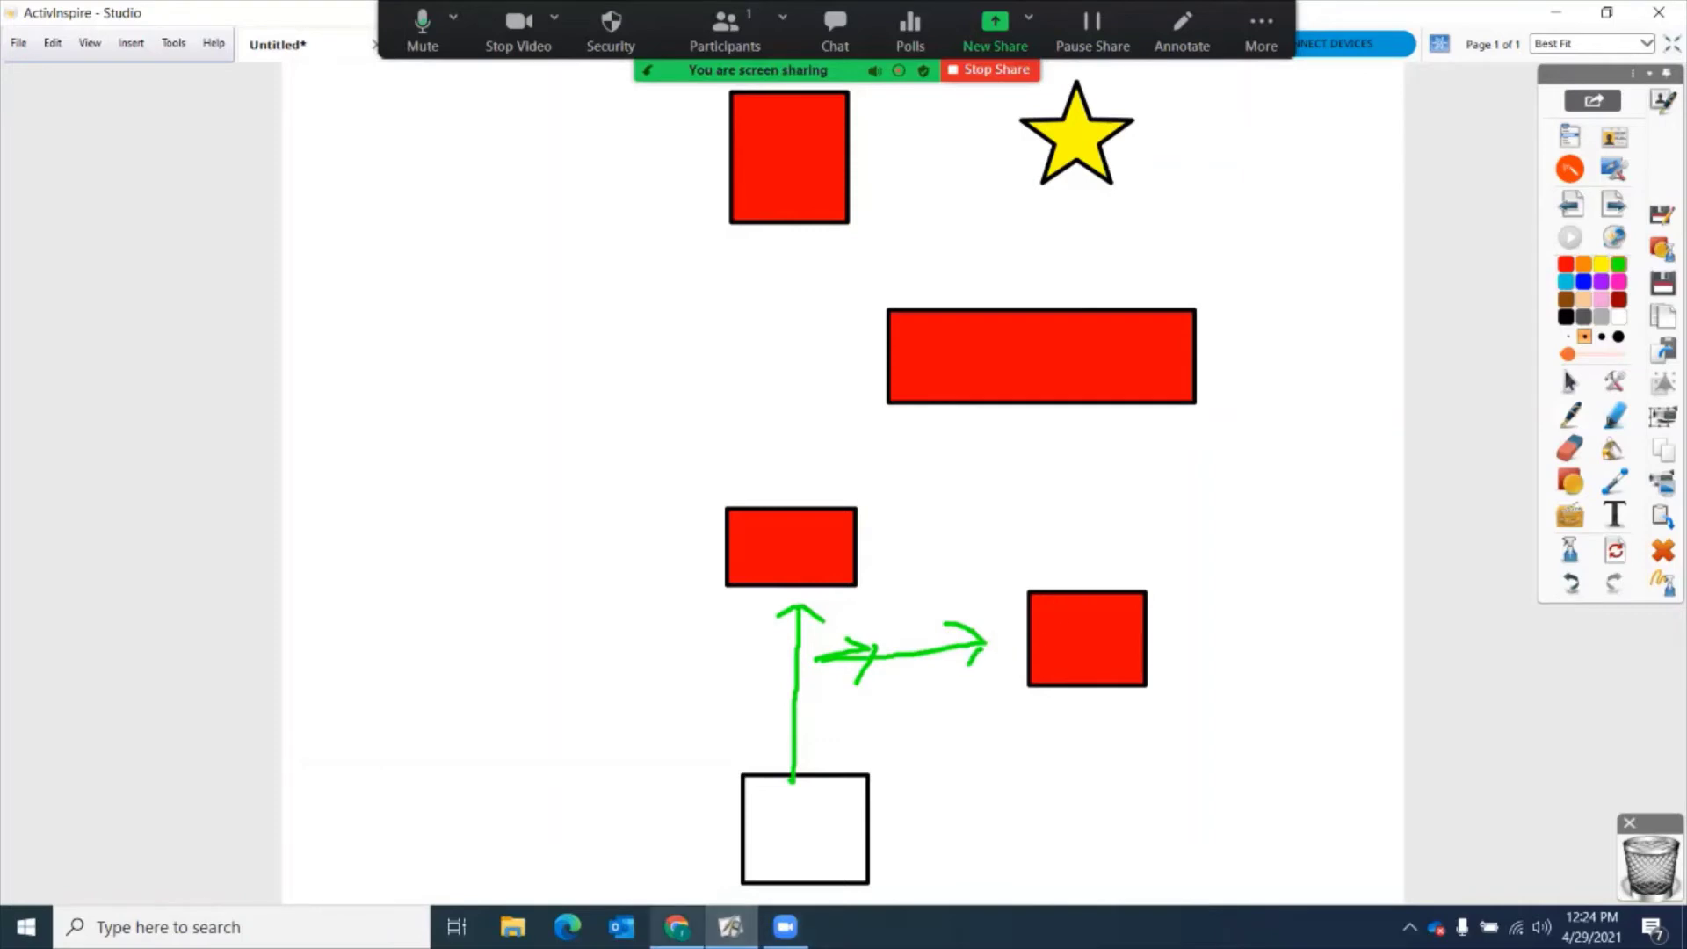
pyautogui.click(676, 927)
# Step: Add a second 'forwards until' after the right spin, stopping on obstacle detected anywhere
pyautogui.click(79, 207)
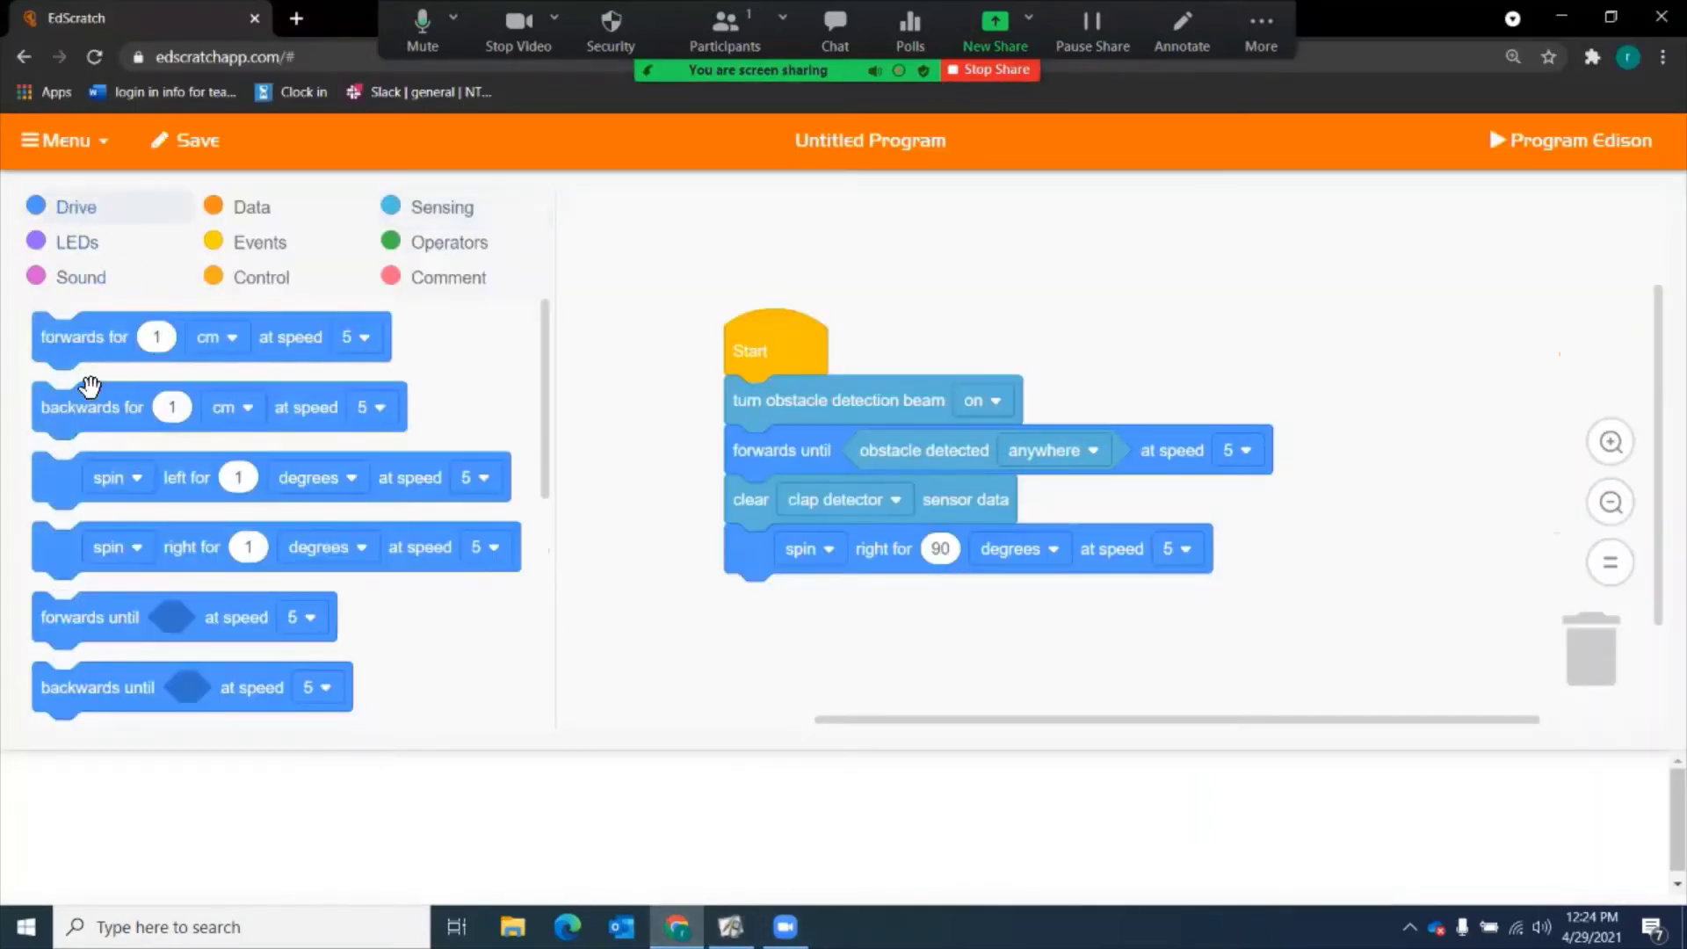
pyautogui.moveTo(88, 345); pyautogui.dragTo(483, 567)
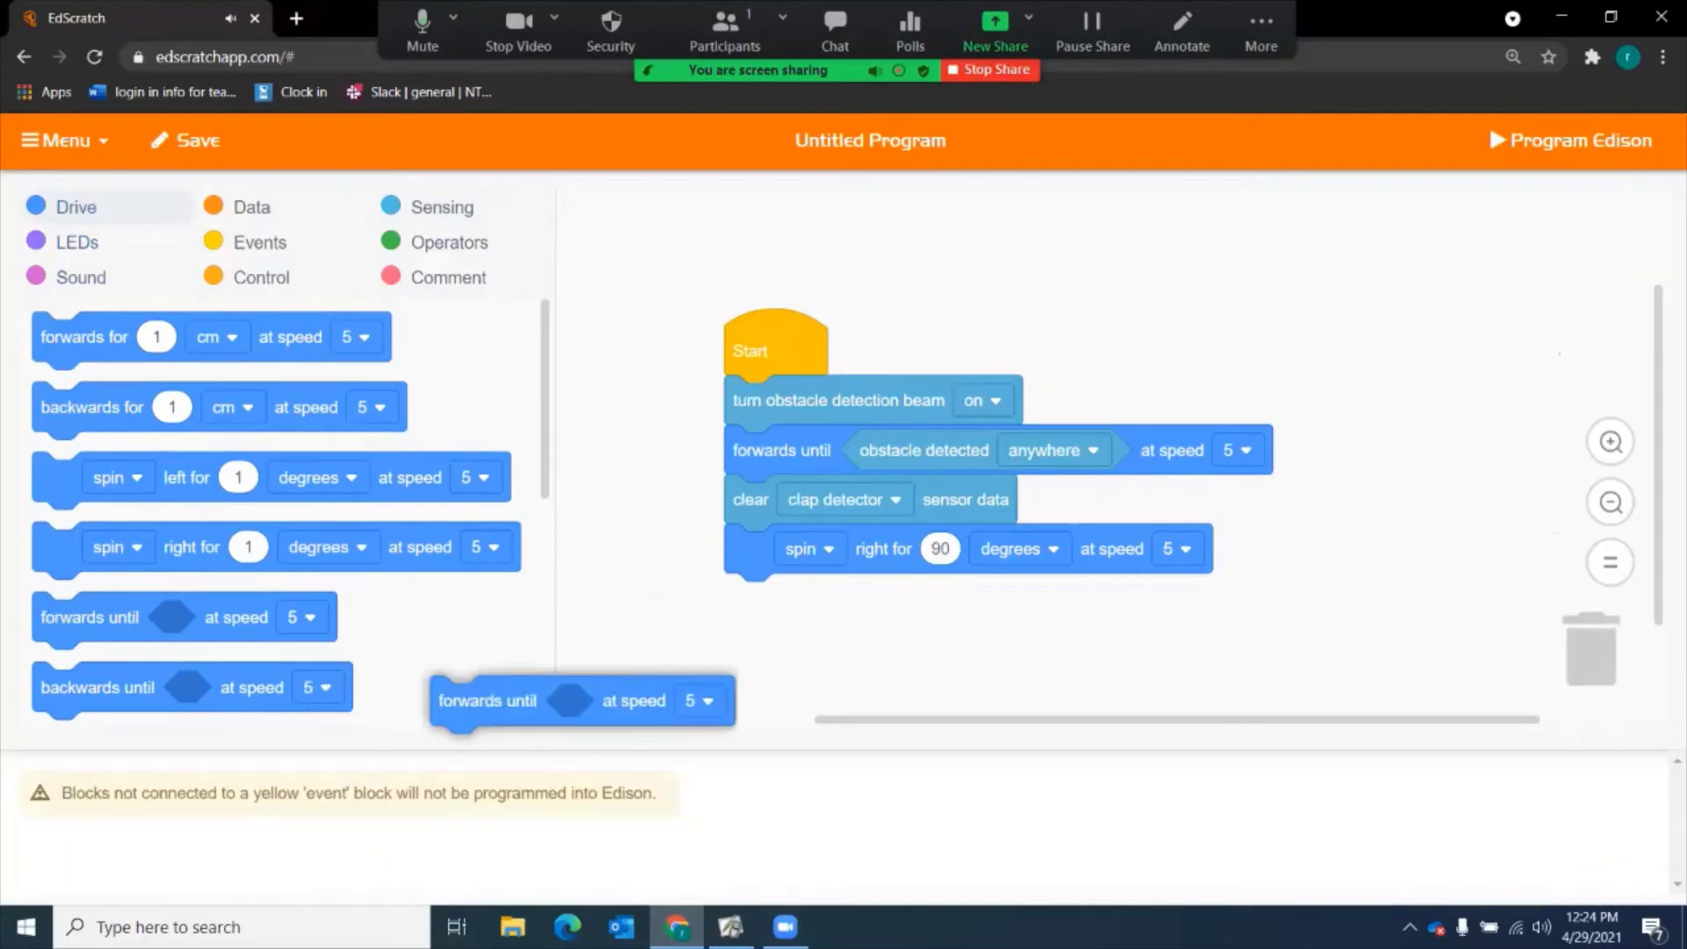
pyautogui.moveTo(62, 623); pyautogui.dragTo(738, 604)
pyautogui.click(447, 208)
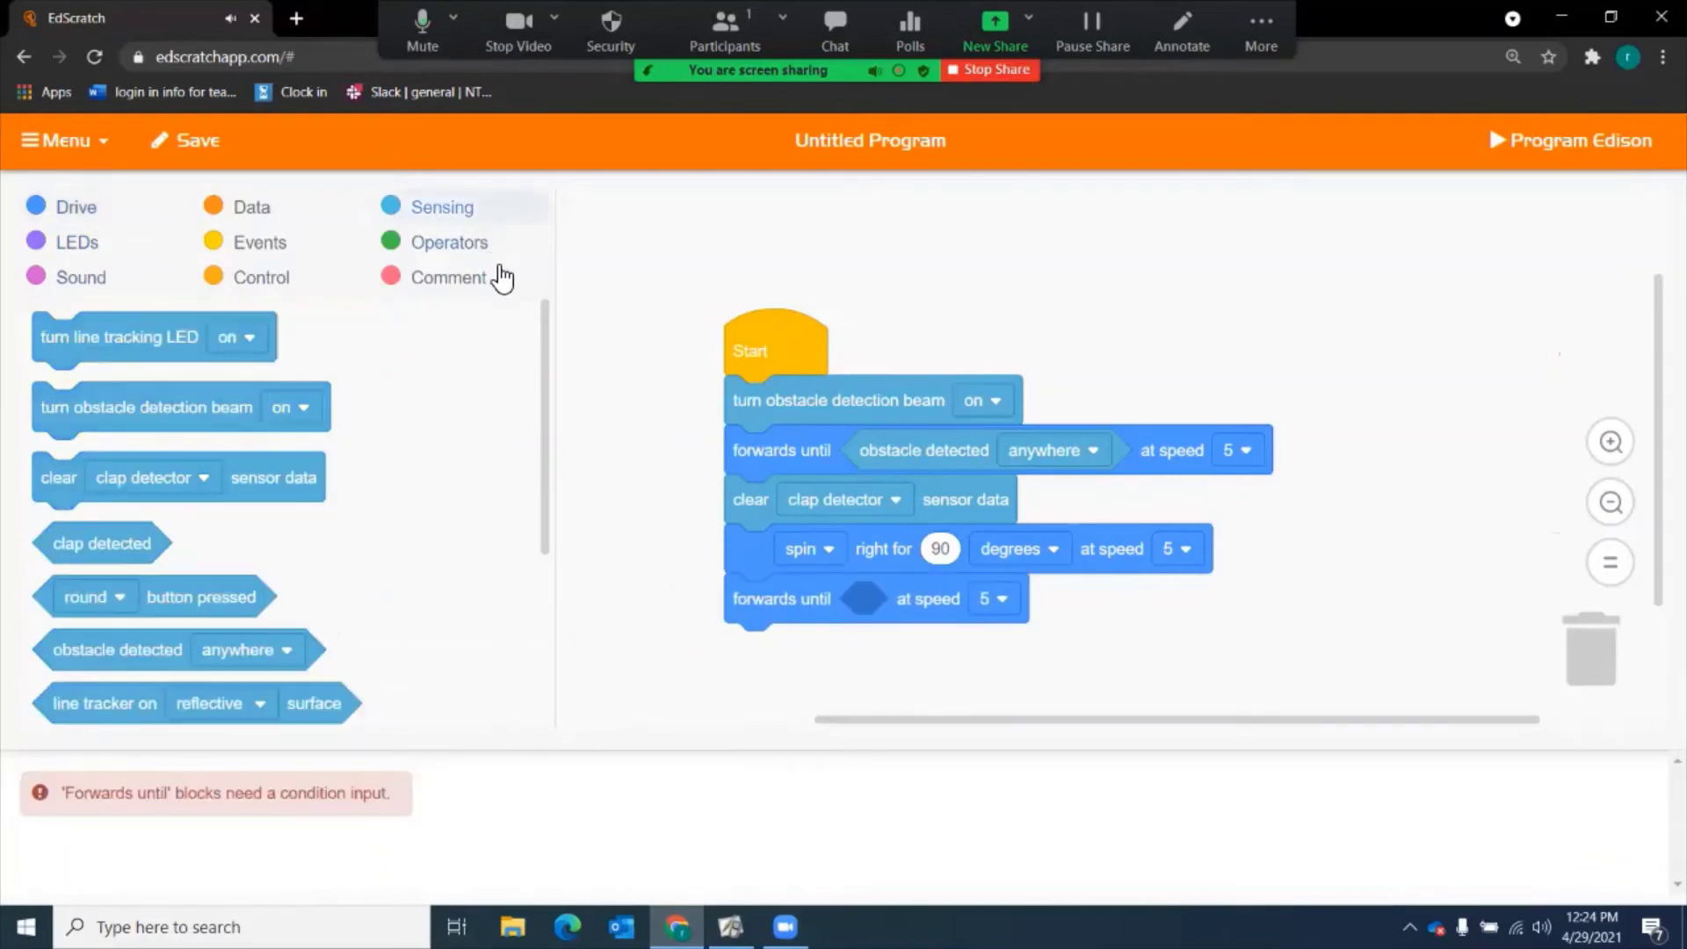
pyautogui.moveTo(79, 650); pyautogui.dragTo(883, 599)
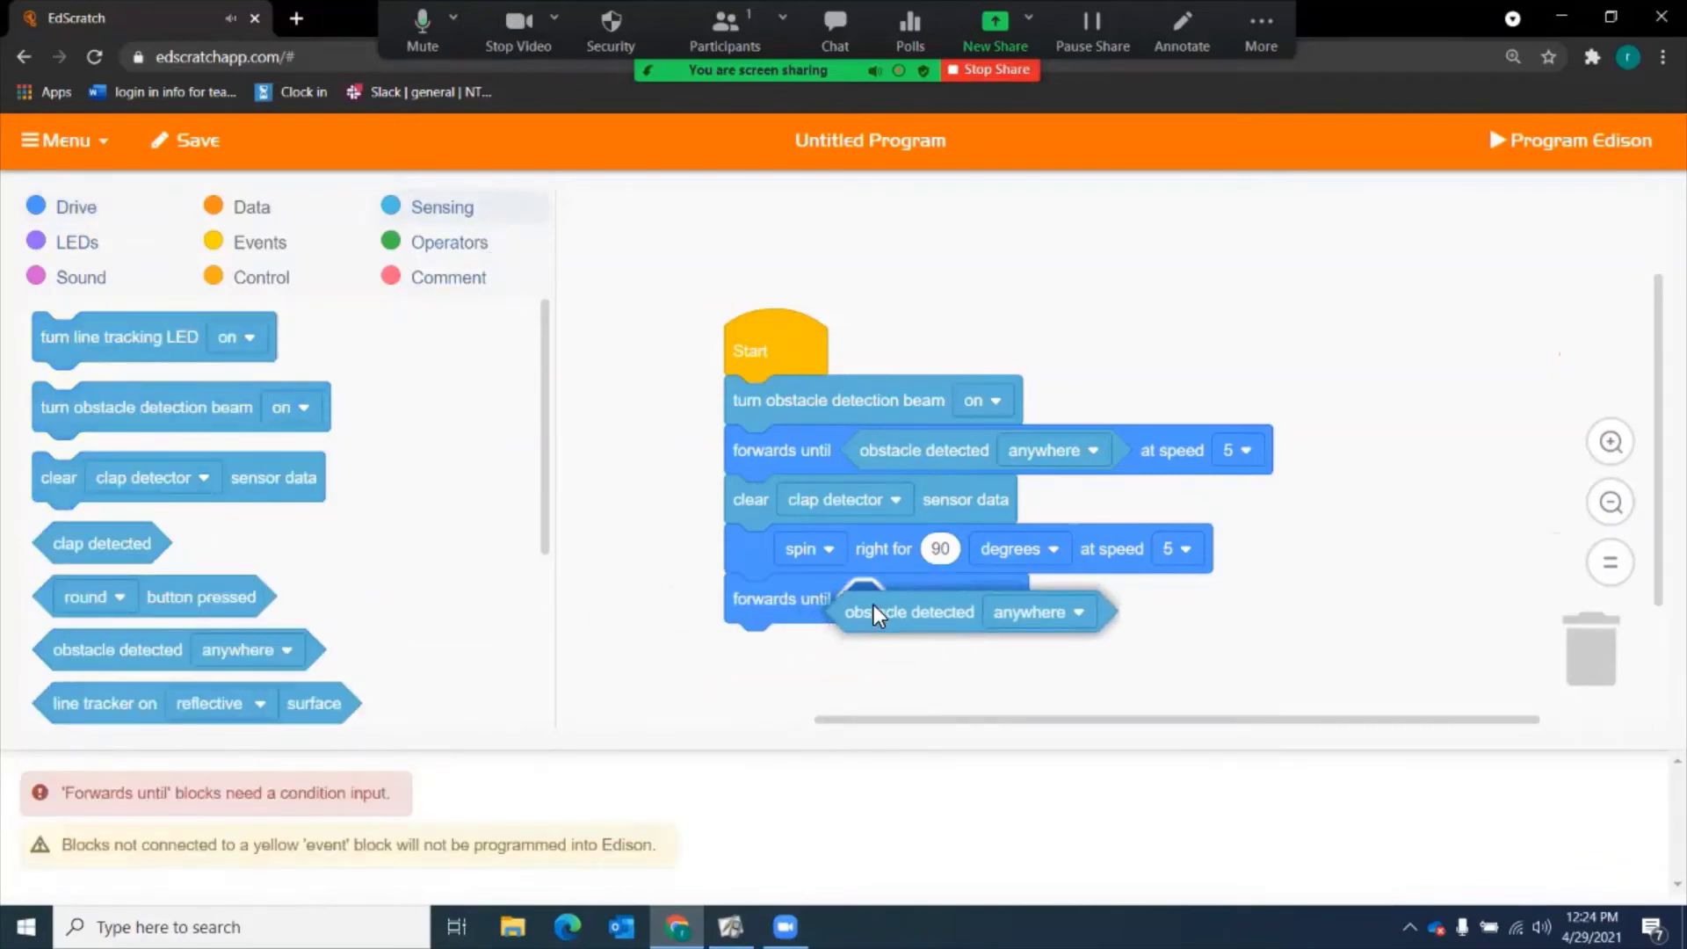
pyautogui.scroll(-2, 999, 475)
pyautogui.scroll(2, 999, 475)
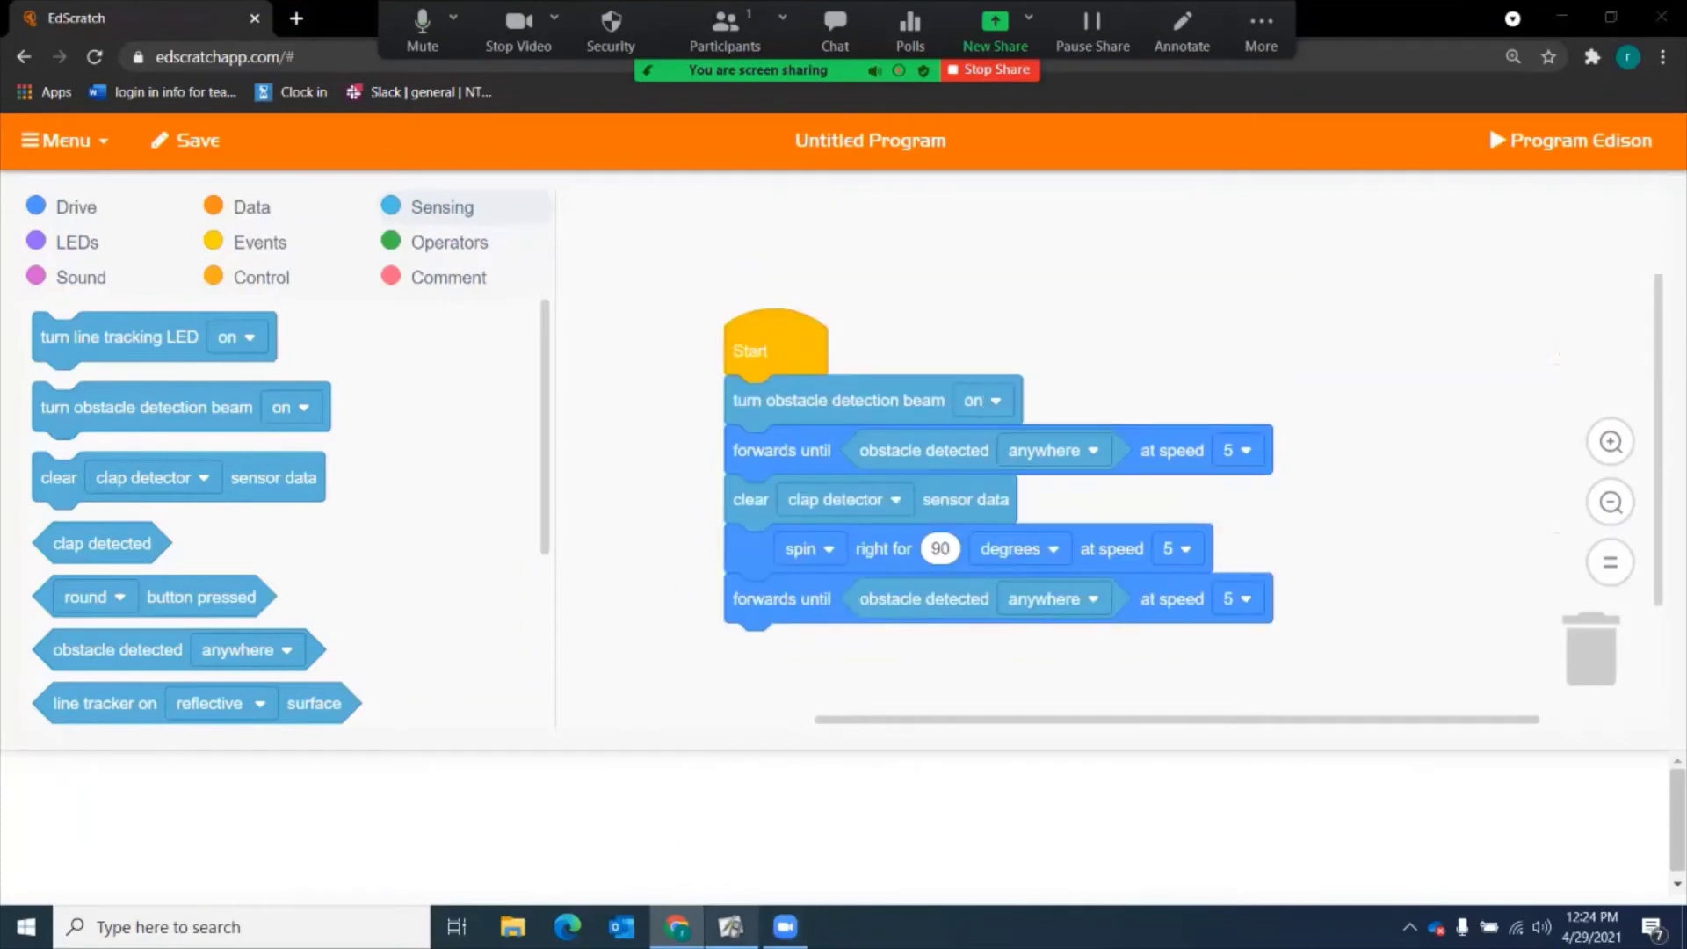
pyautogui.click(731, 927)
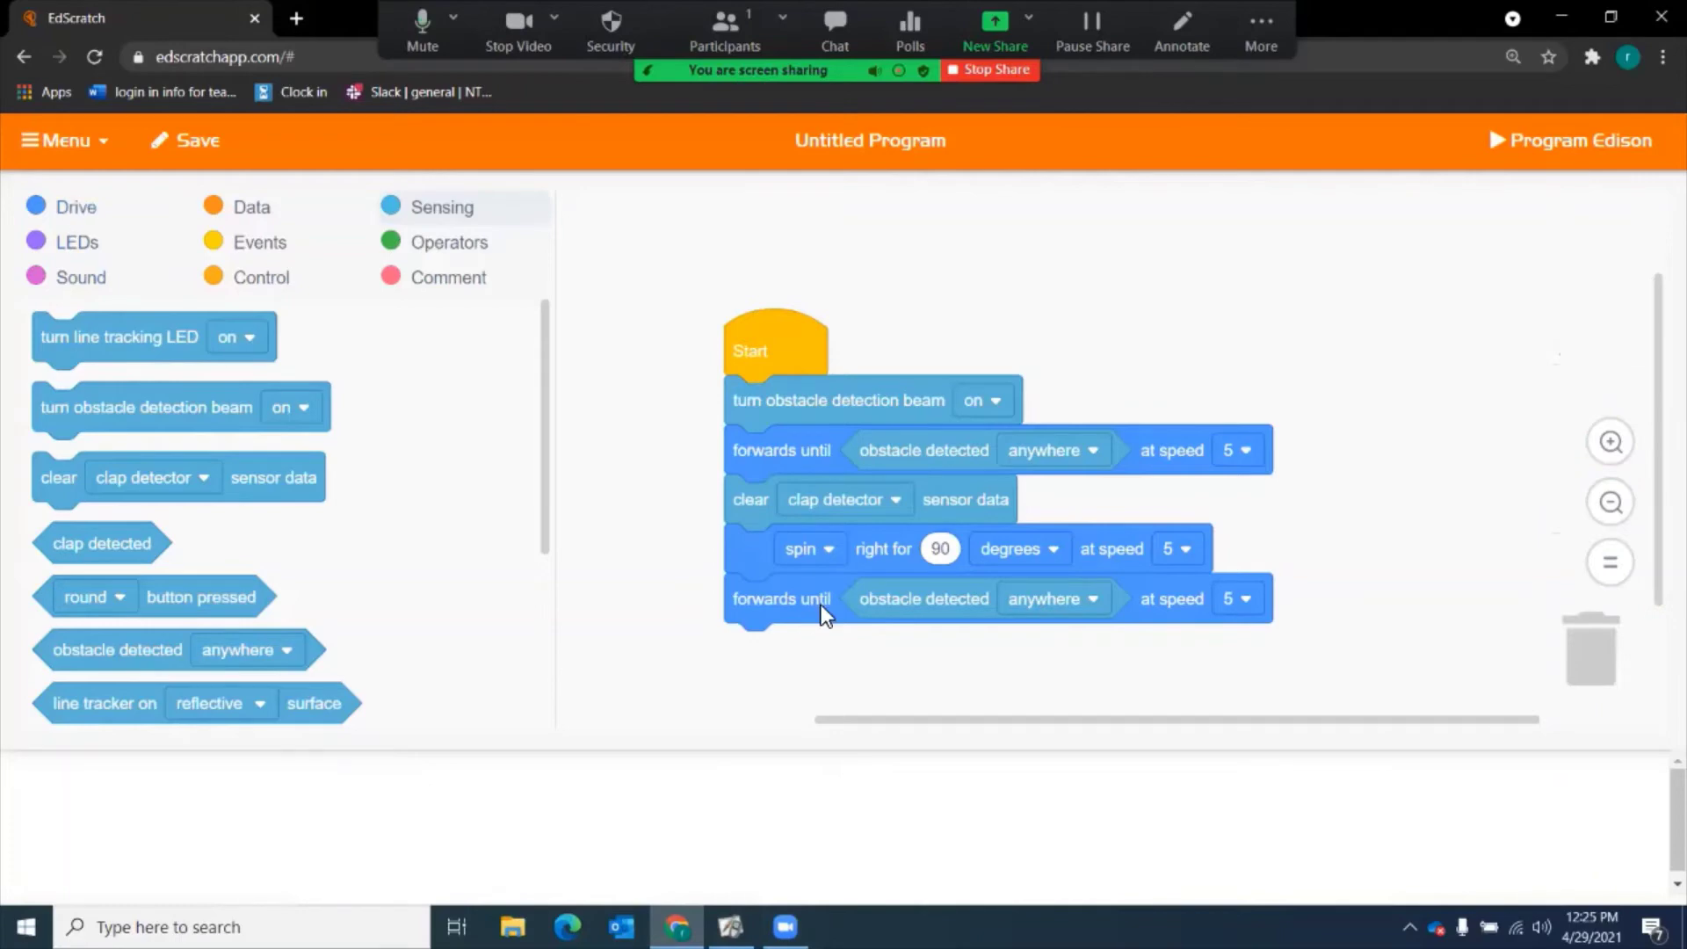
# Step: Add another obstacle-anywhere drive, a left spin, and two more clear sensor data steps
pyautogui.click(75, 207)
pyautogui.moveTo(71, 518); pyautogui.dragTo(762, 686)
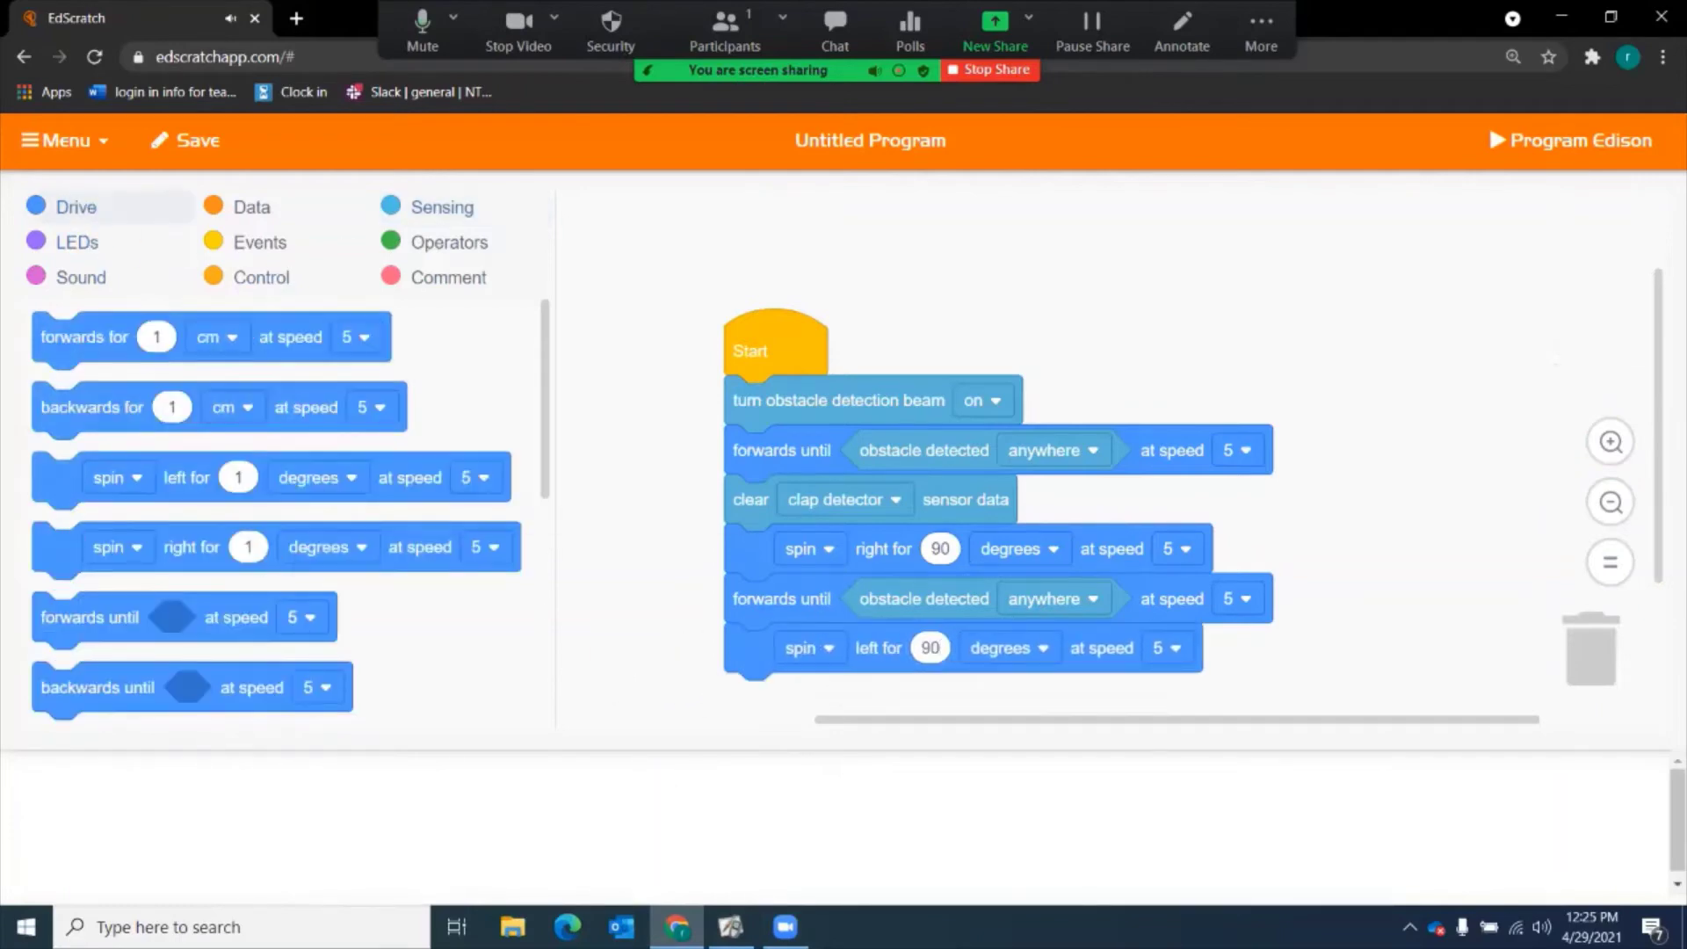
pyautogui.scroll(-3, 999, 435)
pyautogui.moveTo(46, 611); pyautogui.dragTo(737, 472)
pyautogui.click(442, 207)
pyautogui.moveTo(66, 650); pyautogui.dragTo(874, 496)
pyautogui.click(75, 207)
pyautogui.moveTo(67, 492); pyautogui.dragTo(762, 527)
pyautogui.click(929, 525)
pyautogui.write('90')
pyautogui.click(441, 208)
pyautogui.moveTo(58, 479); pyautogui.dragTo(753, 429)
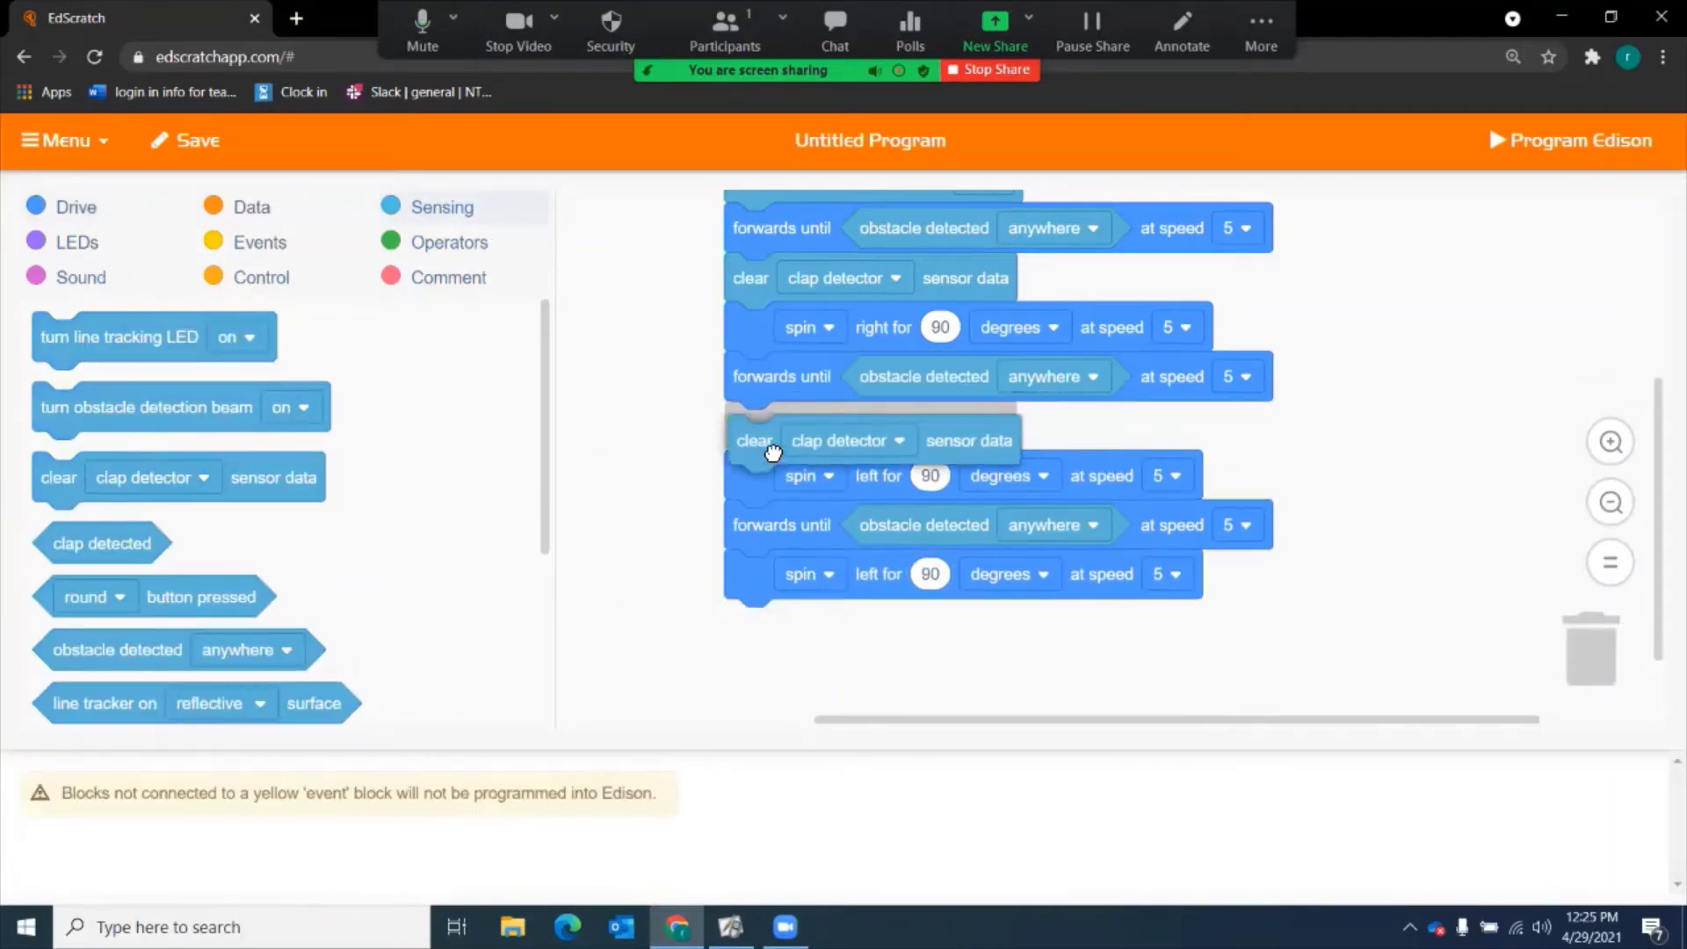
pyautogui.moveTo(67, 483); pyautogui.dragTo(757, 579)
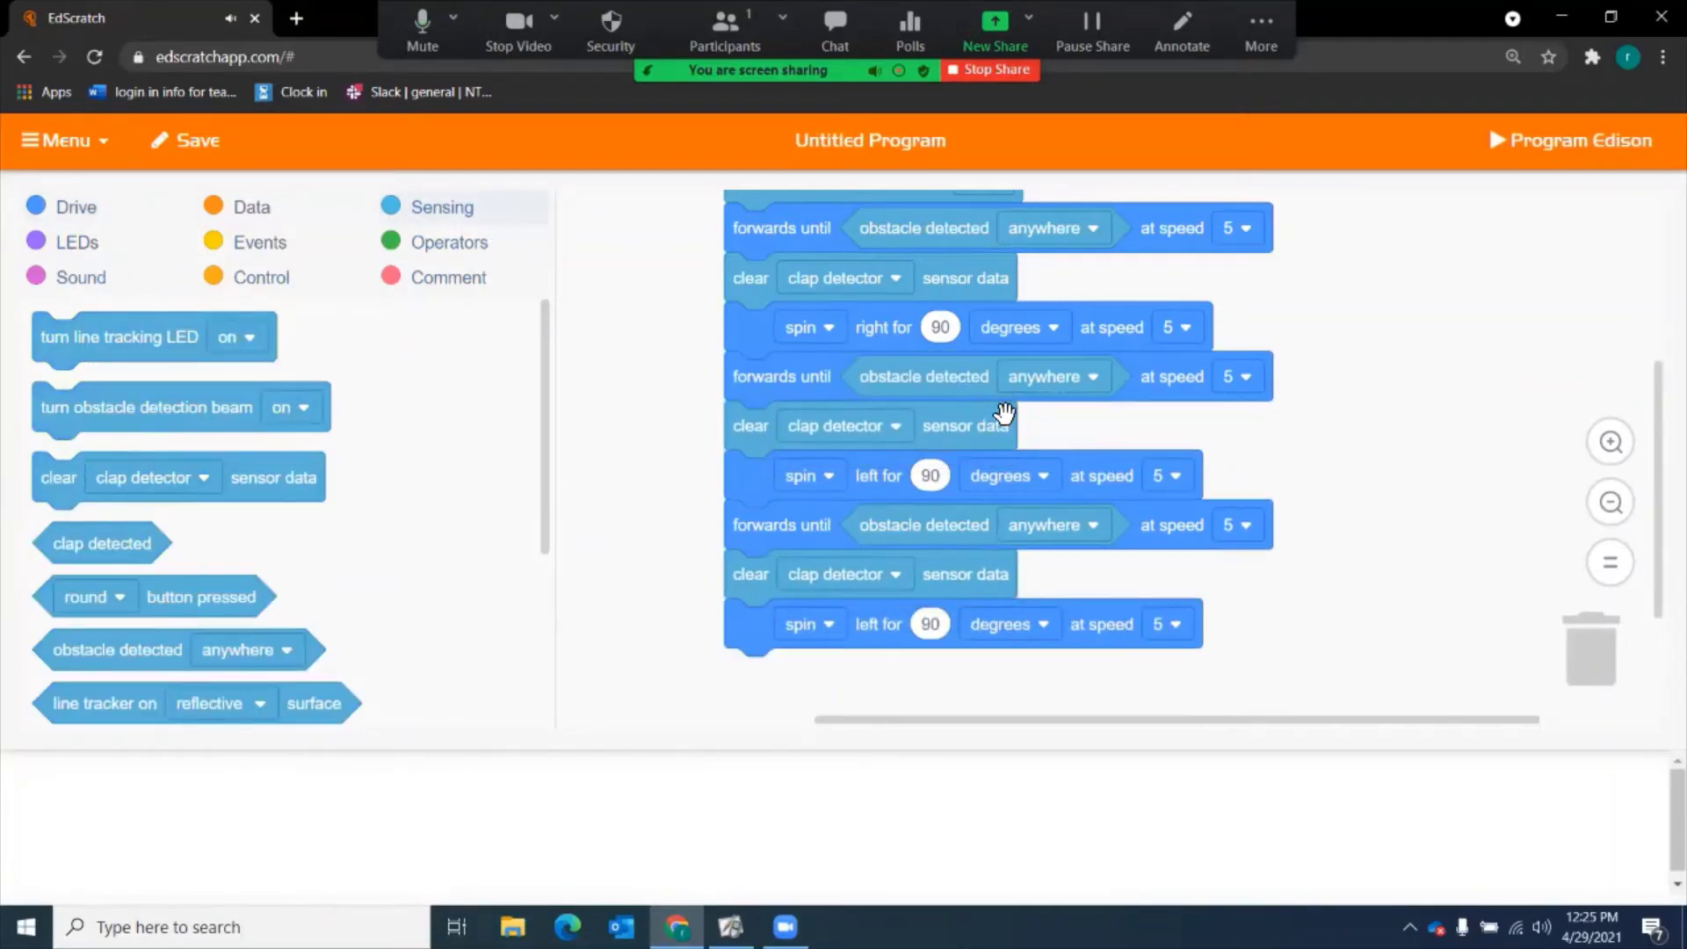
# Step: Switch all three clear sensor data blocks from clap detector to obstacle detector
pyautogui.click(874, 281)
pyautogui.click(832, 406)
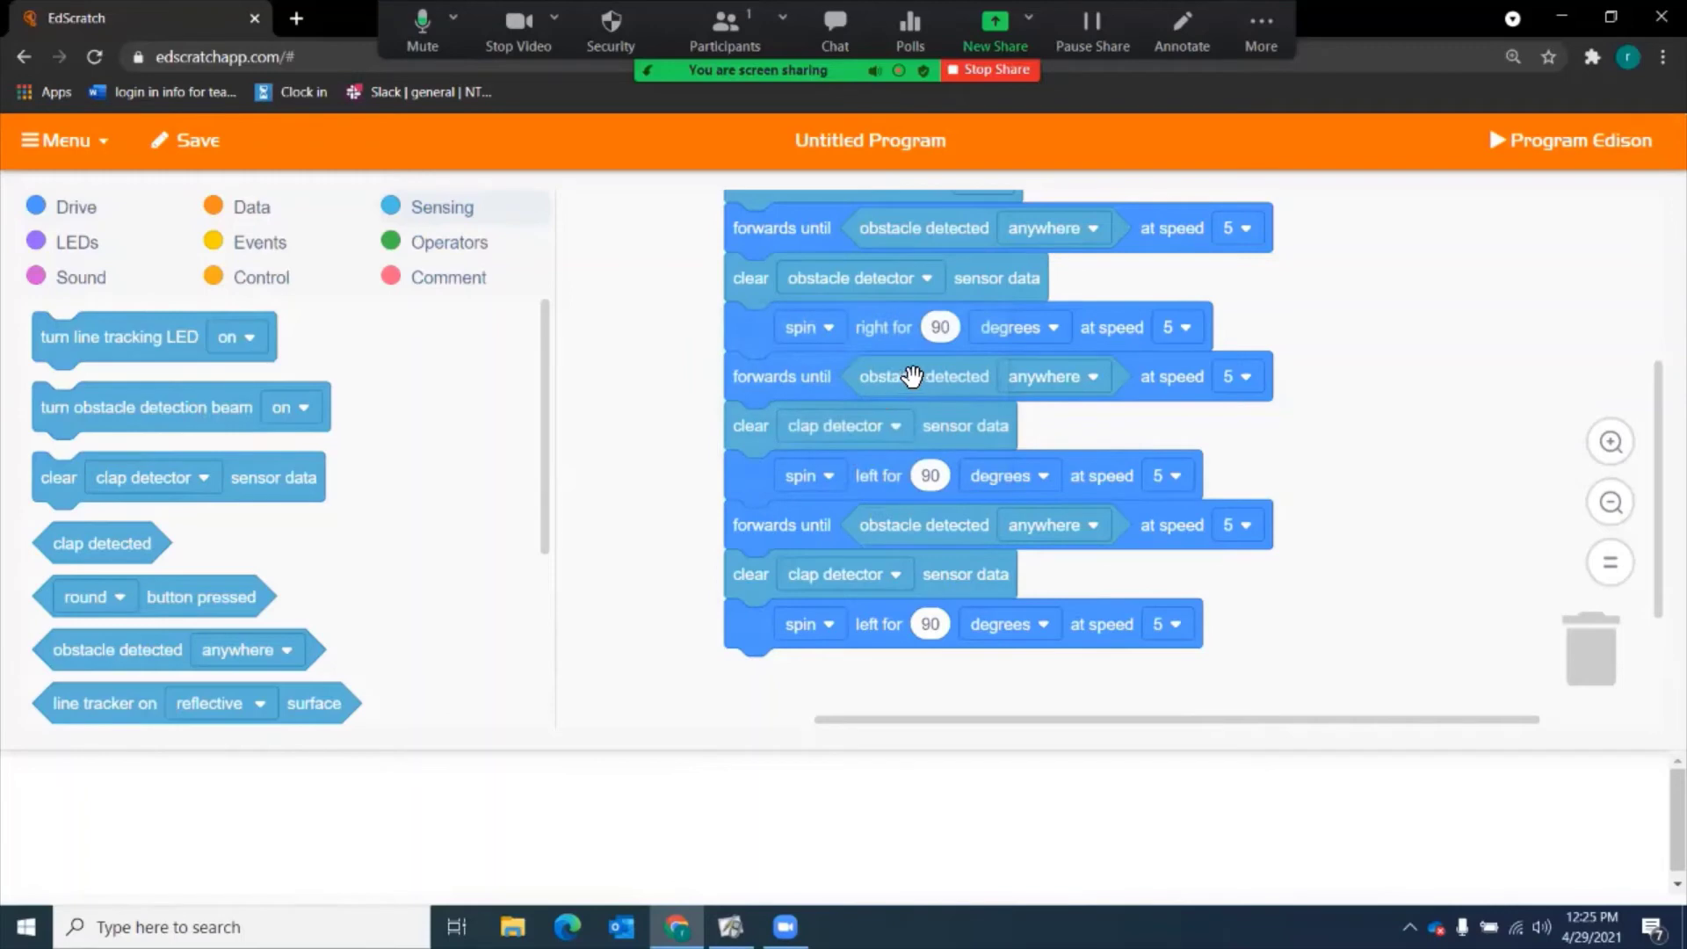
pyautogui.click(857, 434)
pyautogui.click(873, 557)
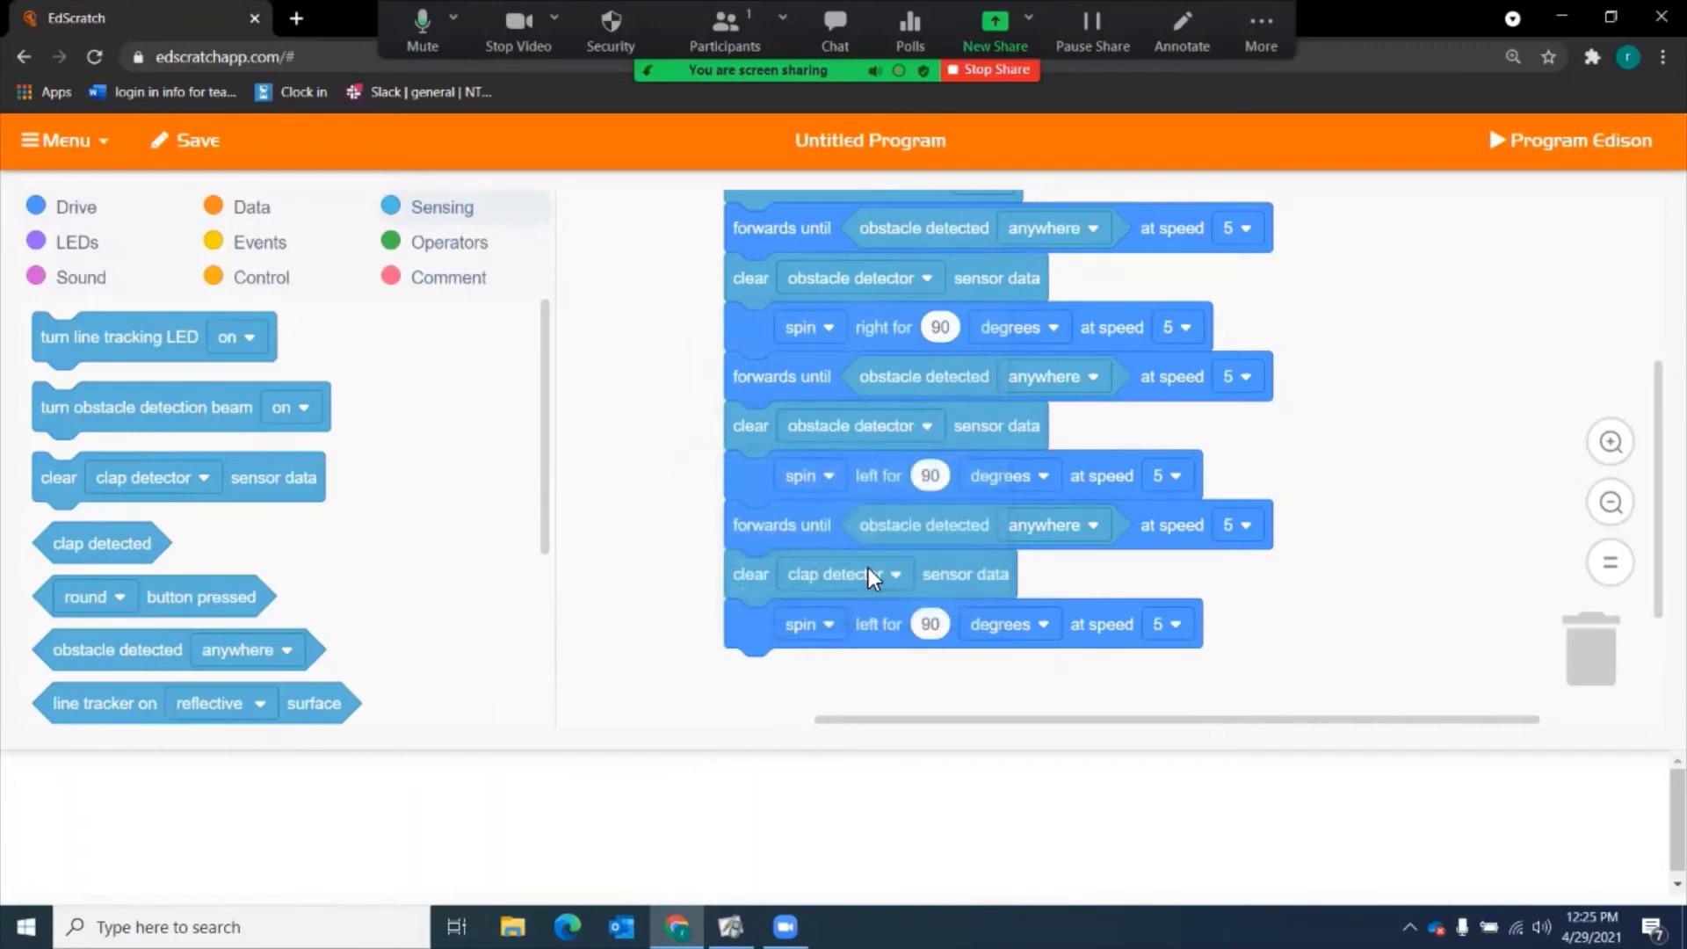
pyautogui.click(866, 575)
pyautogui.click(863, 450)
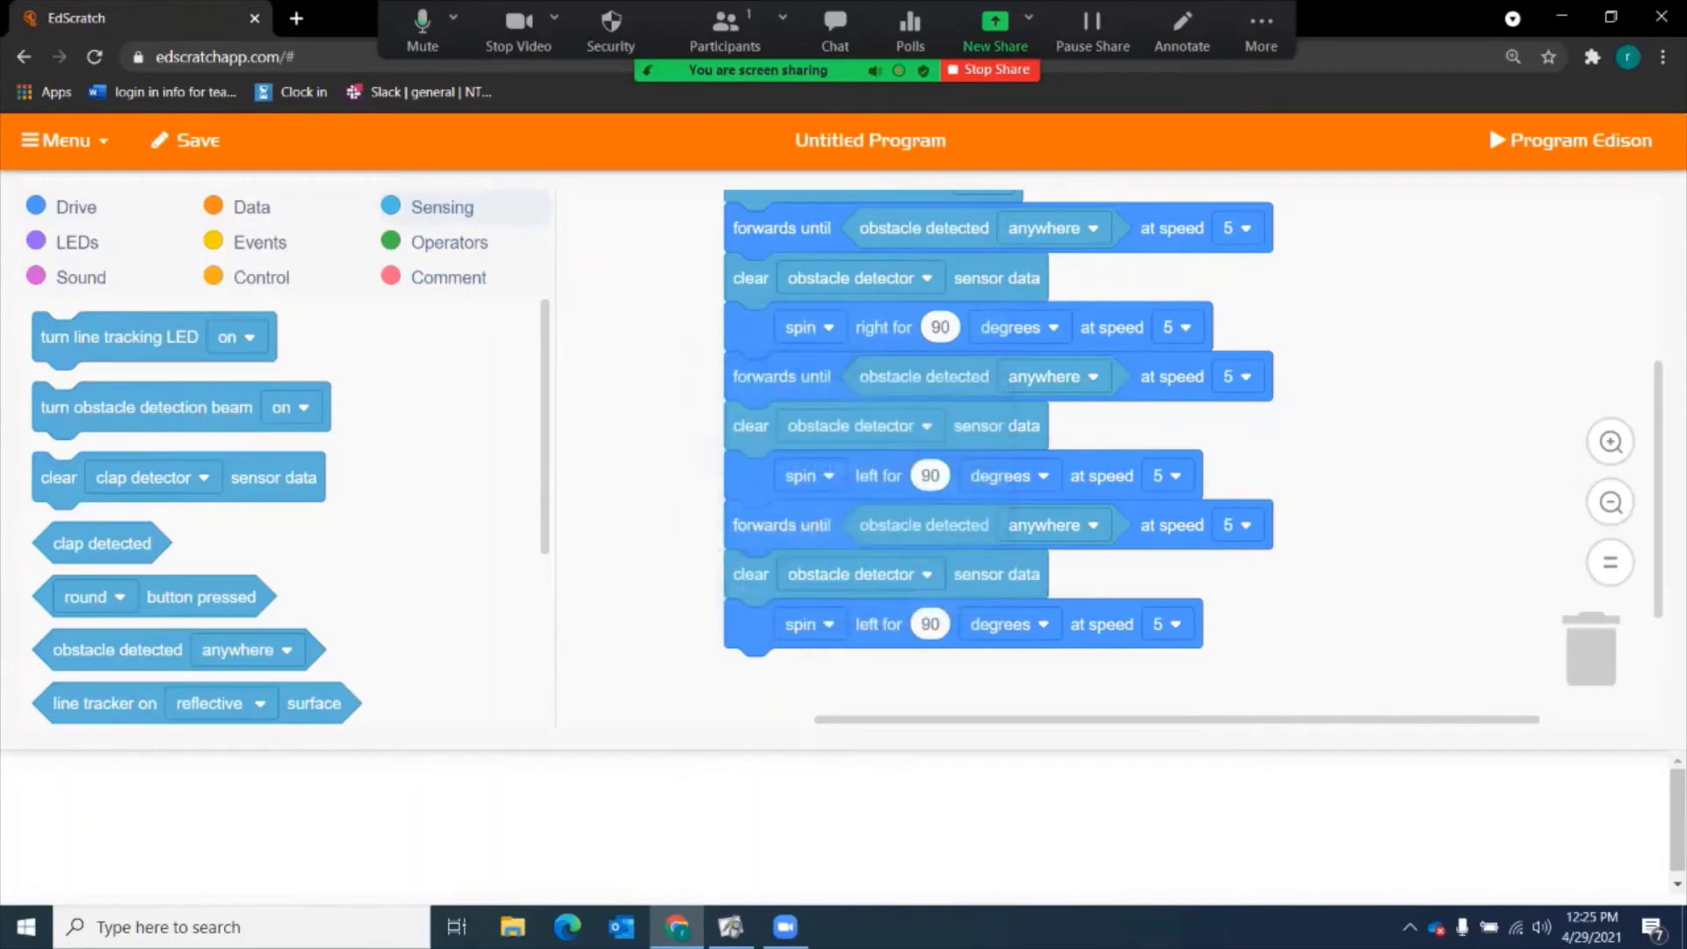
pyautogui.scroll(2, 998, 462)
pyautogui.scroll(-2, 985, 517)
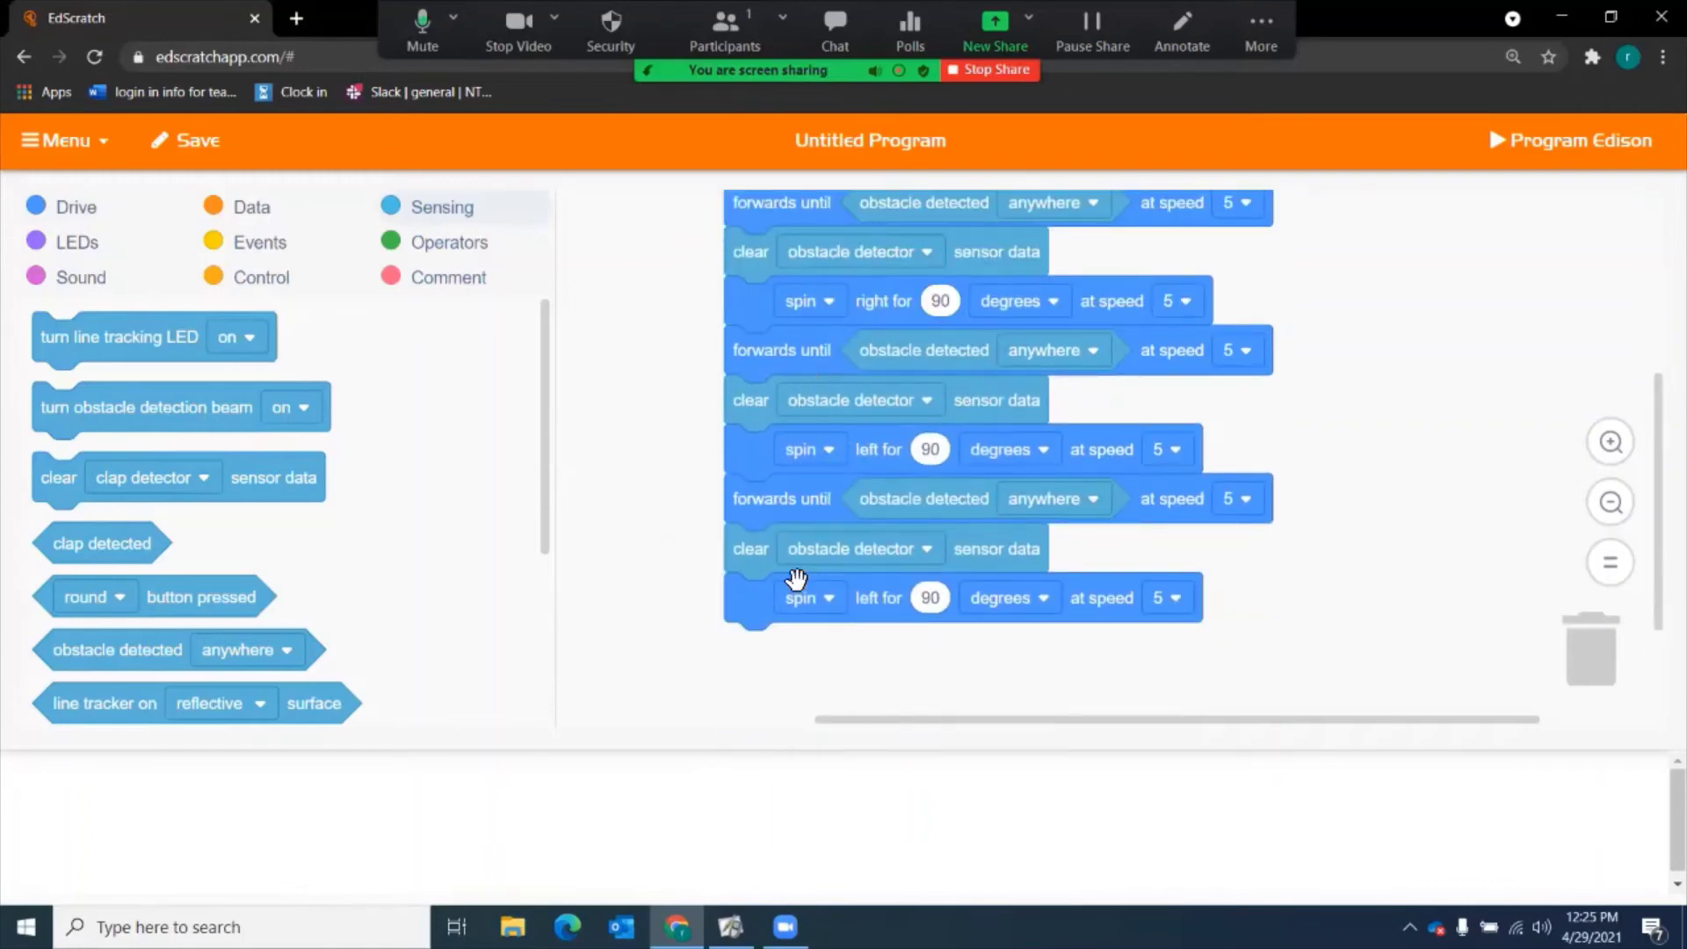
pyautogui.click(785, 927)
# Step: Draw the green route from the first arrow's tip right and up to the long red bar
pyautogui.click(730, 927)
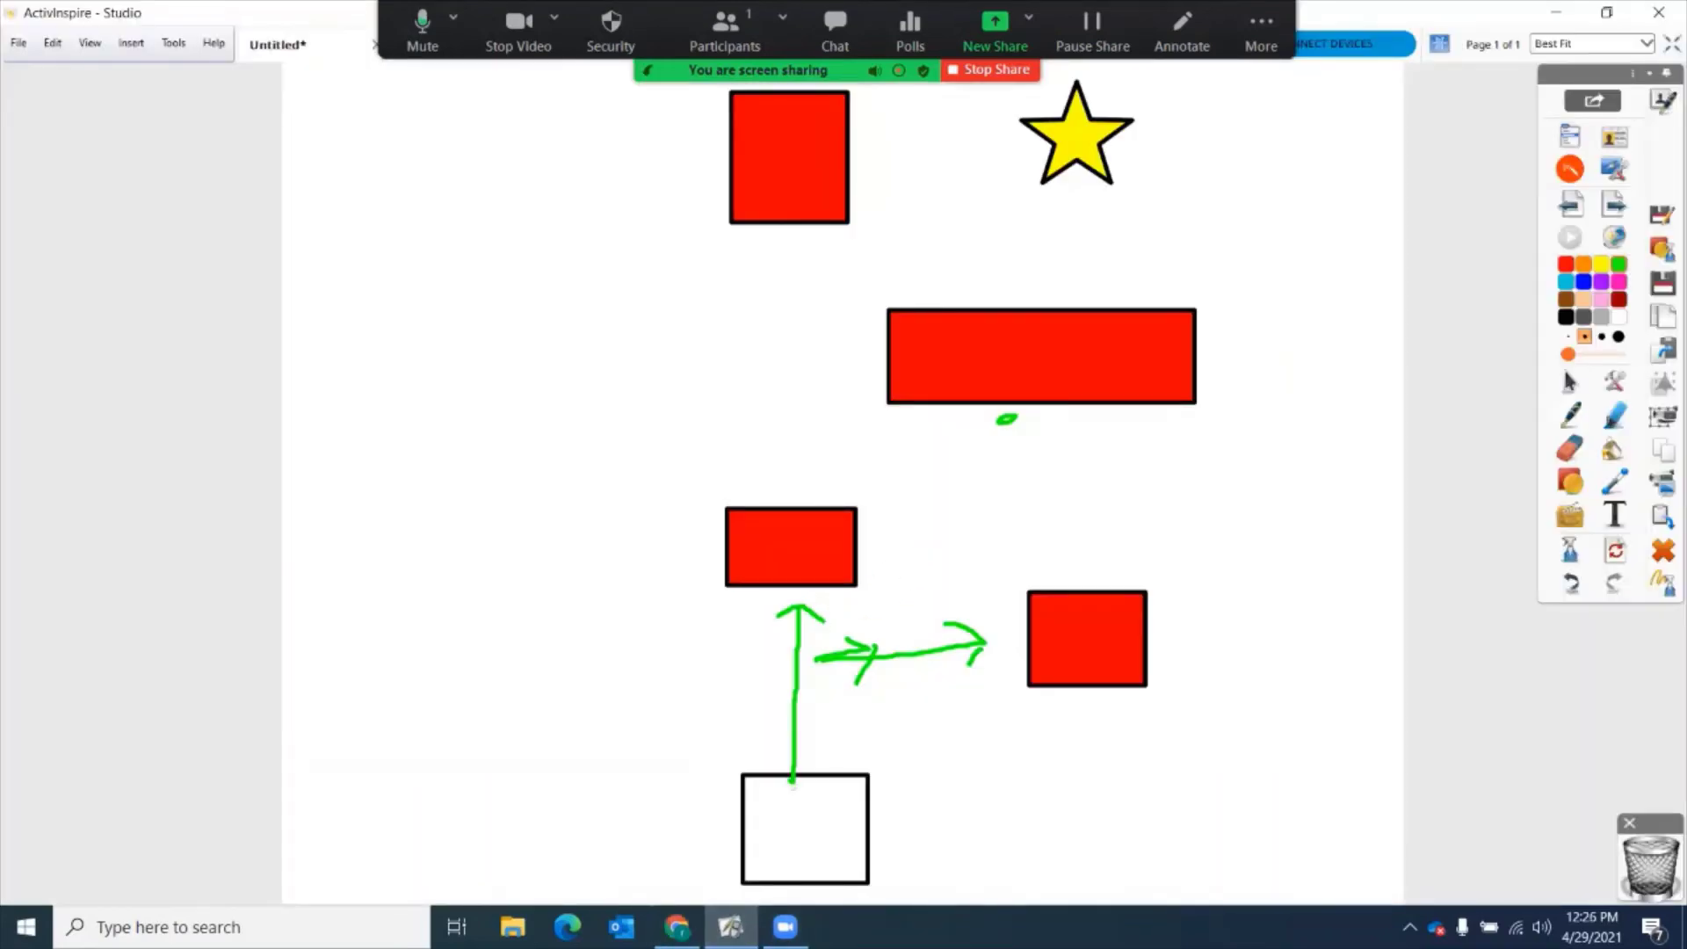
pyautogui.moveTo(793, 789)
pyautogui.mouseDown()
pyautogui.moveTo(793, 604)
pyautogui.moveTo(1029, 596)
pyautogui.moveTo(969, 425)
pyautogui.moveTo(949, 428)
pyautogui.moveTo(978, 417)
pyautogui.mouseUp()
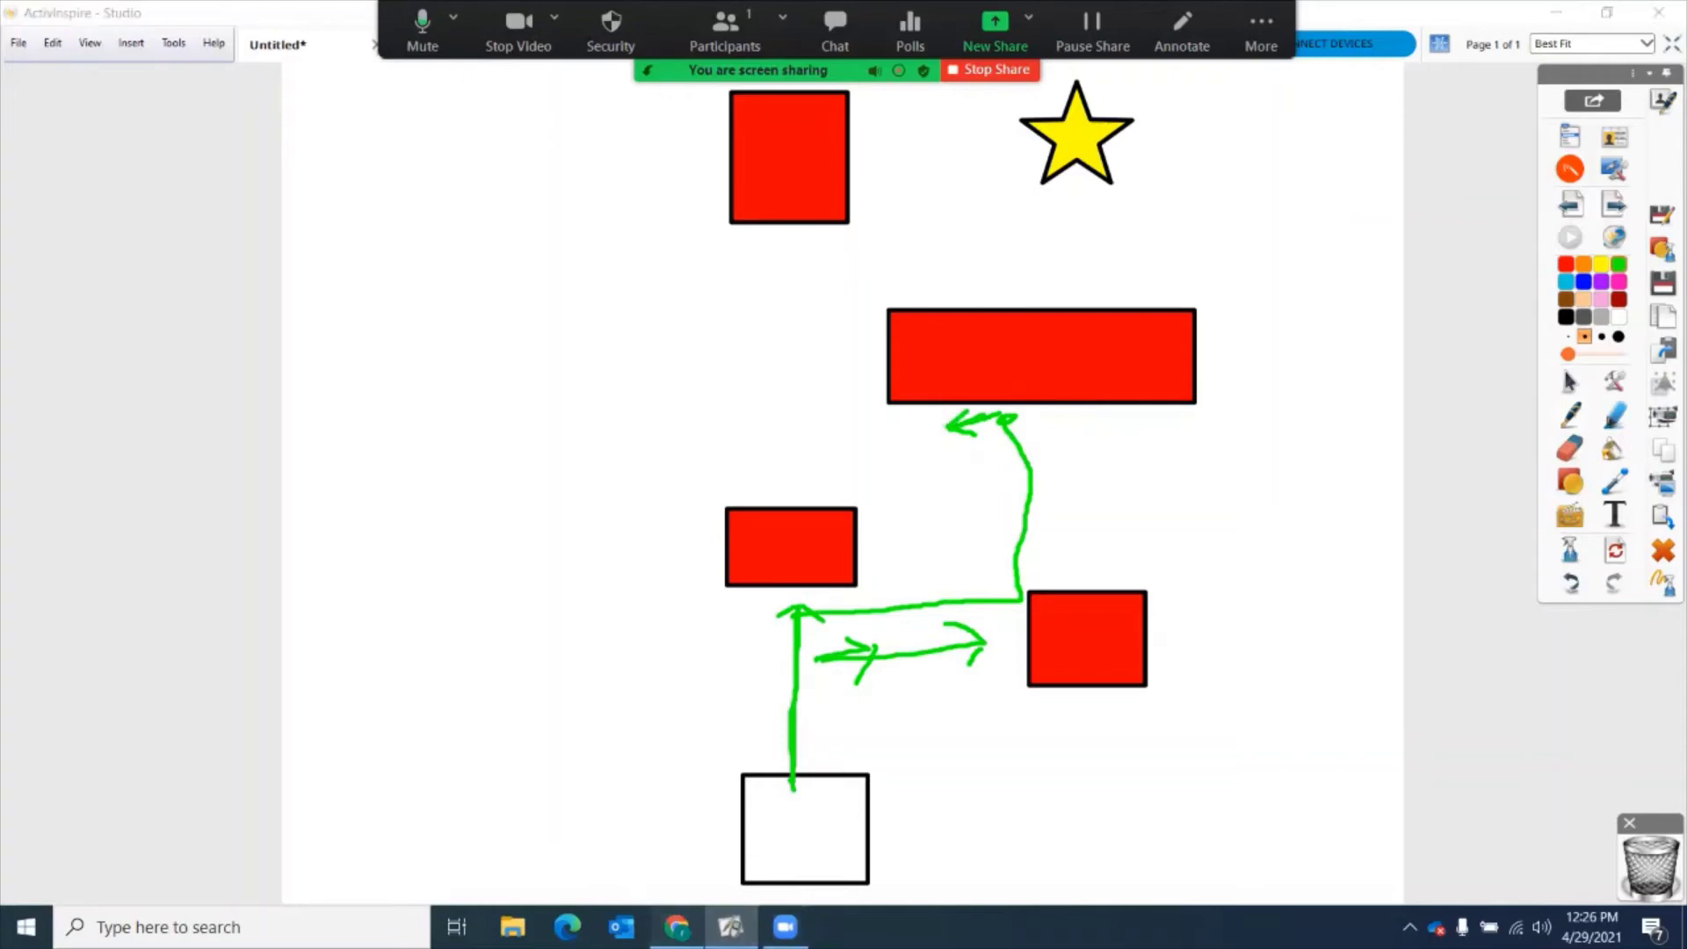
pyautogui.click(677, 927)
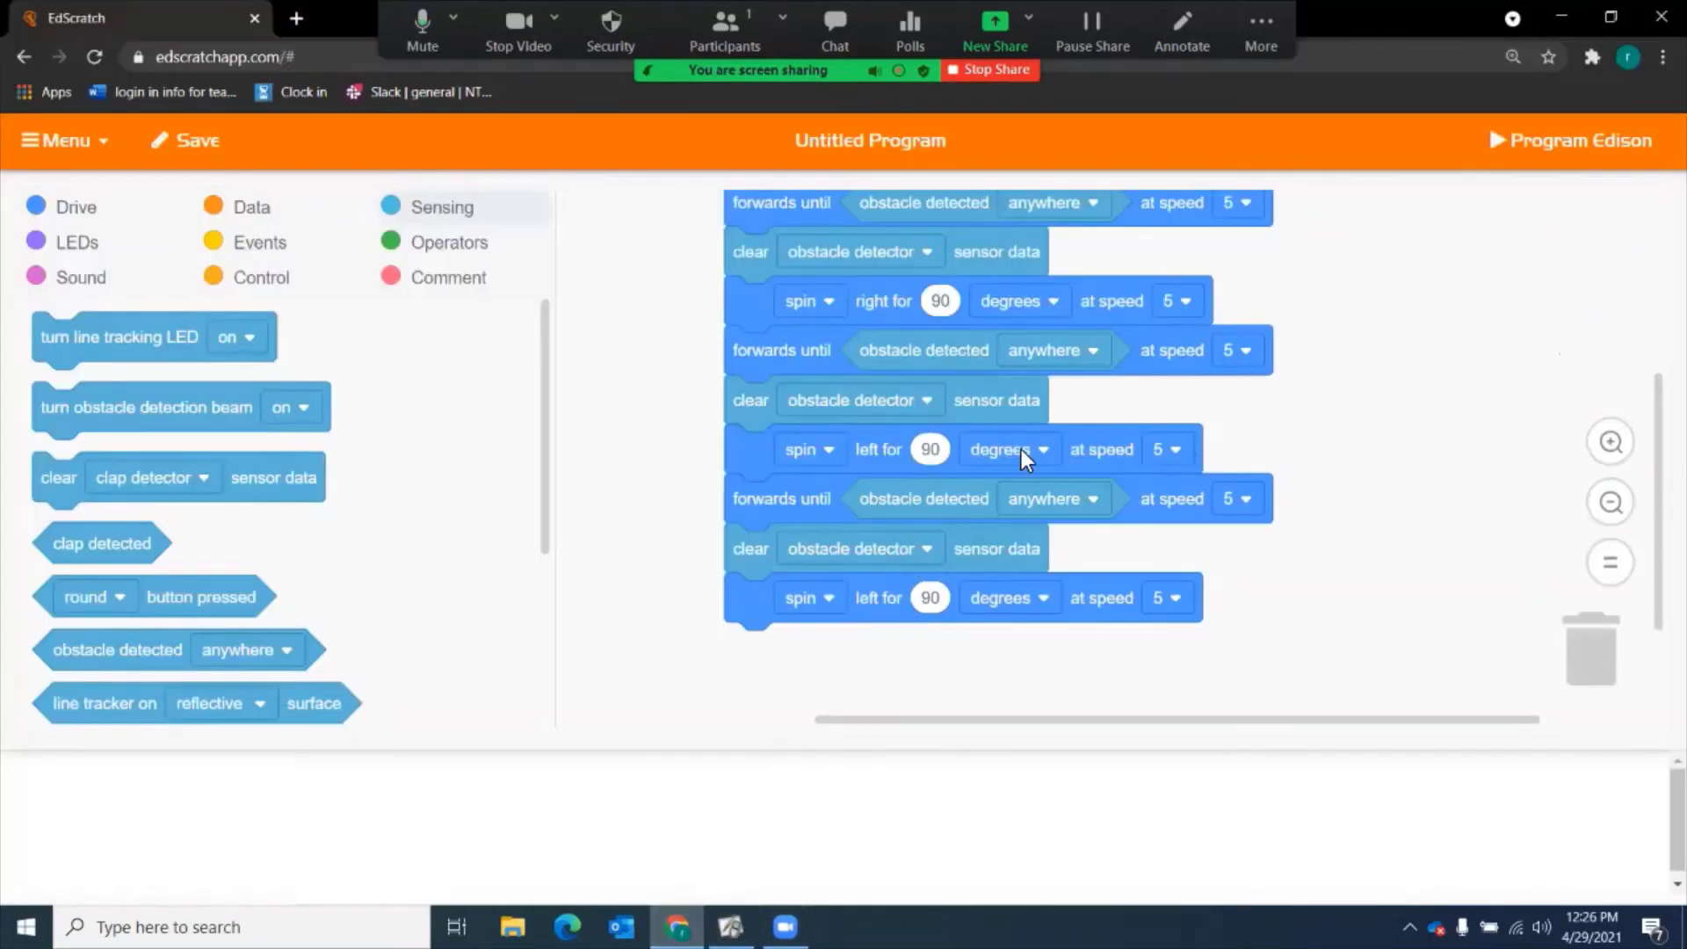
pyautogui.scroll(-3, 1054, 535)
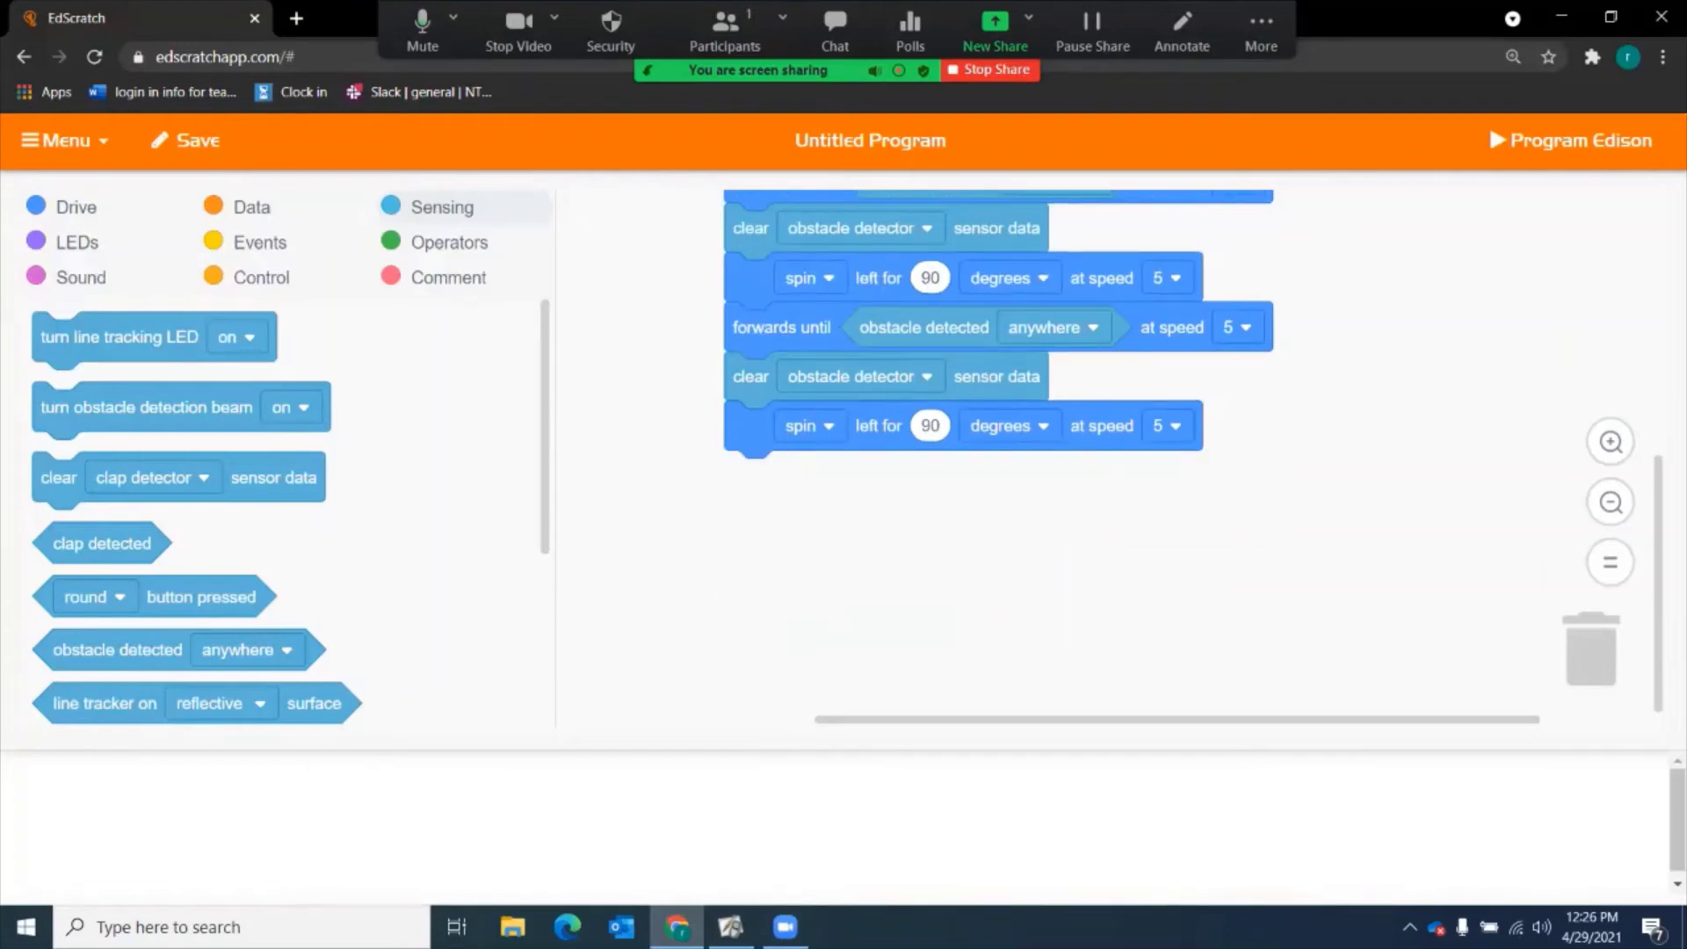
# Step: Bring the ActivInspire obstacle map with the red bars and star back up
pyautogui.click(730, 927)
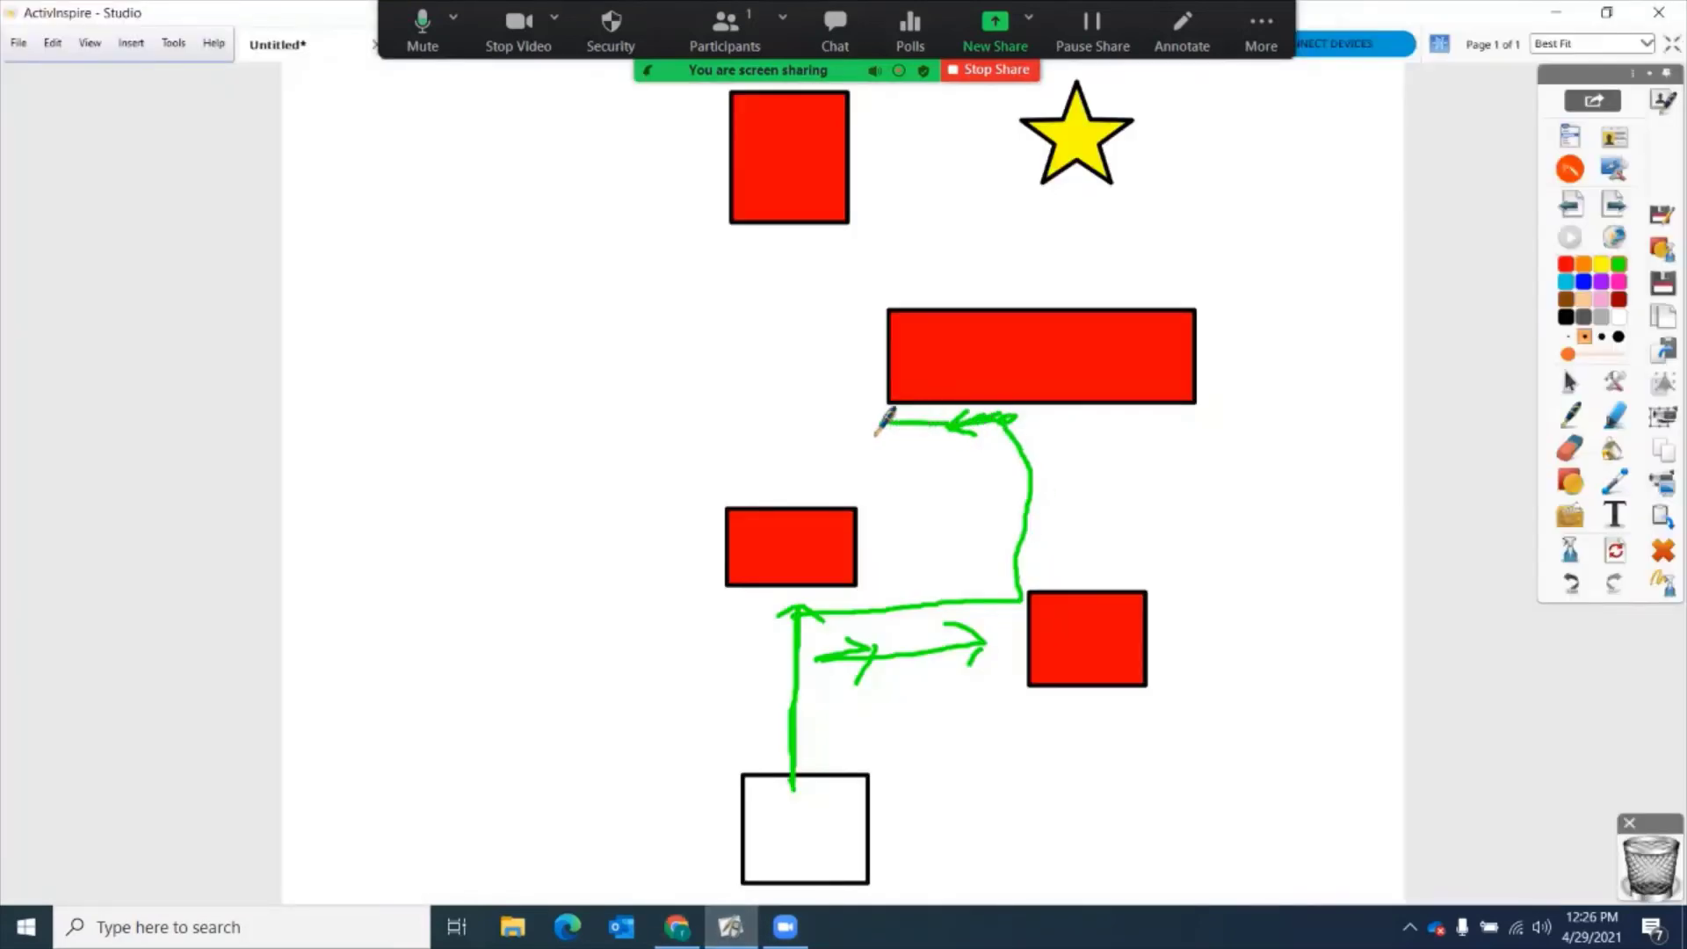
# Step: Draw the leftward green leg under the long bar and an arrow to the small rectangle's edge
pyautogui.moveTo(952, 423)
pyautogui.mouseDown()
pyautogui.moveTo(779, 420)
pyautogui.moveTo(817, 443)
pyautogui.moveTo(810, 403)
pyautogui.mouseUp()
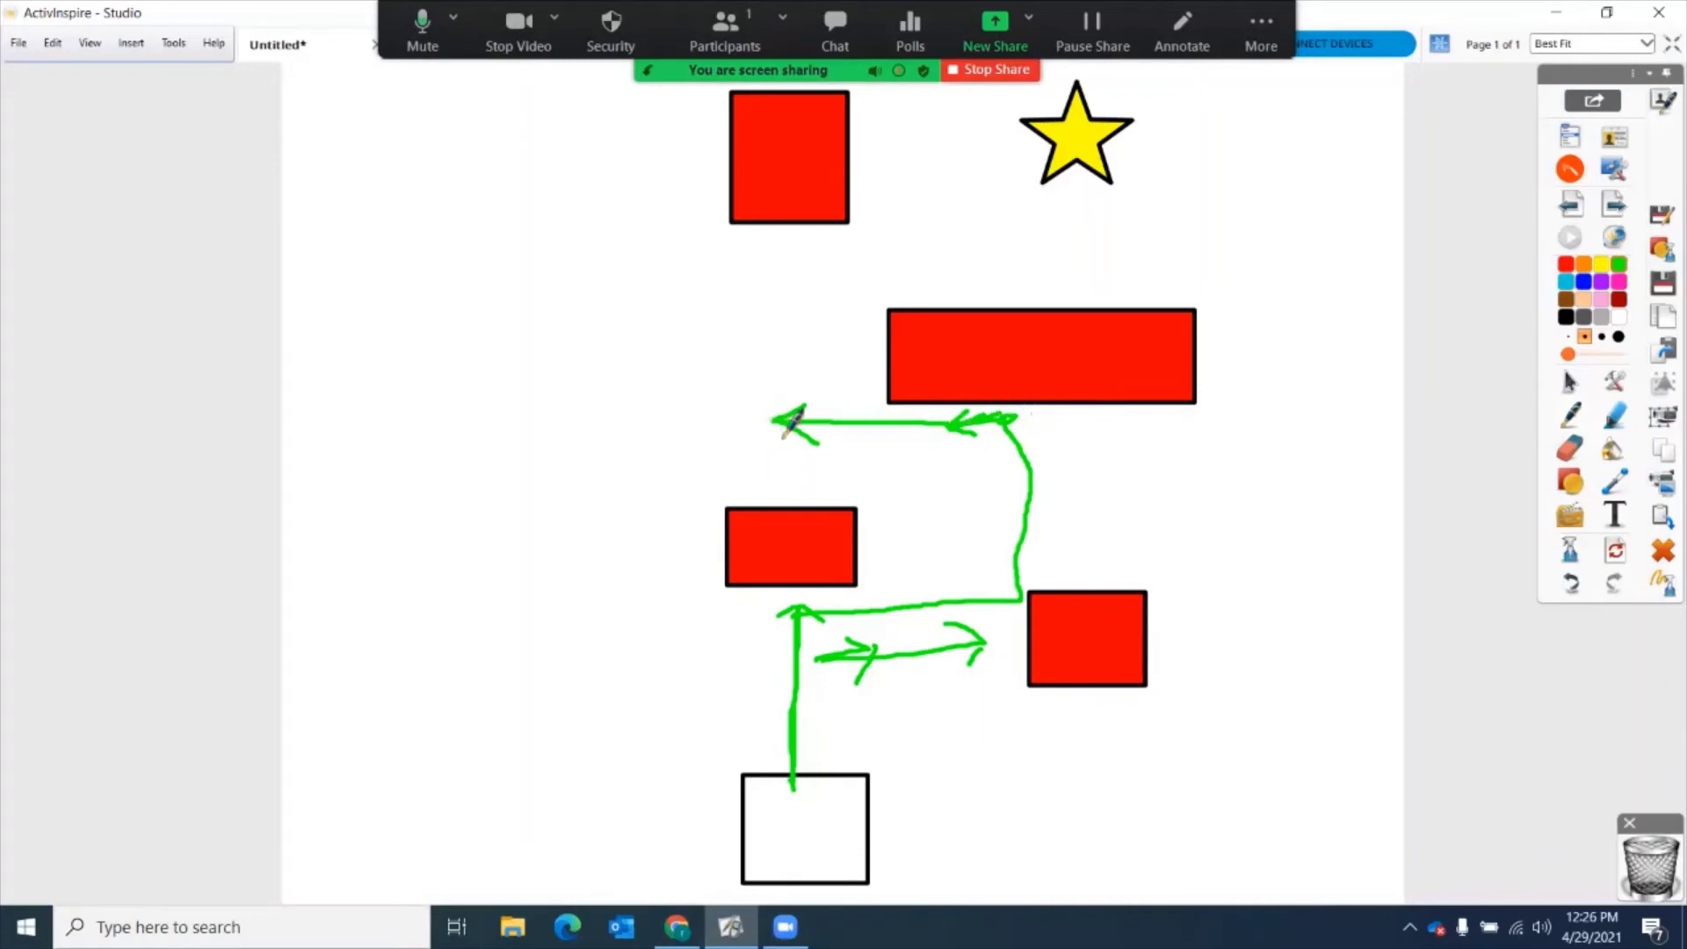
pyautogui.moveTo(815, 399); pyautogui.dragTo(811, 448)
pyautogui.moveTo(730, 514); pyautogui.dragTo(728, 578)
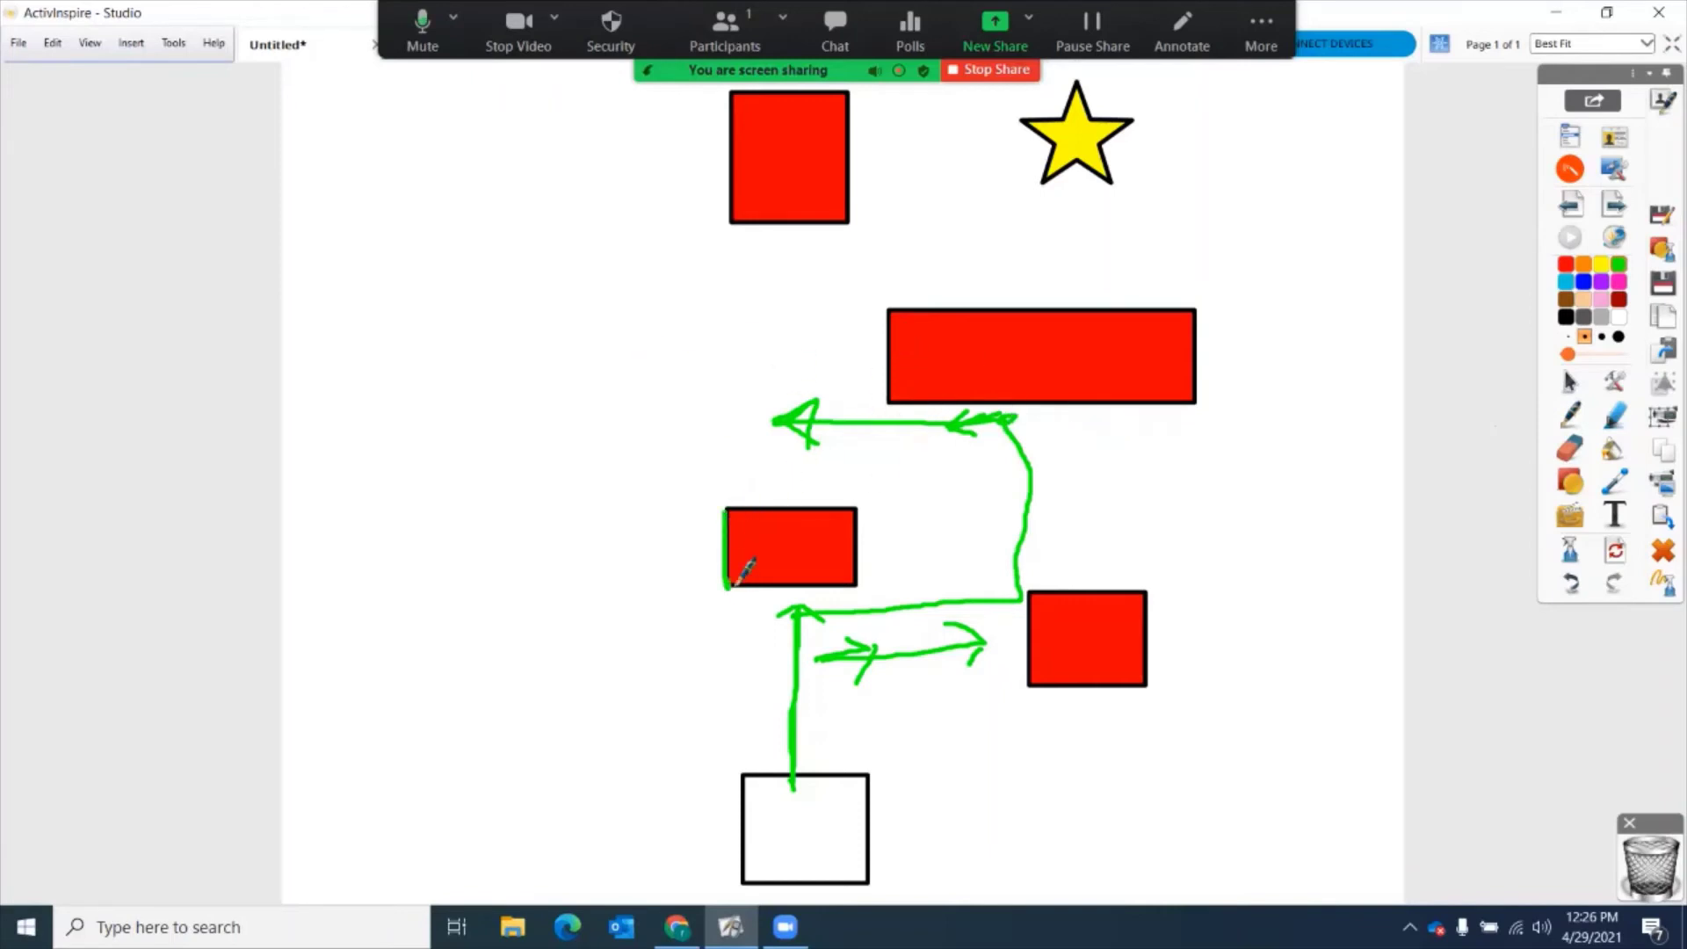
pyautogui.moveTo(618, 584)
pyautogui.mouseDown()
pyautogui.moveTo(688, 548)
pyautogui.moveTo(697, 575)
pyautogui.mouseUp()
# Step: Add green tick marks at the route's ends and arrowheads
pyautogui.moveTo(574, 582); pyautogui.dragTo(575, 607)
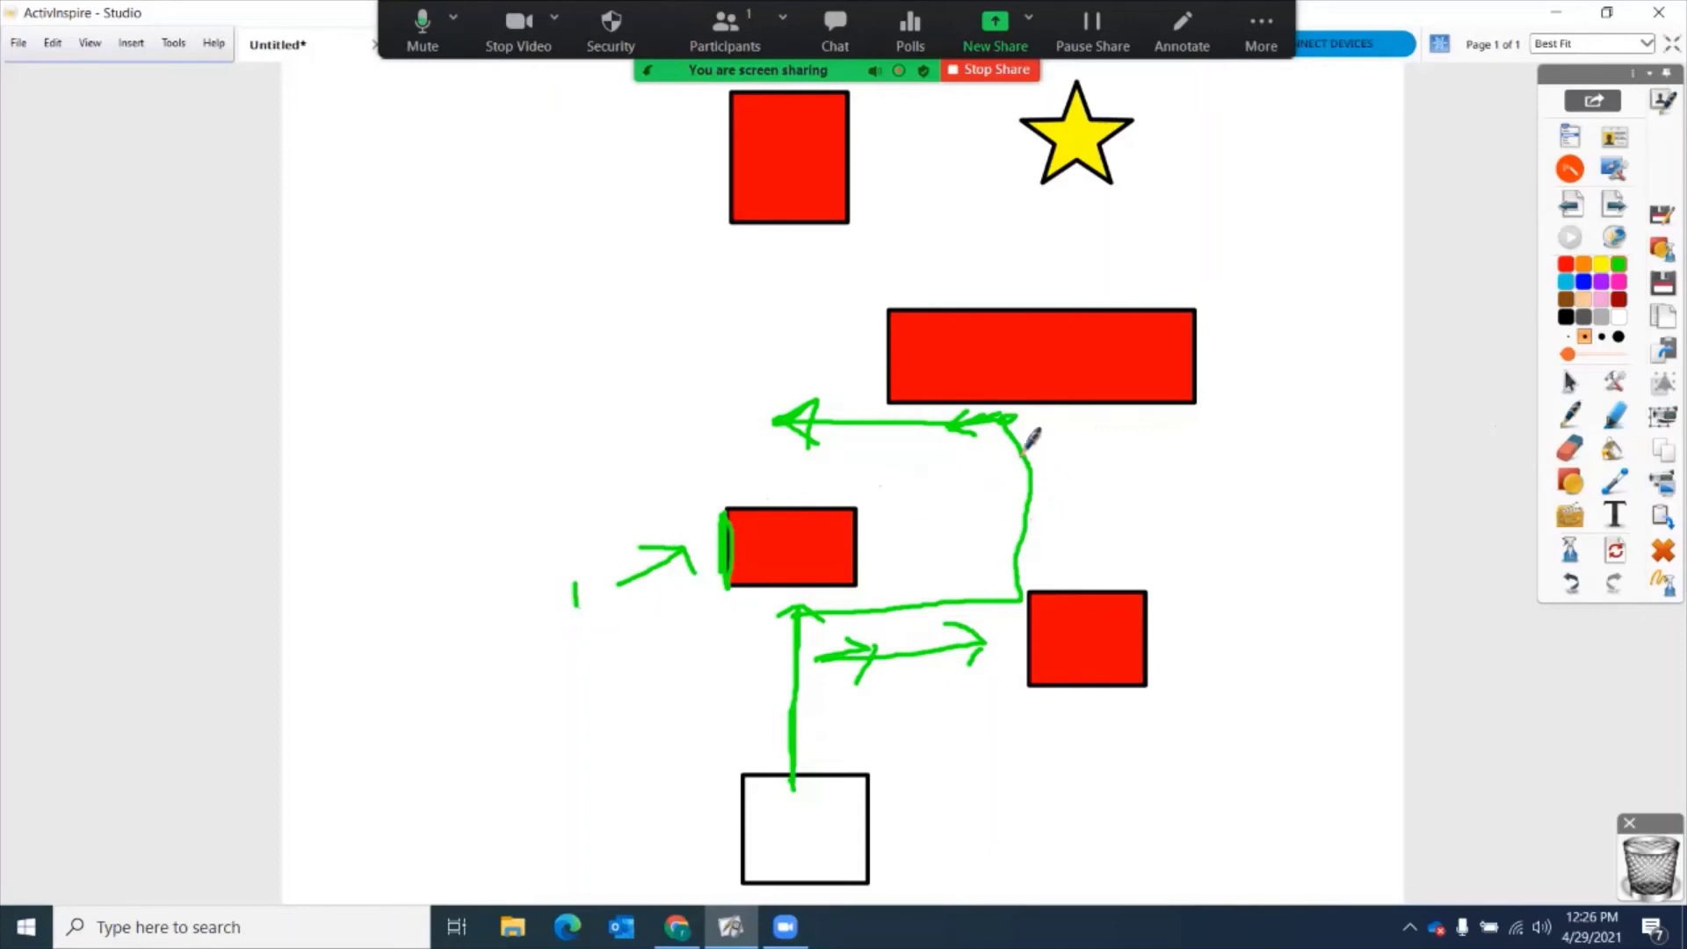
pyautogui.moveTo(1002, 409); pyautogui.dragTo(999, 455)
pyautogui.moveTo(782, 395)
pyautogui.mouseDown()
pyautogui.moveTo(782, 433)
pyautogui.moveTo(819, 404)
pyautogui.mouseUp()
pyautogui.moveTo(1002, 412); pyautogui.dragTo(1001, 451)
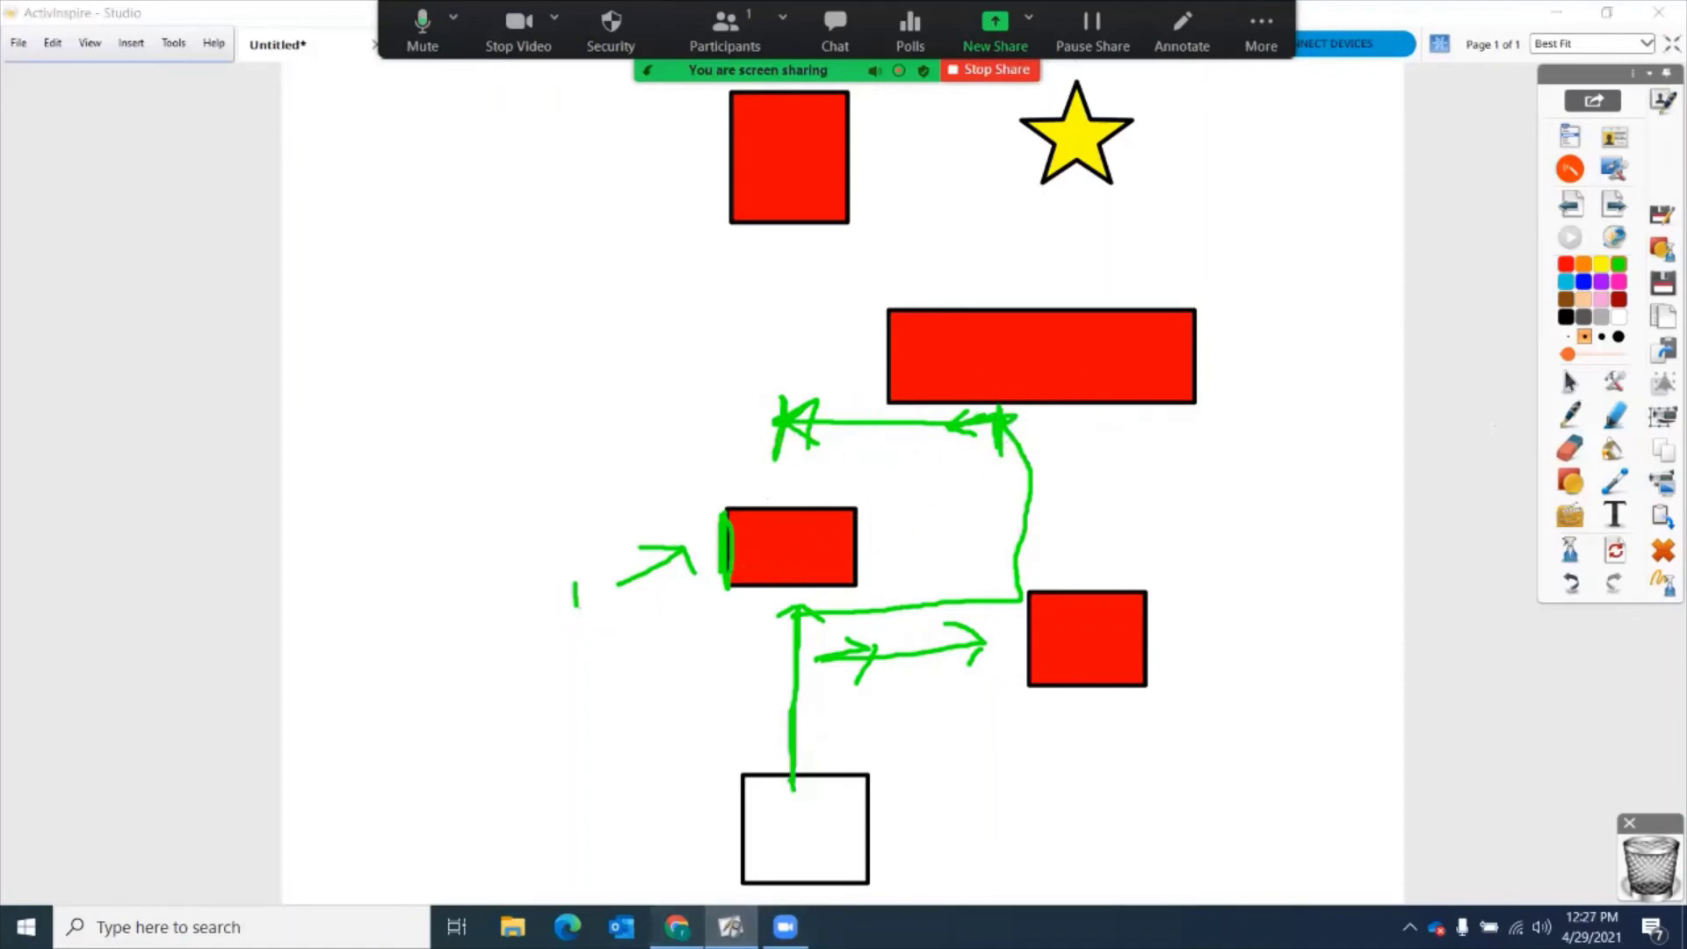
pyautogui.click(677, 926)
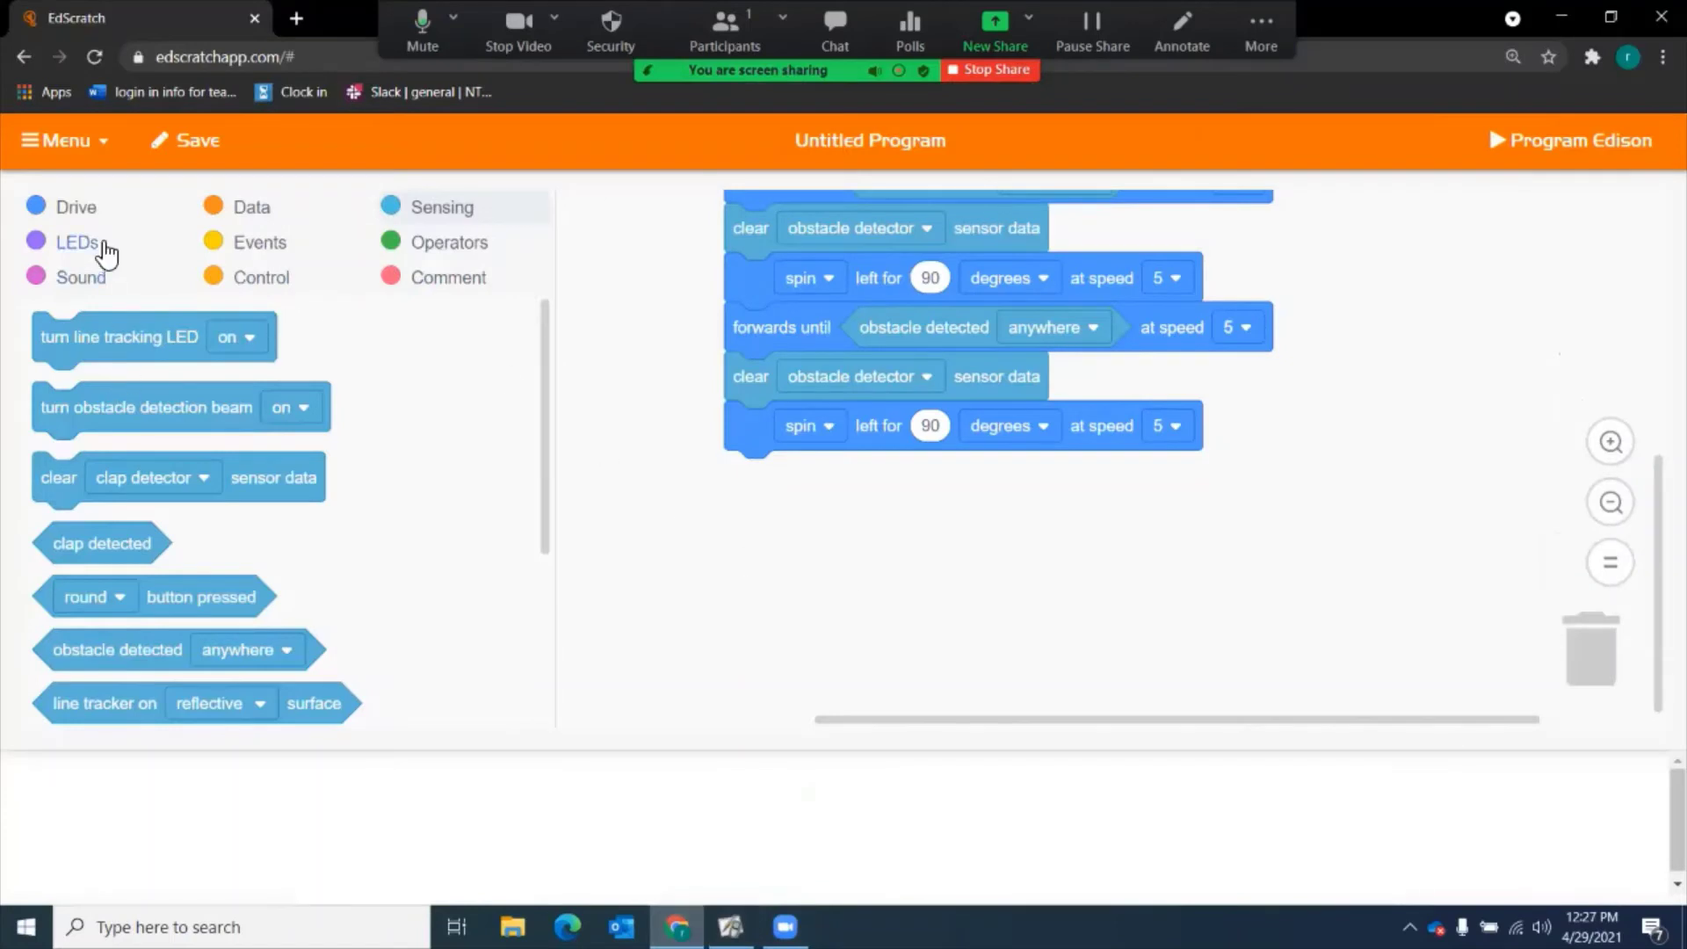
# Step: Add a 'forwards for 28 inch' block at speed 5 after the last left spin
pyautogui.click(75, 207)
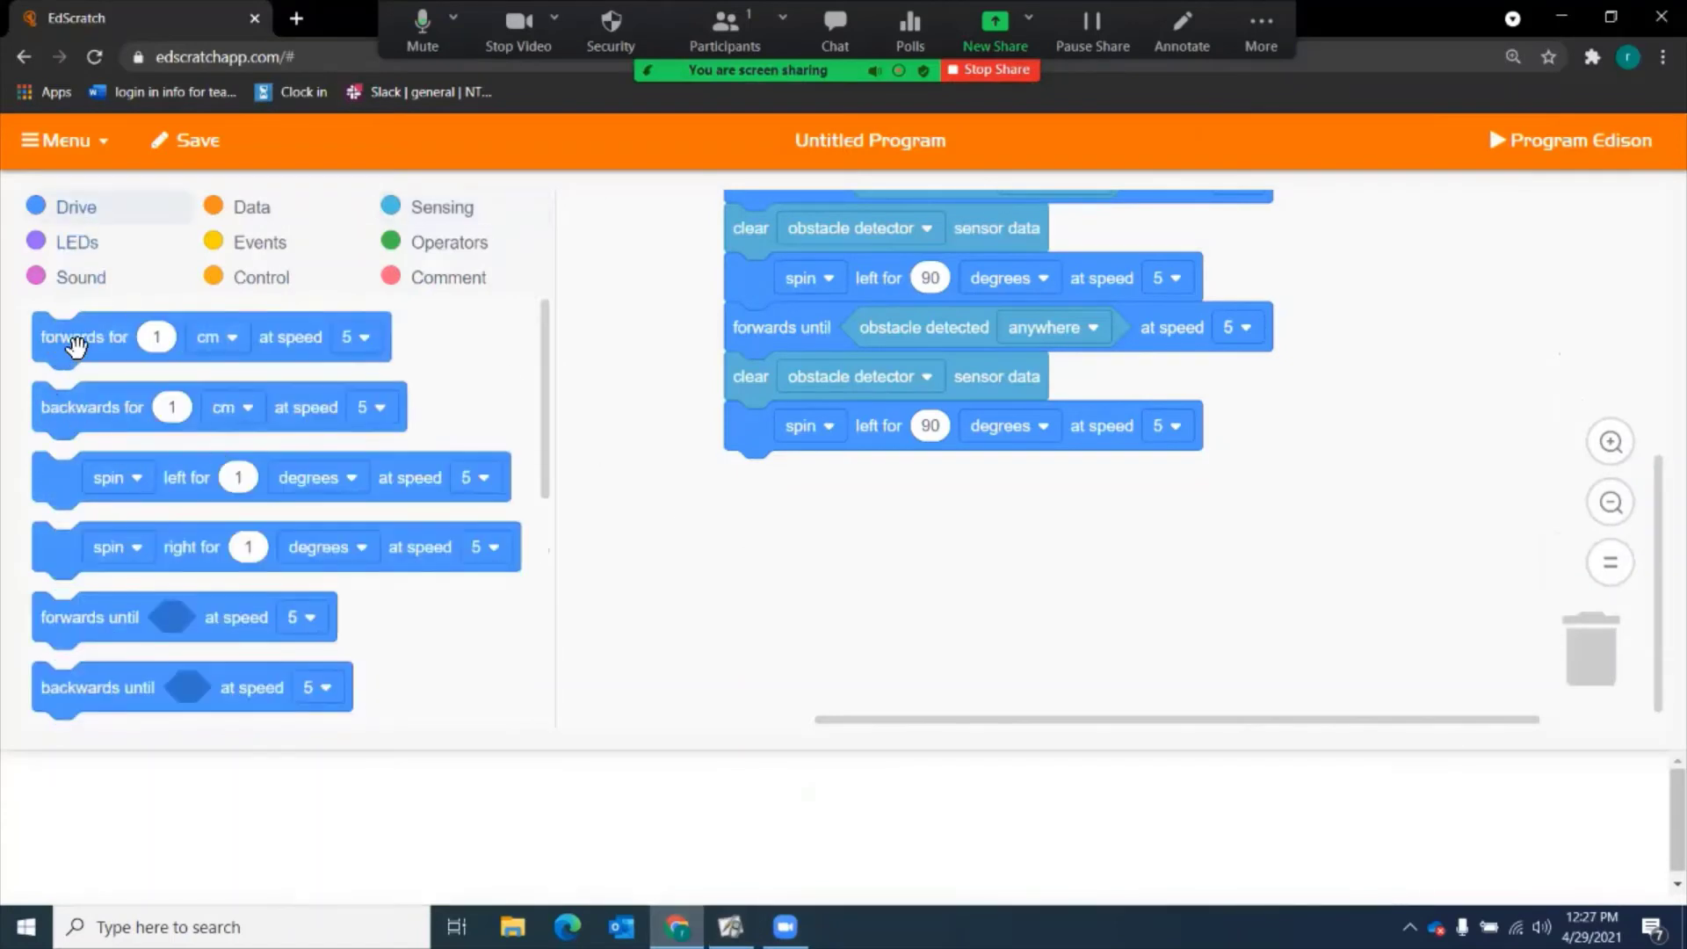
pyautogui.moveTo(82, 336); pyautogui.dragTo(872, 479)
pyautogui.click(850, 475)
pyautogui.write('28')
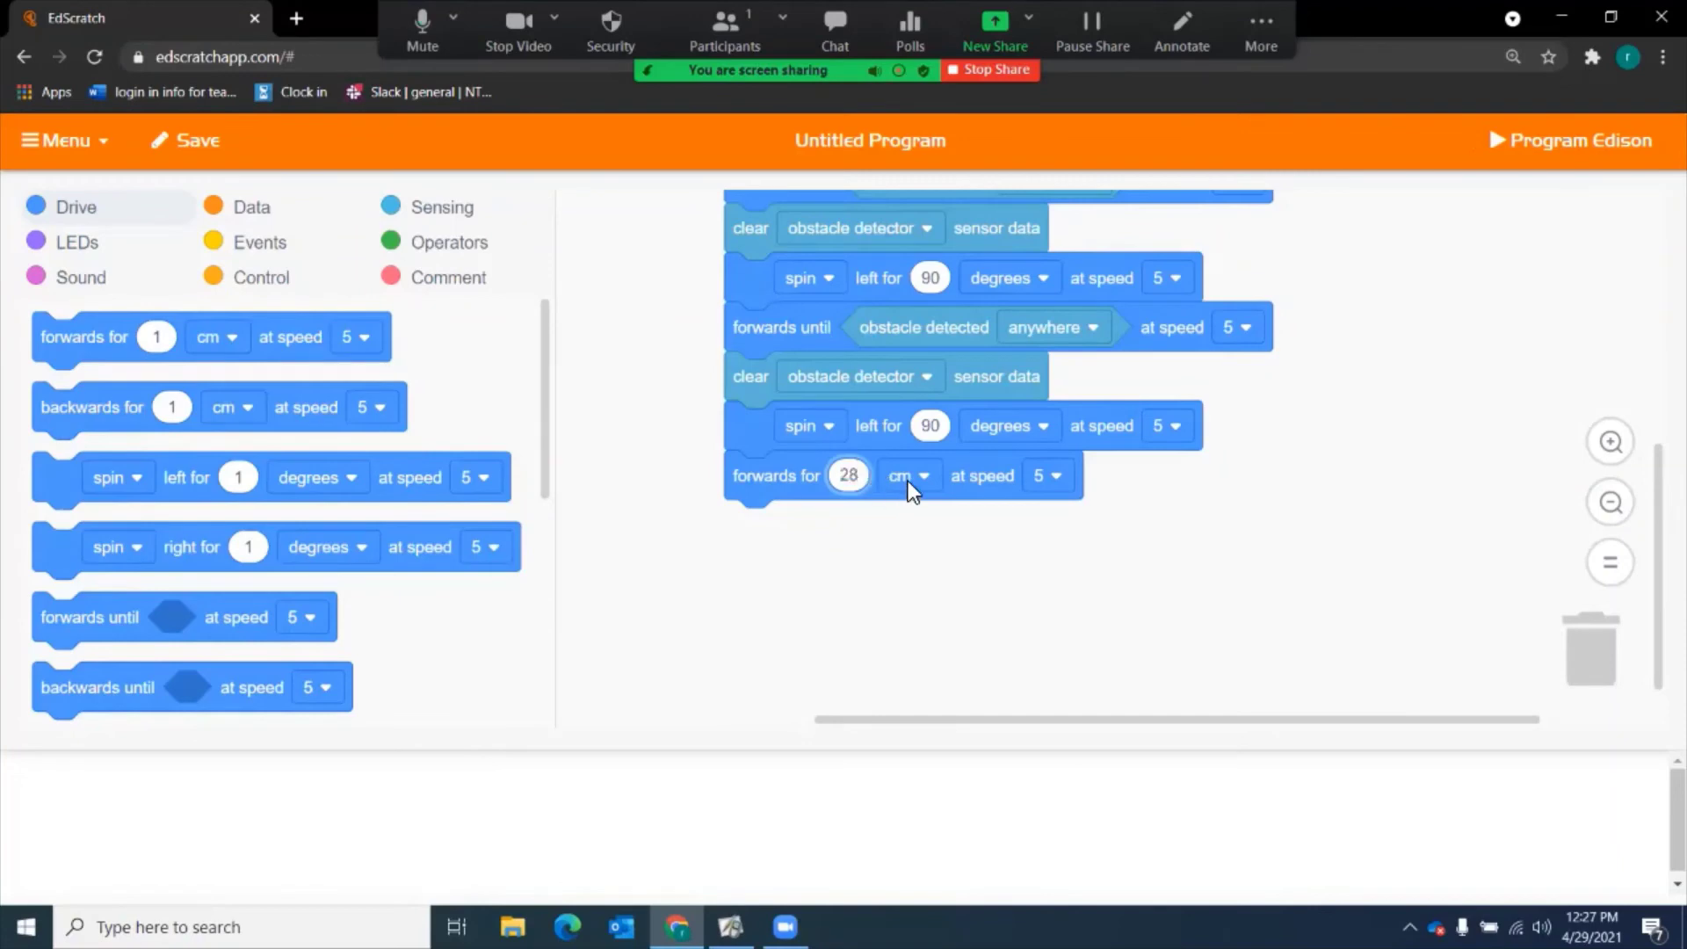
pyautogui.click(909, 481)
pyautogui.click(913, 575)
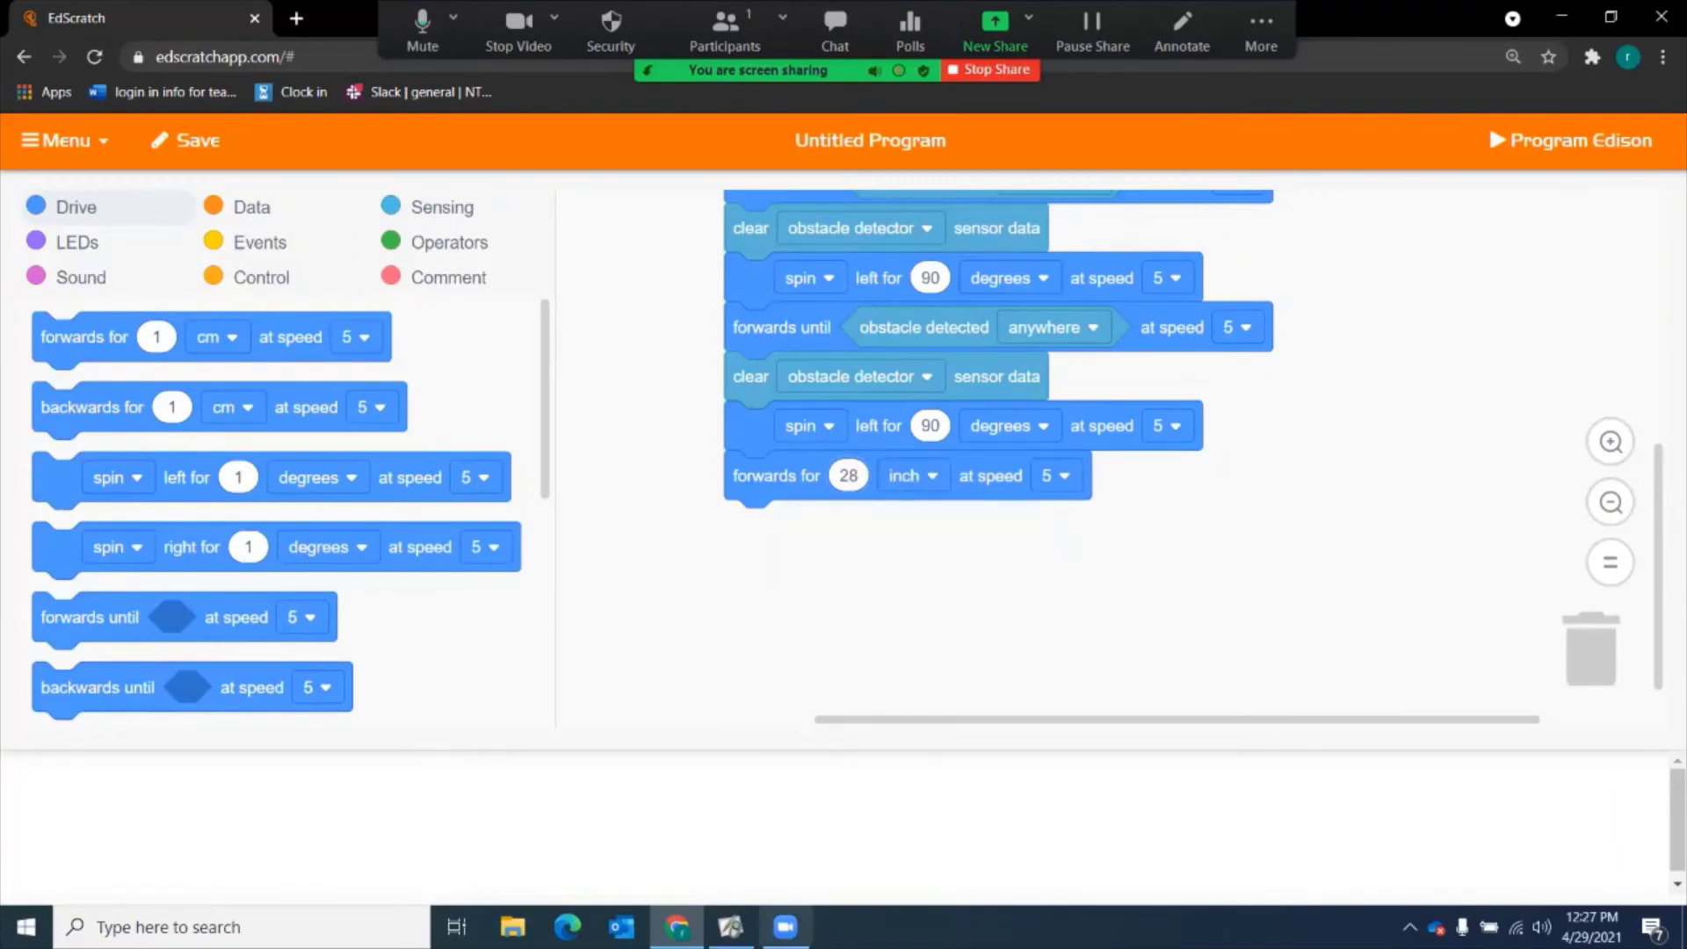
pyautogui.click(731, 926)
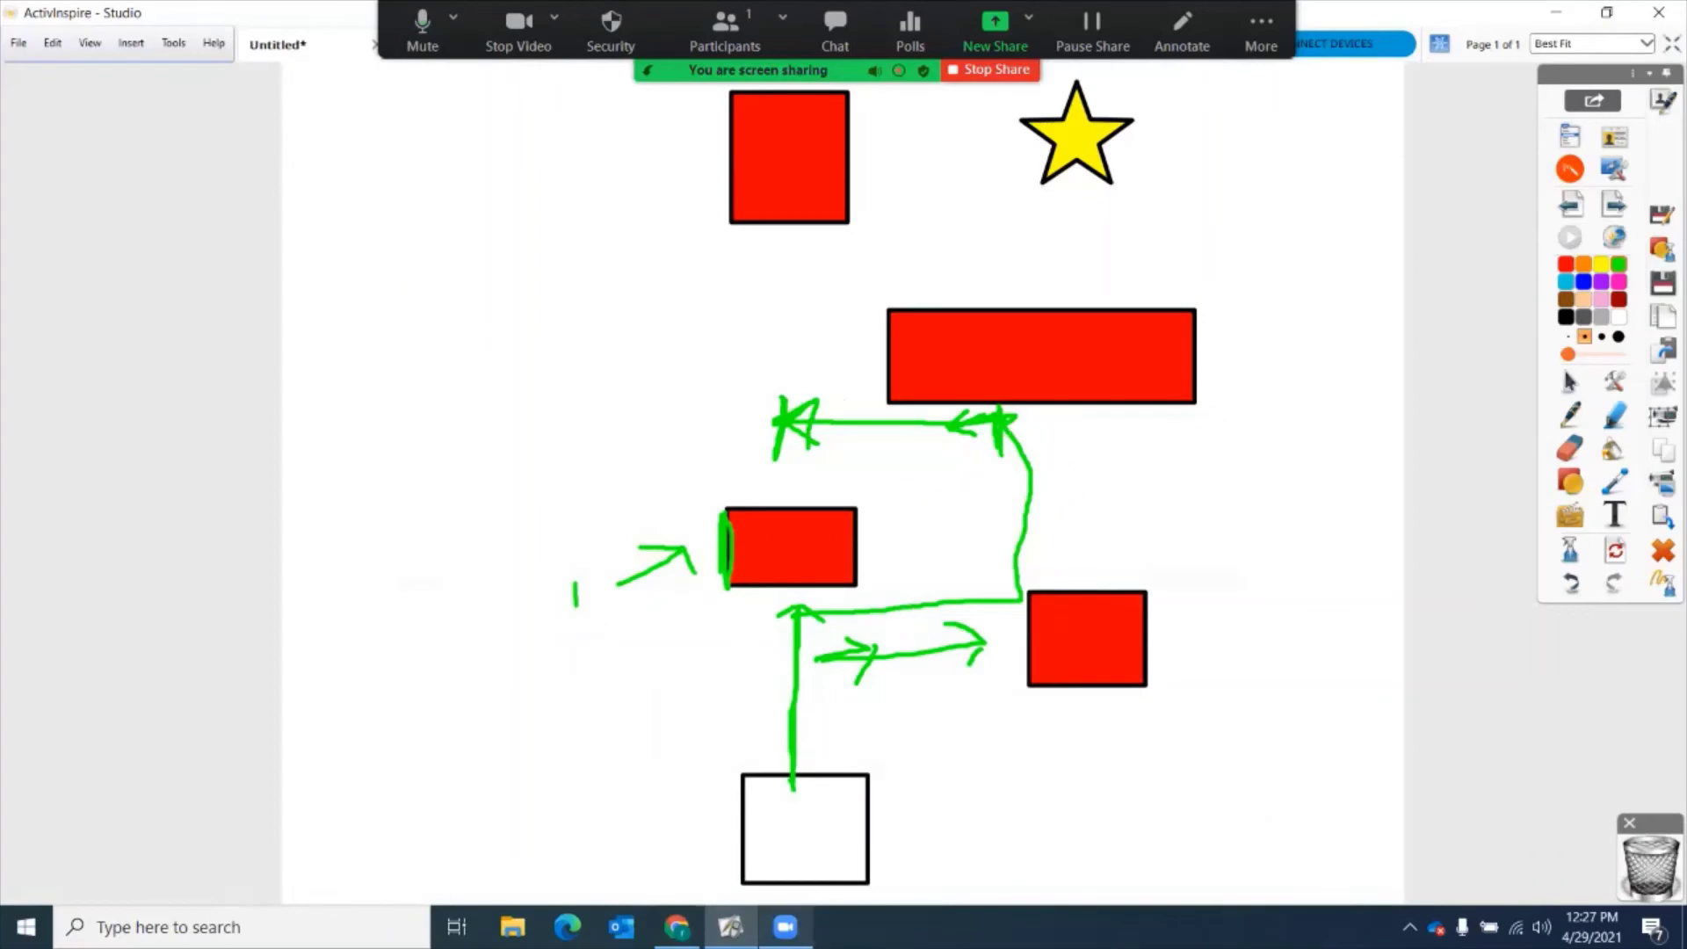
# Step: Add a right spin, a drive until obstacle detected, and a 'clear obstacle detector' block
pyautogui.click(677, 927)
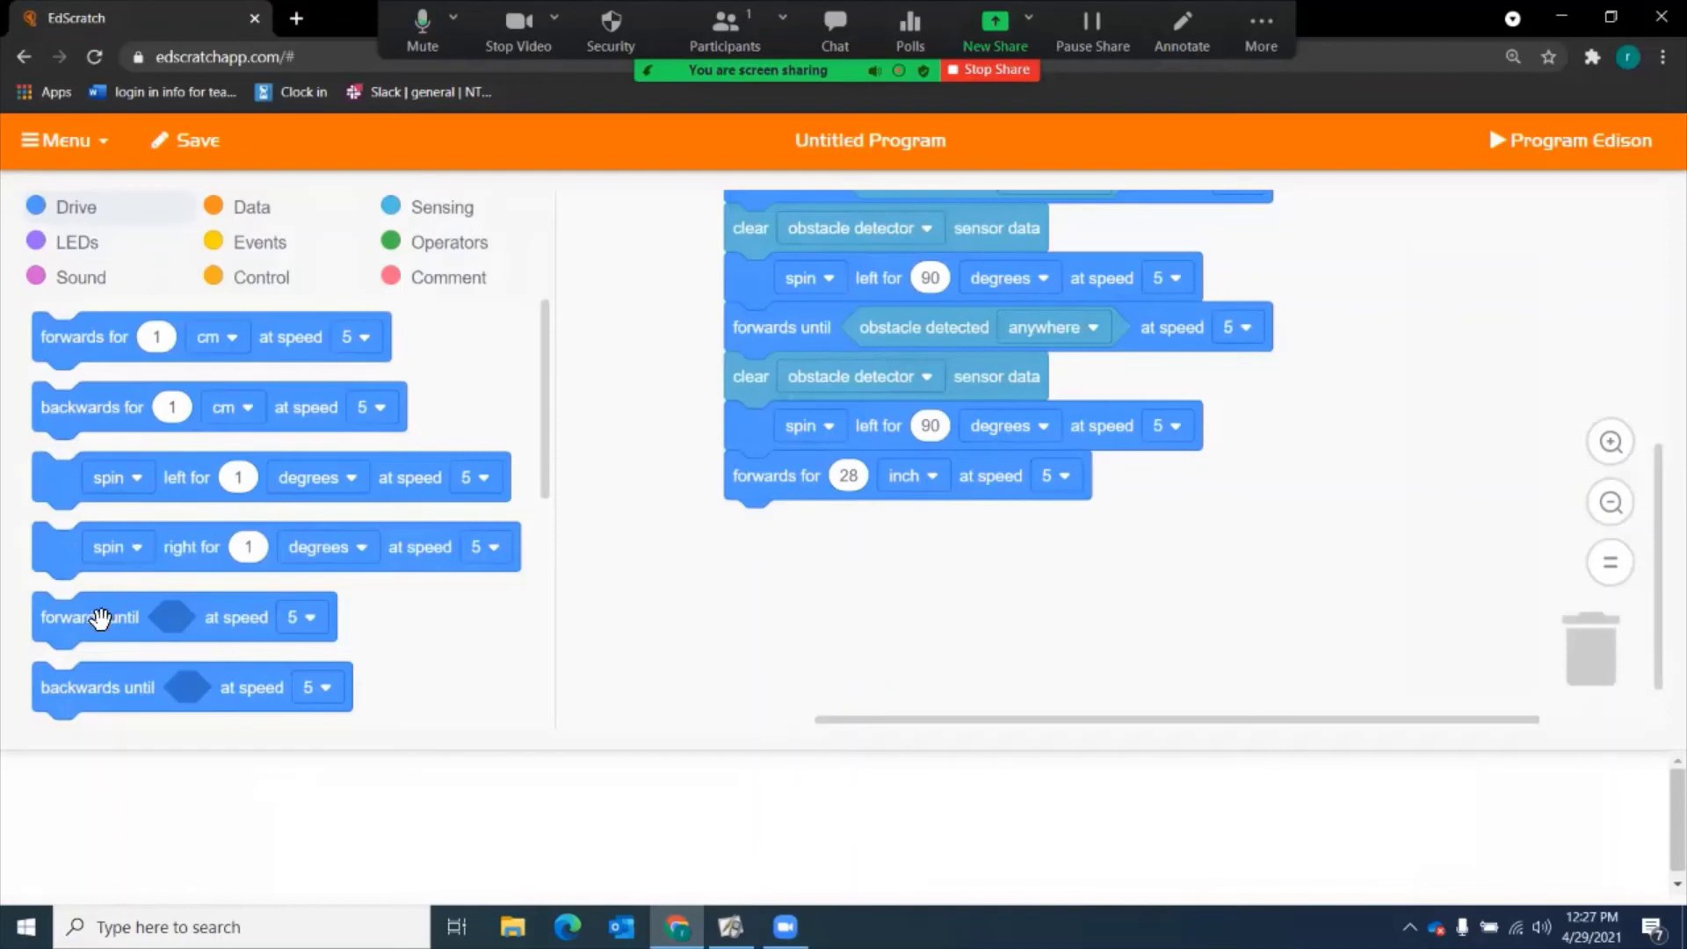
pyautogui.moveTo(59, 547); pyautogui.dragTo(751, 526)
pyautogui.moveTo(52, 617); pyautogui.dragTo(745, 574)
pyautogui.click(442, 207)
pyautogui.moveTo(80, 649)
pyautogui.mouseDown()
pyautogui.moveTo(509, 664)
pyautogui.moveTo(889, 574)
pyautogui.mouseUp()
pyautogui.moveTo(59, 477); pyautogui.dragTo(751, 623)
pyautogui.click(923, 622)
pyautogui.click(857, 489)
pyautogui.scroll(3, 923, 554)
pyautogui.scroll(3, 923, 555)
pyautogui.scroll(-5, 930, 527)
# Step: Add another right spin followed by a 28-inch forwards drive
pyautogui.click(74, 207)
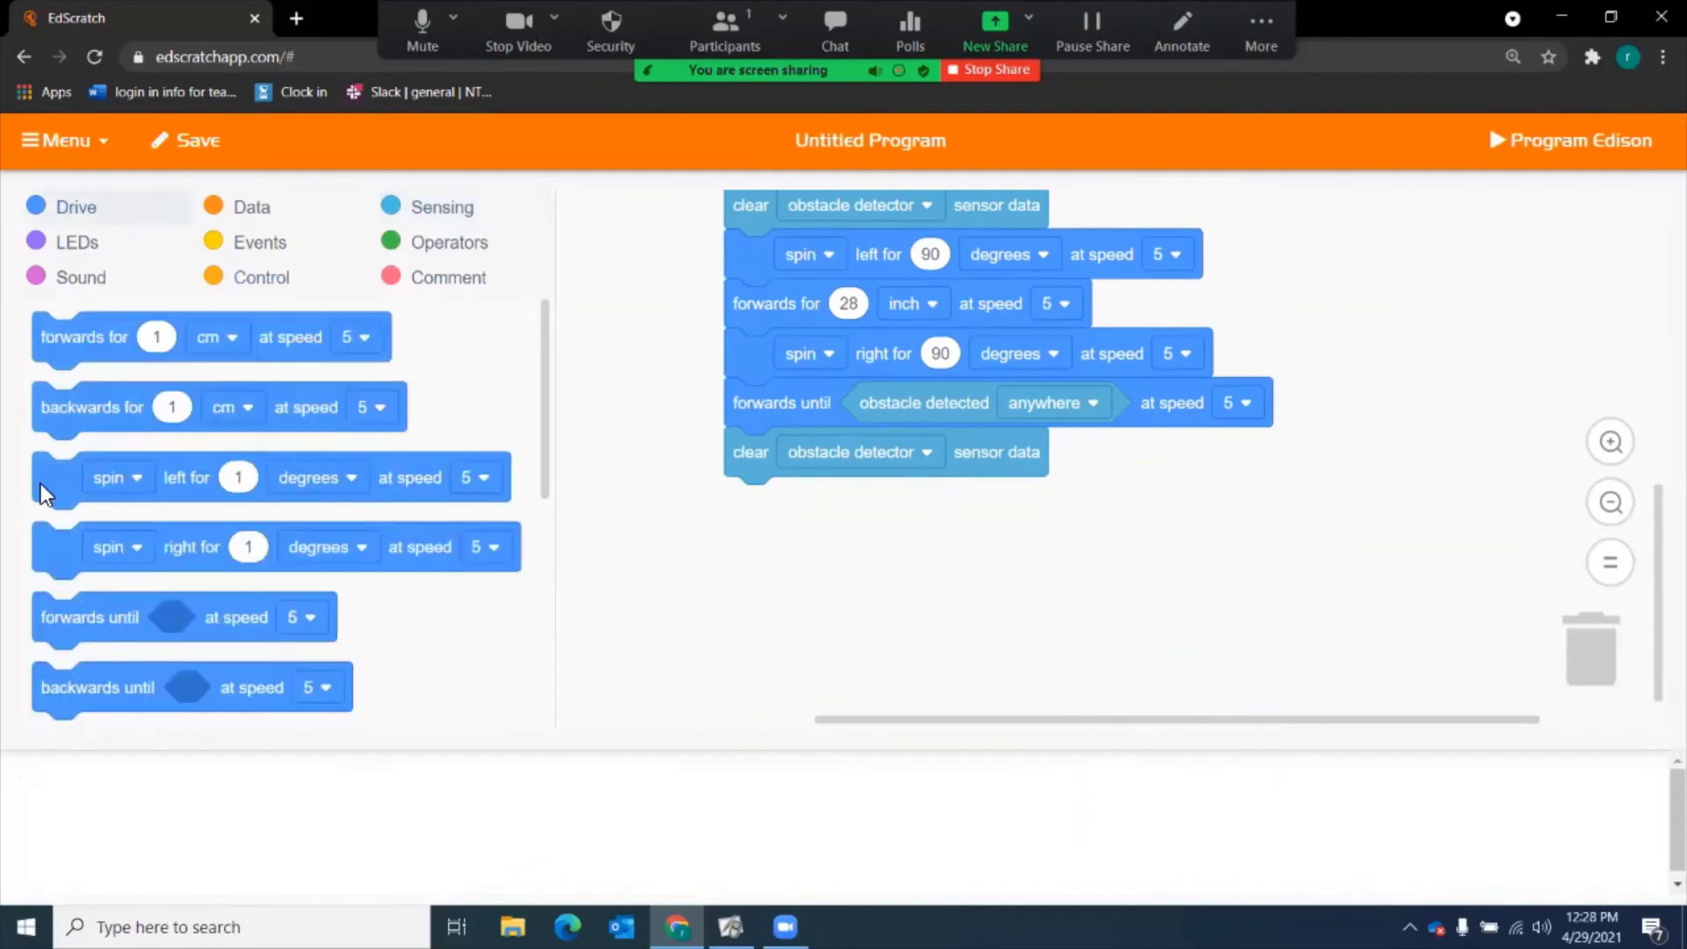
pyautogui.moveTo(143, 554); pyautogui.dragTo(835, 508)
pyautogui.click(939, 501)
pyautogui.write('90')
pyautogui.moveTo(79, 336); pyautogui.dragTo(772, 551)
pyautogui.click(848, 552)
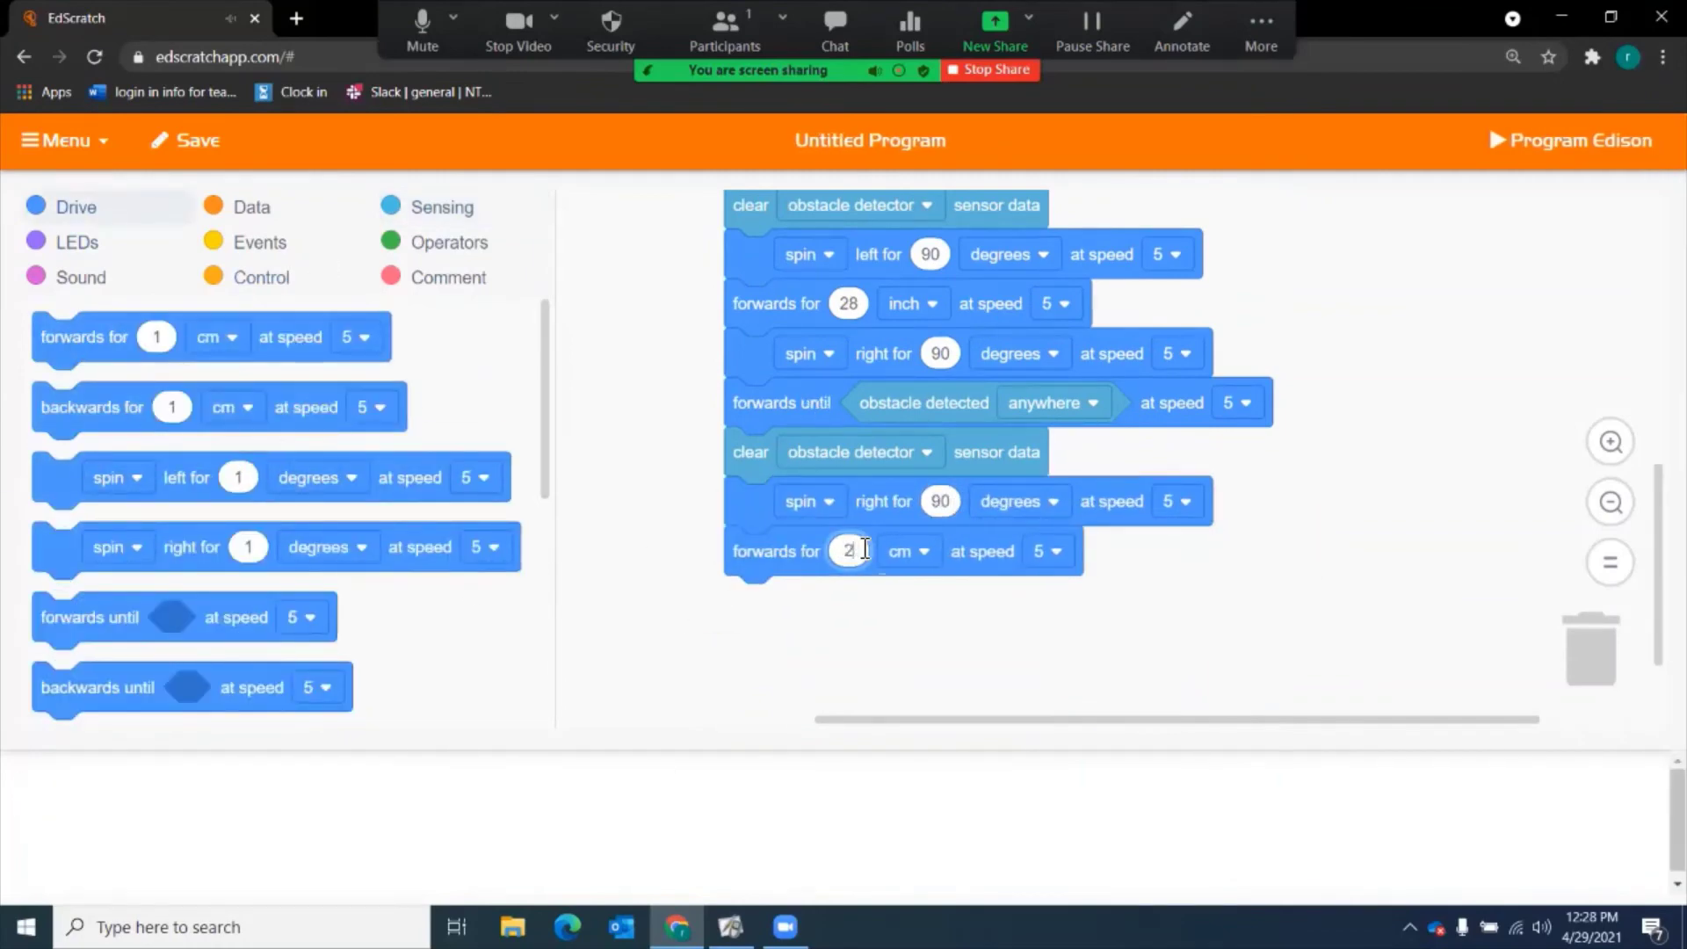
pyautogui.write('28')
# Step: Add a left spin, a drive until obstacle detected, and the closing beep
pyautogui.moveTo(106, 518); pyautogui.dragTo(797, 640)
pyautogui.click(928, 604)
pyautogui.write('90')
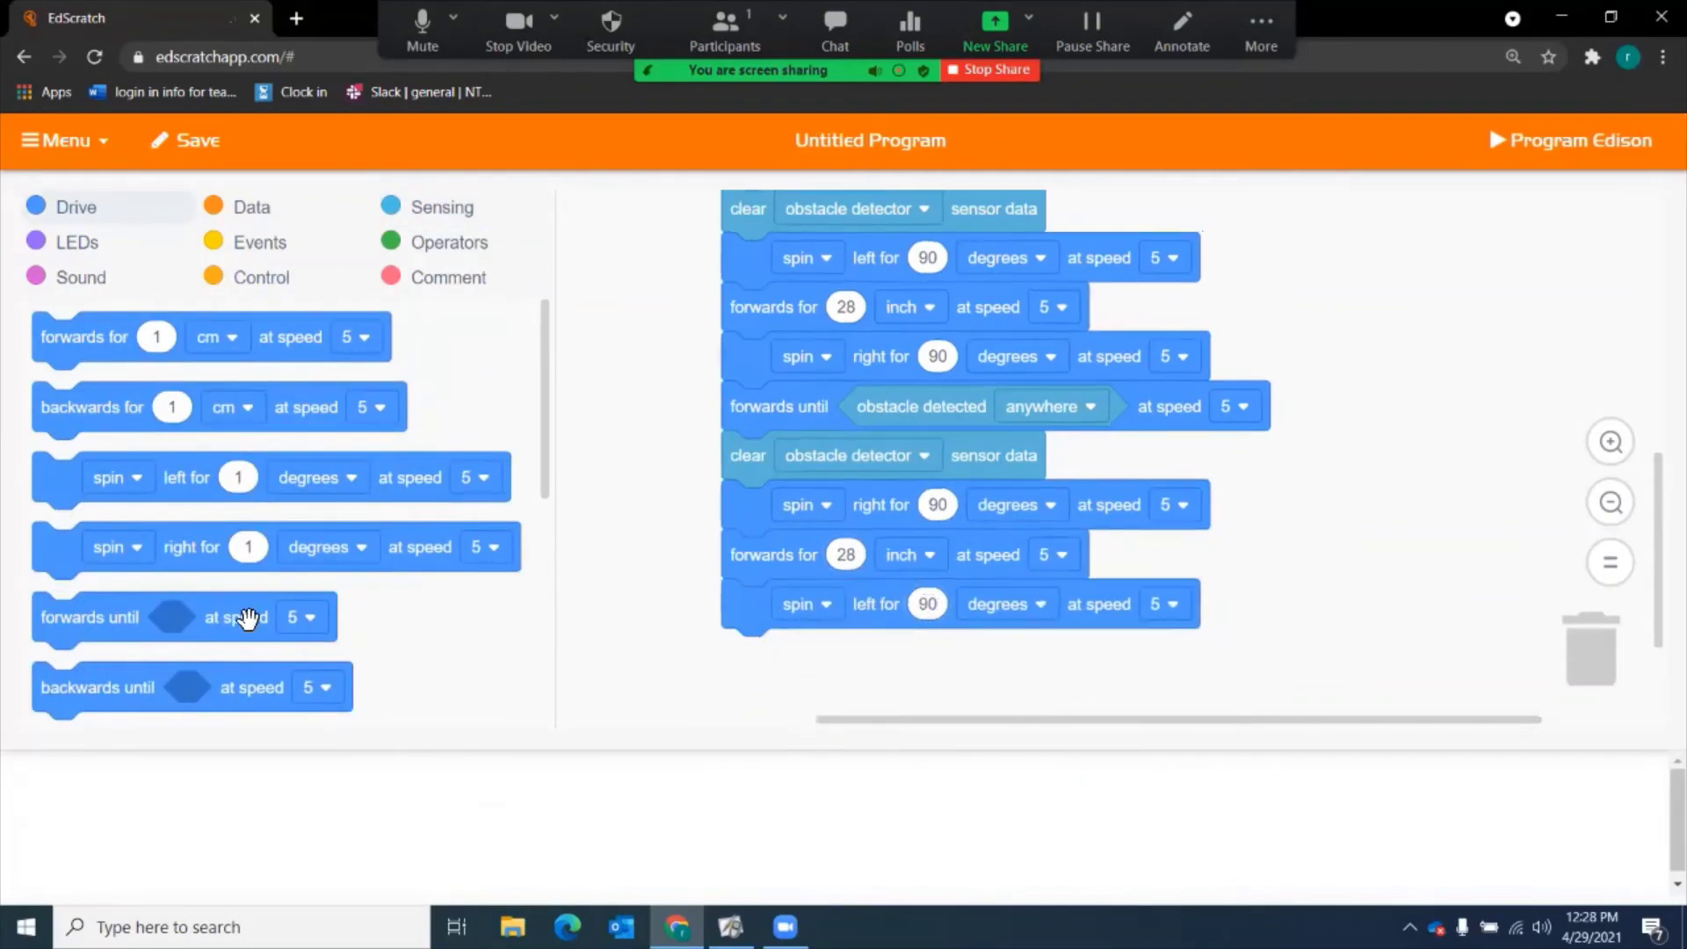
pyautogui.moveTo(67, 614); pyautogui.dragTo(758, 651)
pyautogui.click(442, 206)
pyautogui.moveTo(80, 650); pyautogui.dragTo(890, 654)
pyautogui.click(80, 278)
pyautogui.moveTo(58, 336); pyautogui.dragTo(752, 648)
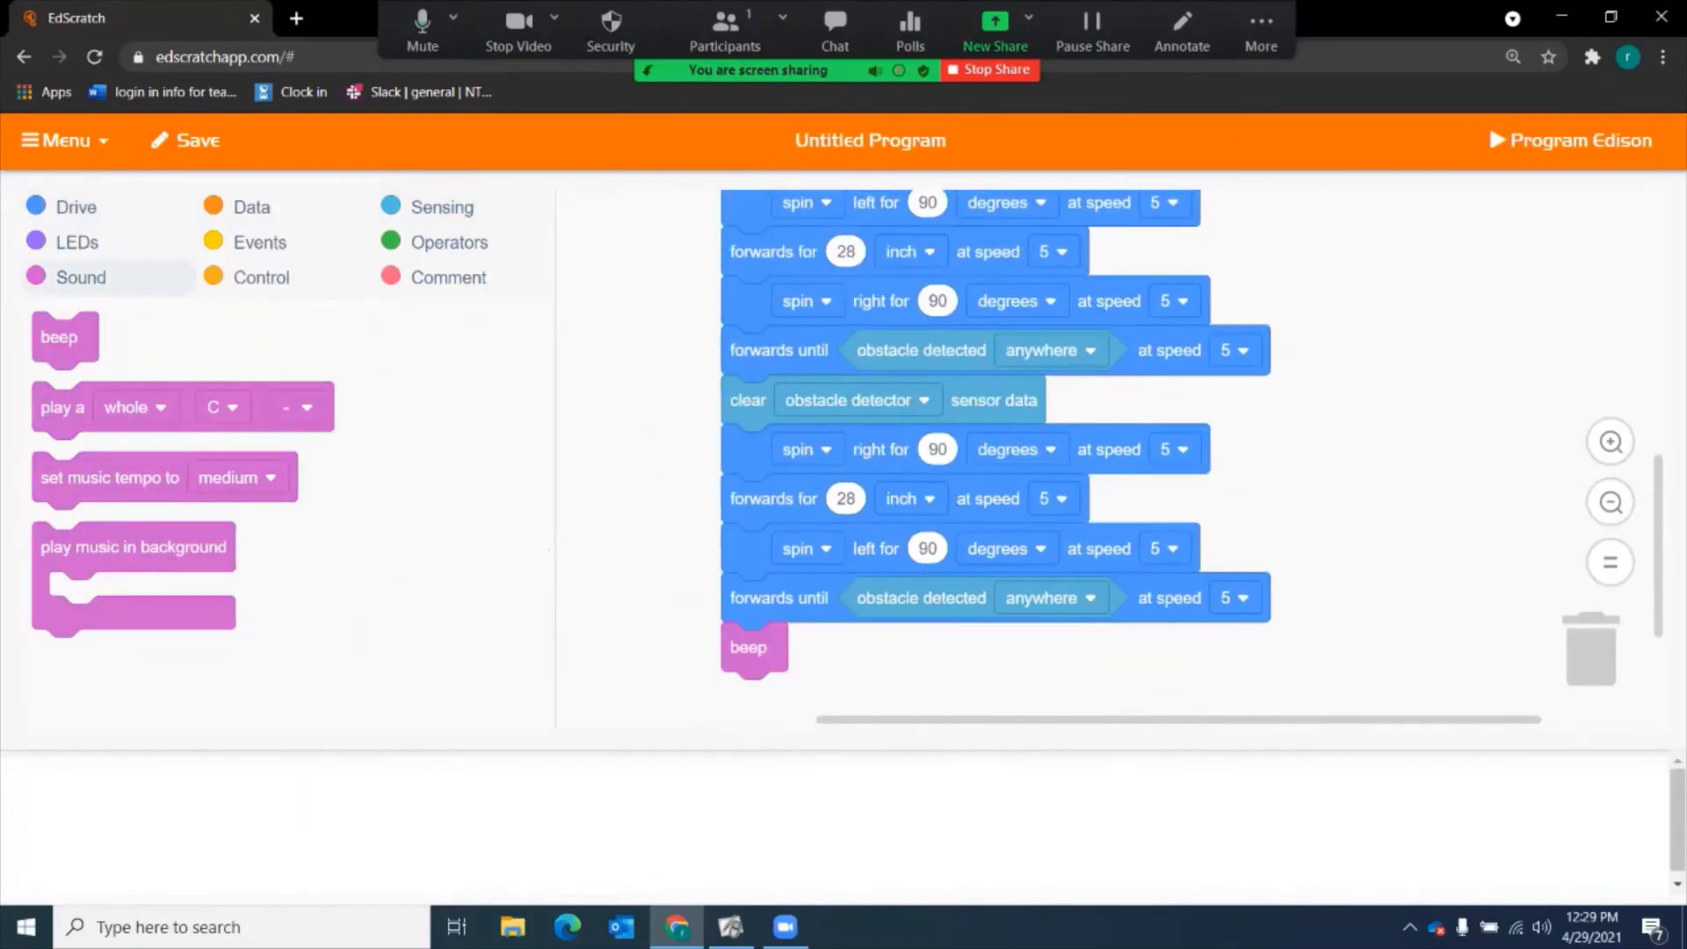
pyautogui.scroll(2, 962, 563)
pyautogui.scroll(-2, 975, 550)
# Step: Draw the red route leg to the yellow star, with circled turn points and an upward arrow
pyautogui.click(730, 927)
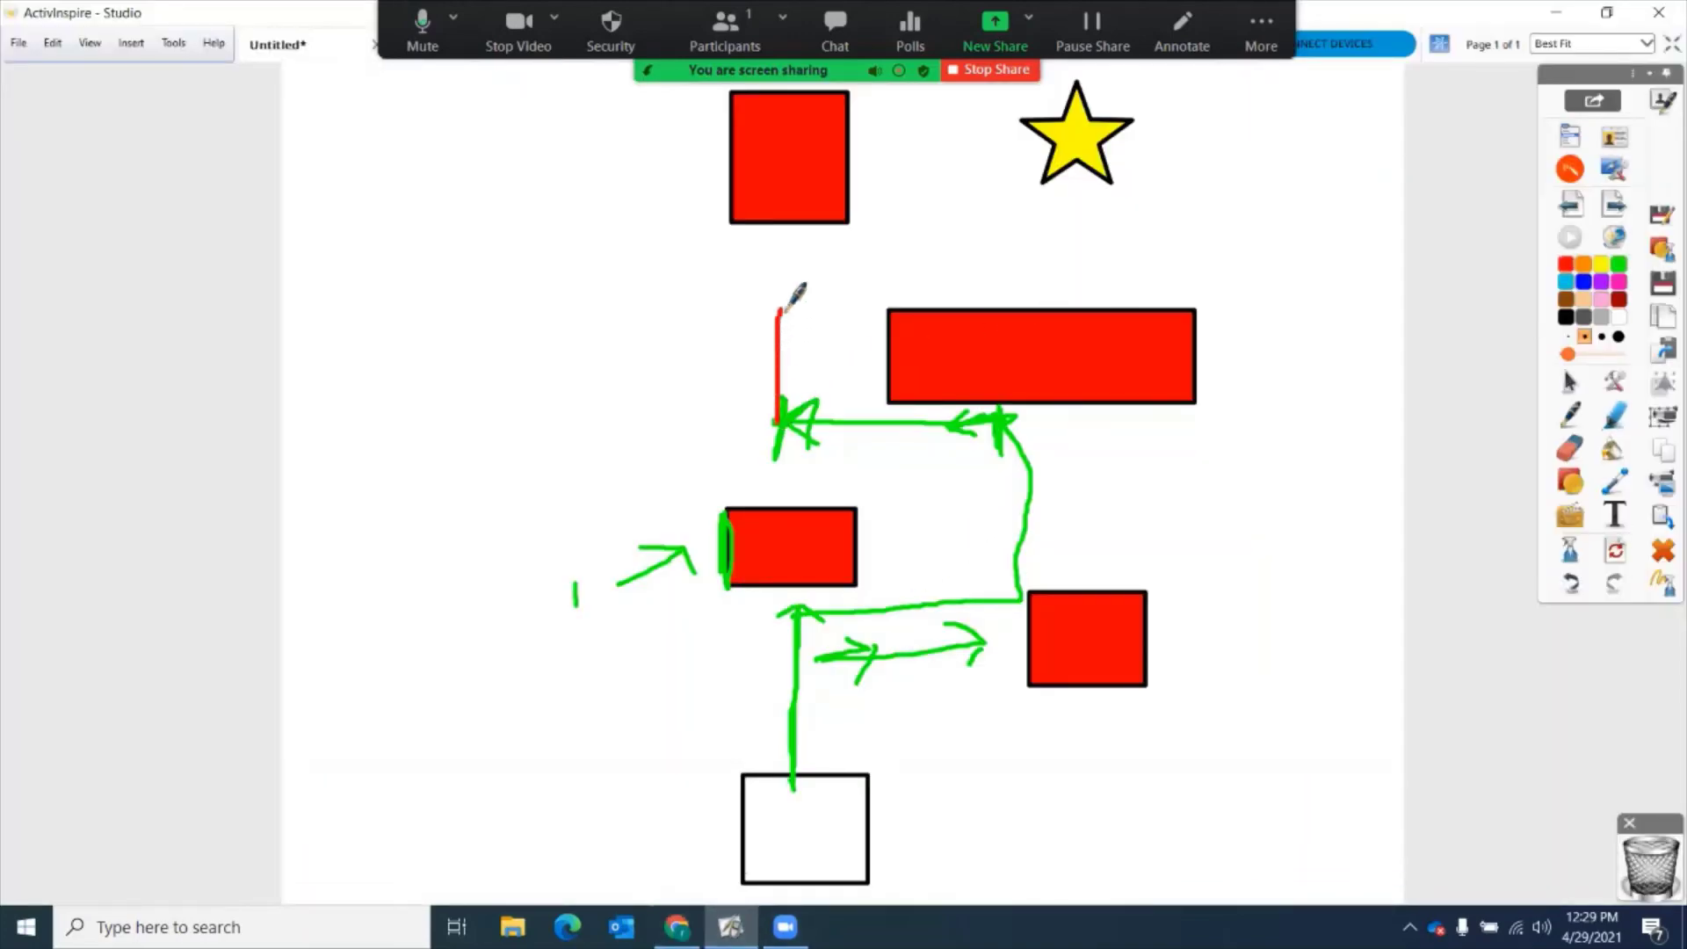
pyautogui.moveTo(793, 297)
pyautogui.mouseDown()
pyautogui.moveTo(1062, 243)
pyautogui.moveTo(1043, 258)
pyautogui.mouseUp()
pyautogui.moveTo(936, 237); pyautogui.dragTo(969, 248)
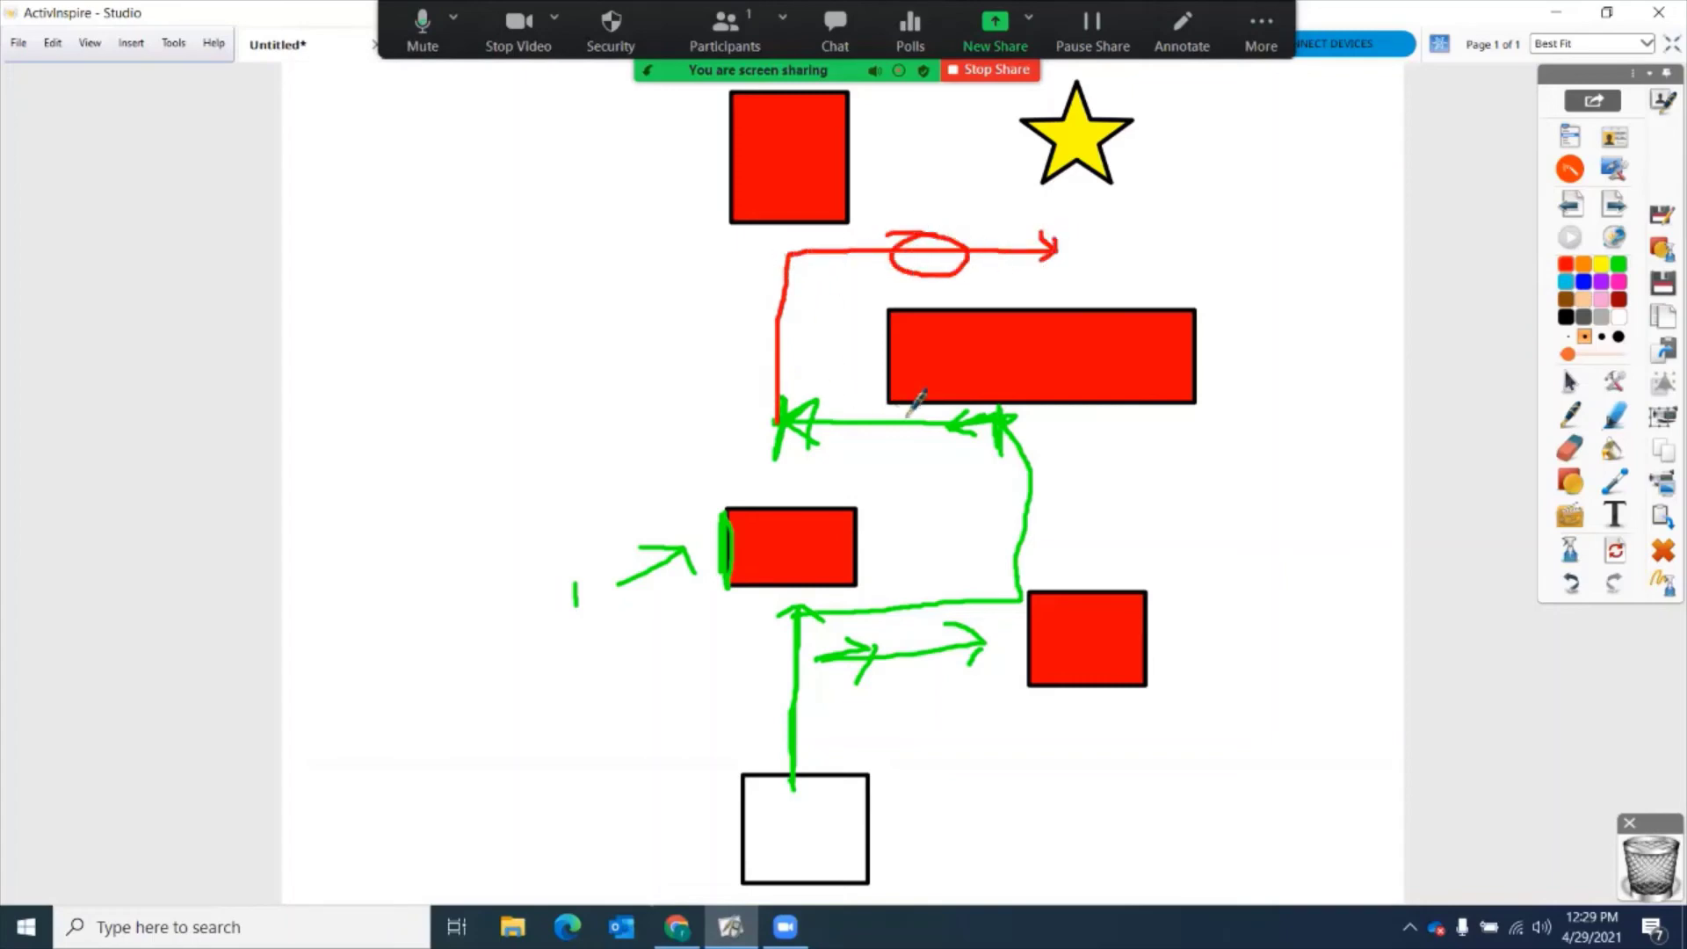
pyautogui.moveTo(920, 402); pyautogui.dragTo(923, 415)
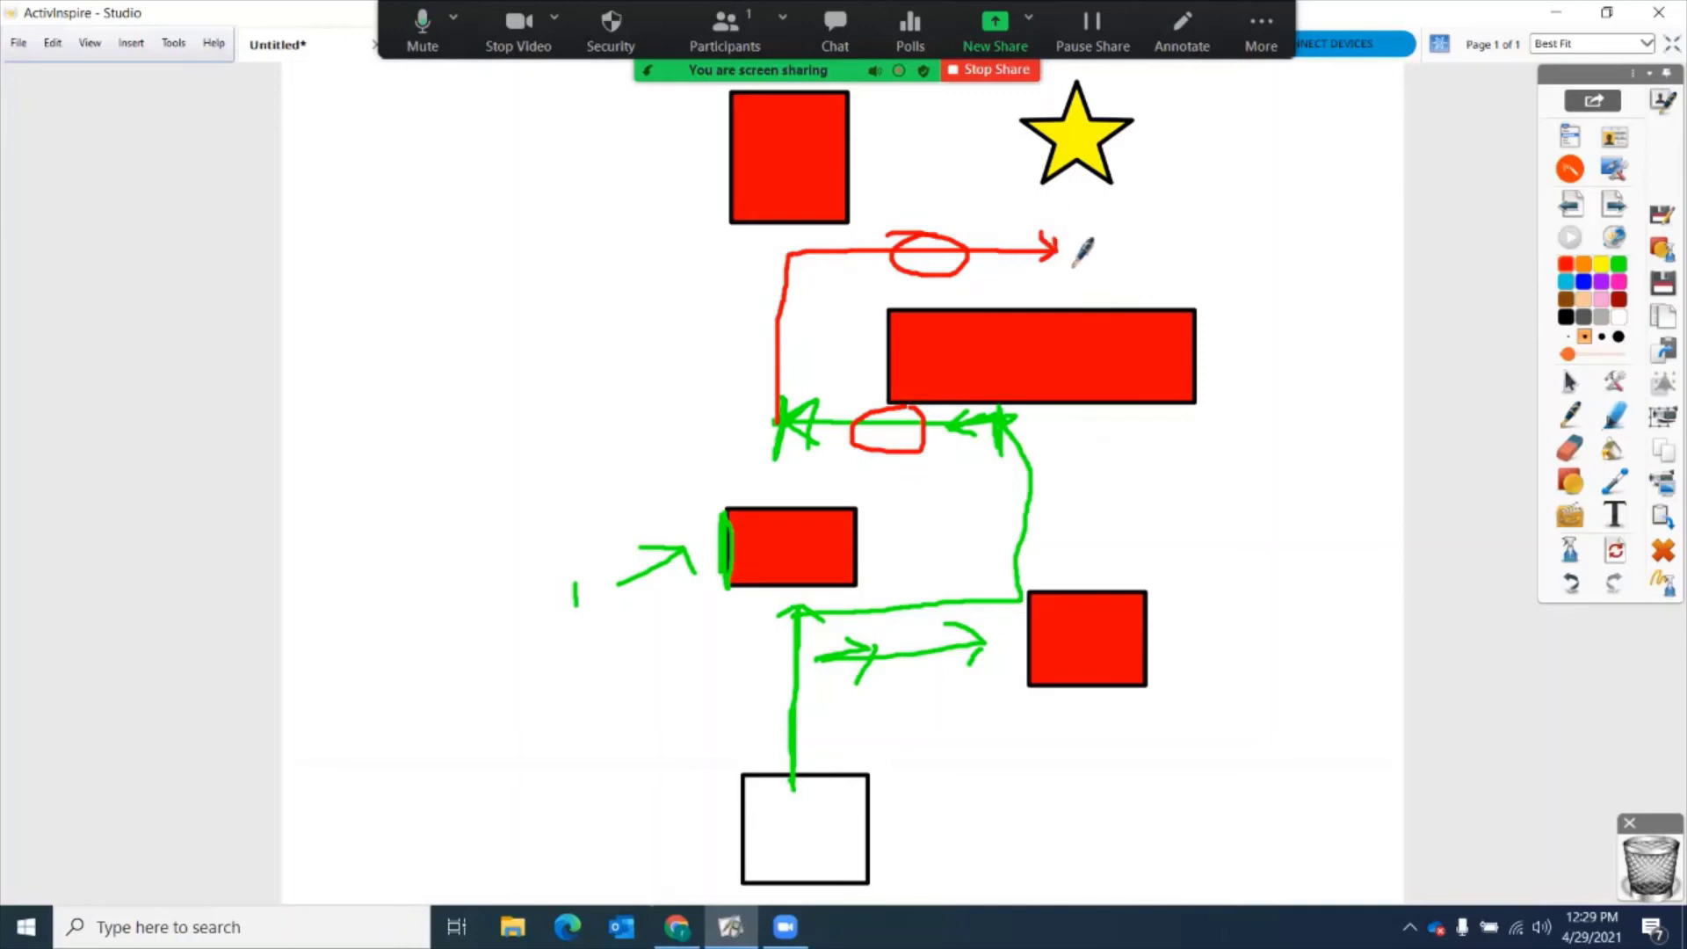
pyautogui.moveTo(1056, 250)
pyautogui.mouseDown()
pyautogui.moveTo(1056, 196)
pyautogui.moveTo(1085, 216)
pyautogui.mouseUp()
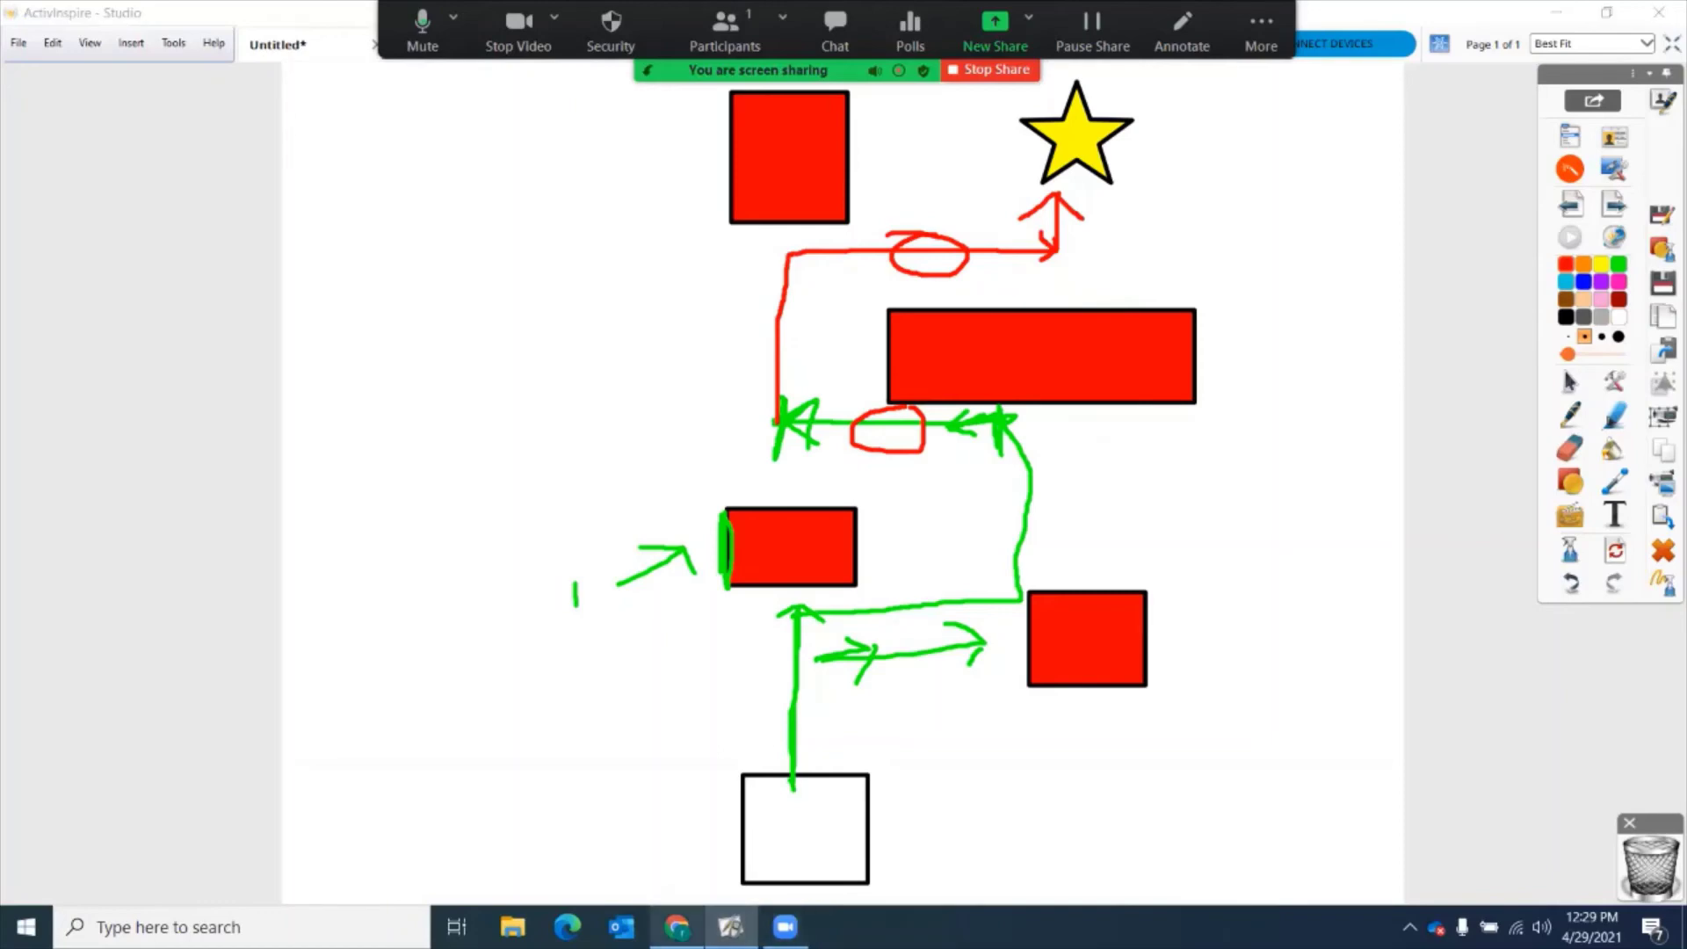
pyautogui.click(675, 927)
pyautogui.scroll(5, 836, 439)
pyautogui.scroll(5, 835, 440)
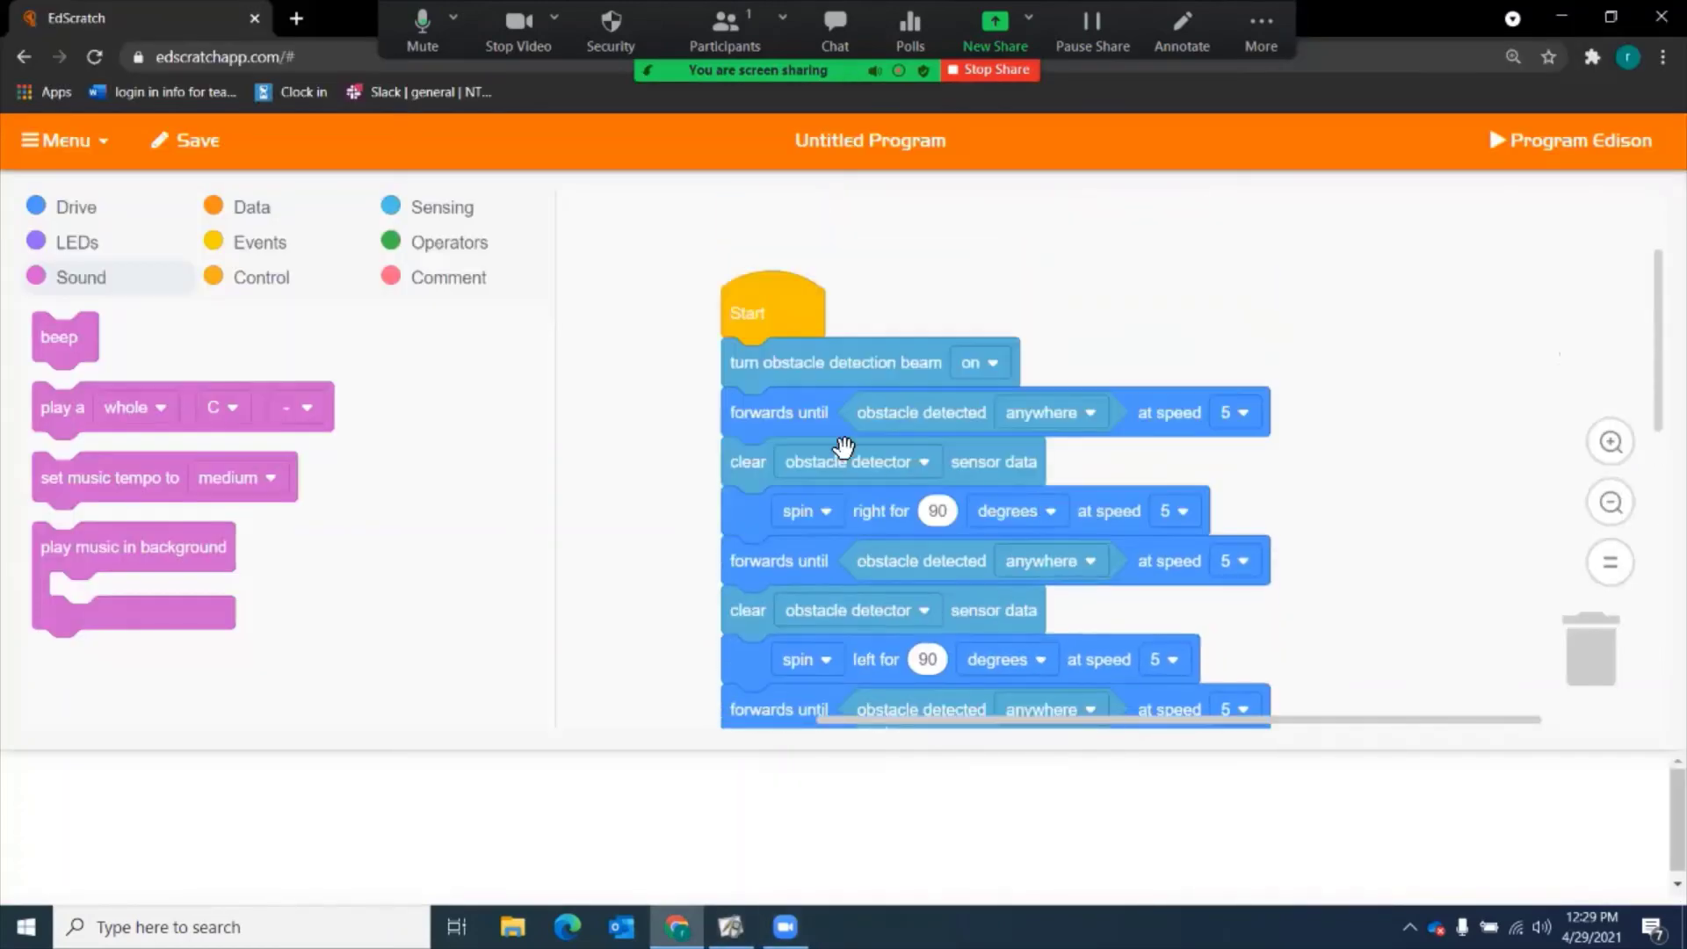
pyautogui.click(731, 926)
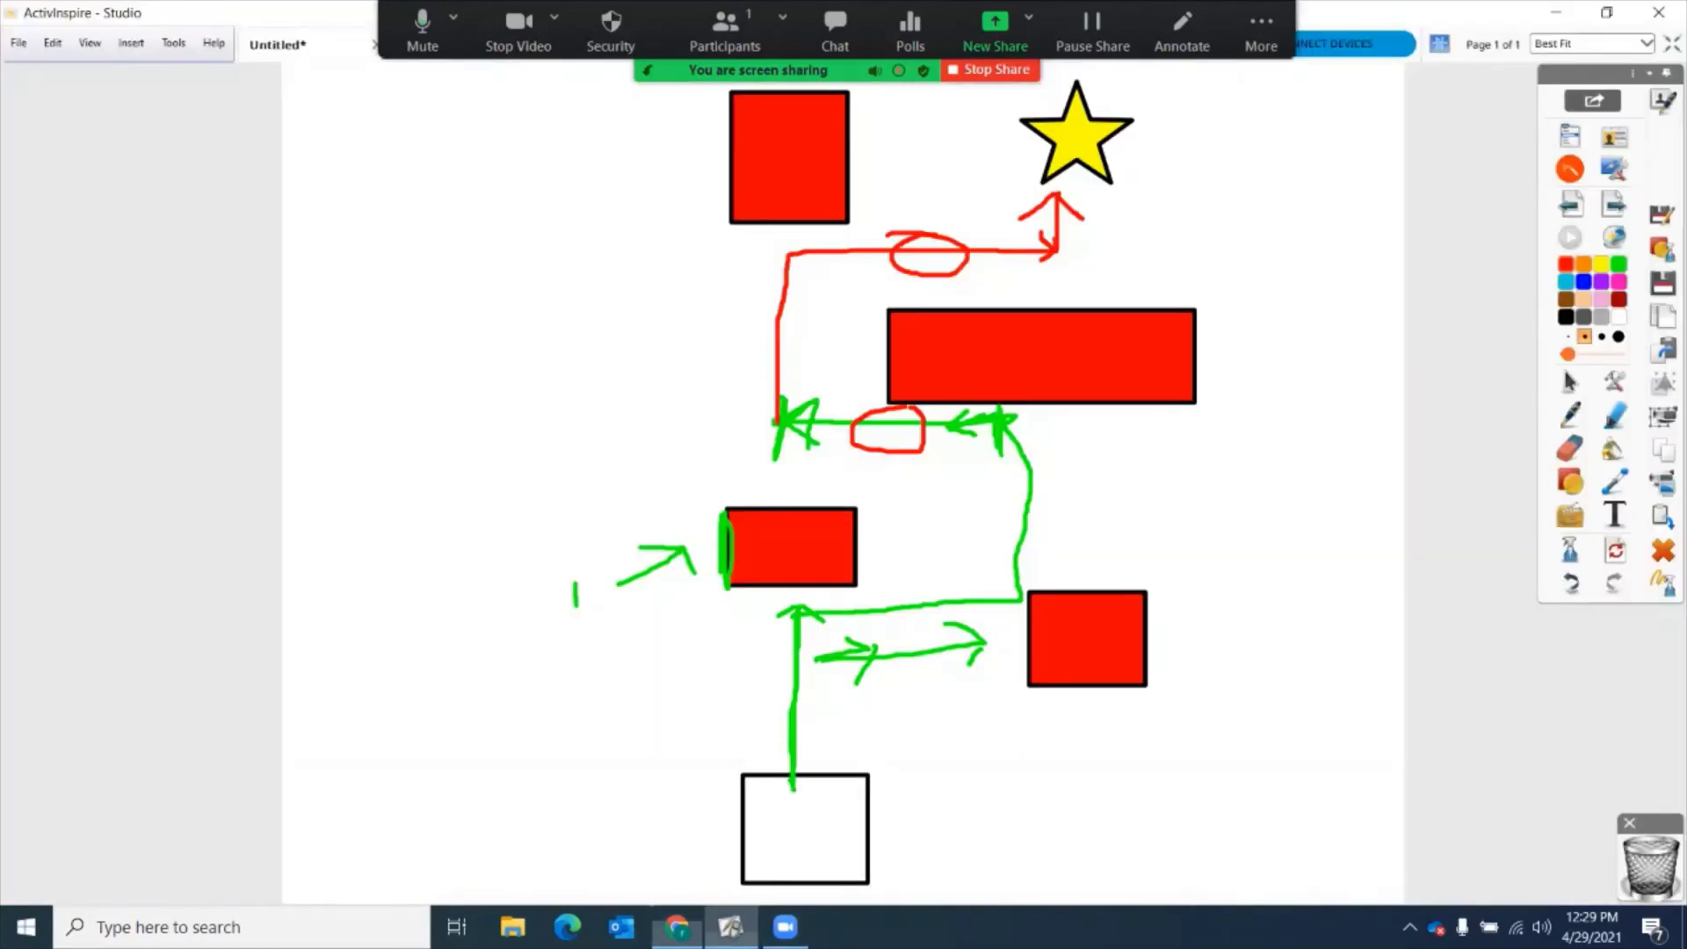
# Step: Sketch a red robot outline on a new second page, removing the stray arrow
pyautogui.click(1616, 204)
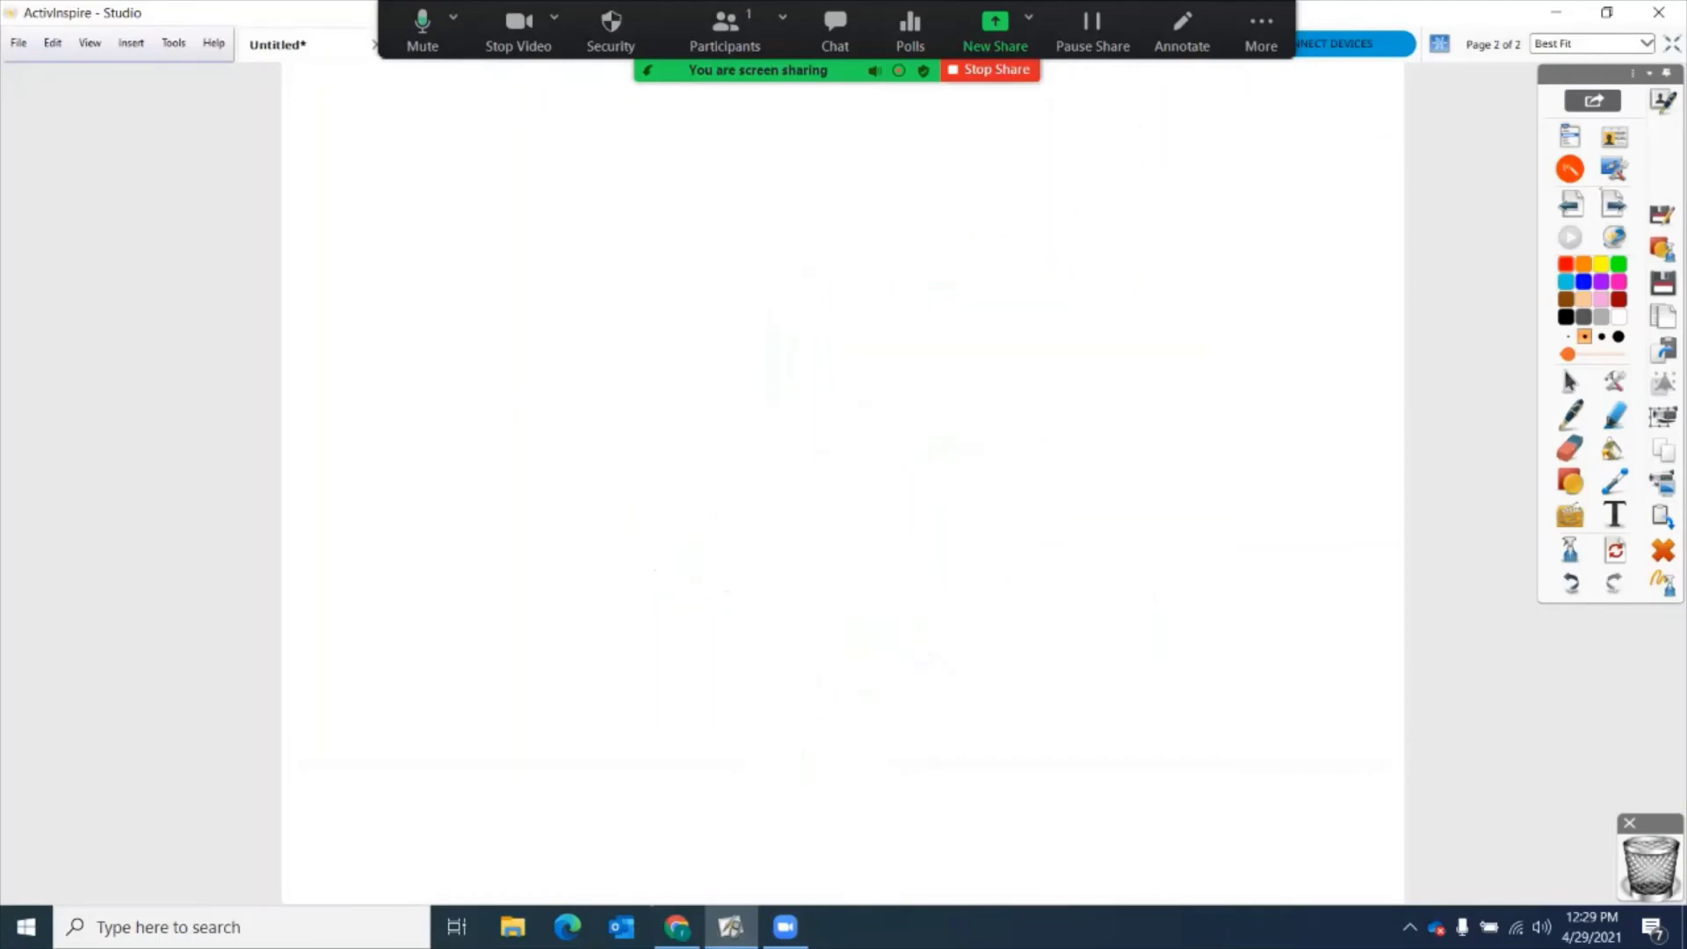
pyautogui.moveTo(776, 293)
pyautogui.mouseDown()
pyautogui.moveTo(1046, 433)
pyautogui.moveTo(1047, 267)
pyautogui.moveTo(682, 309)
pyautogui.mouseUp()
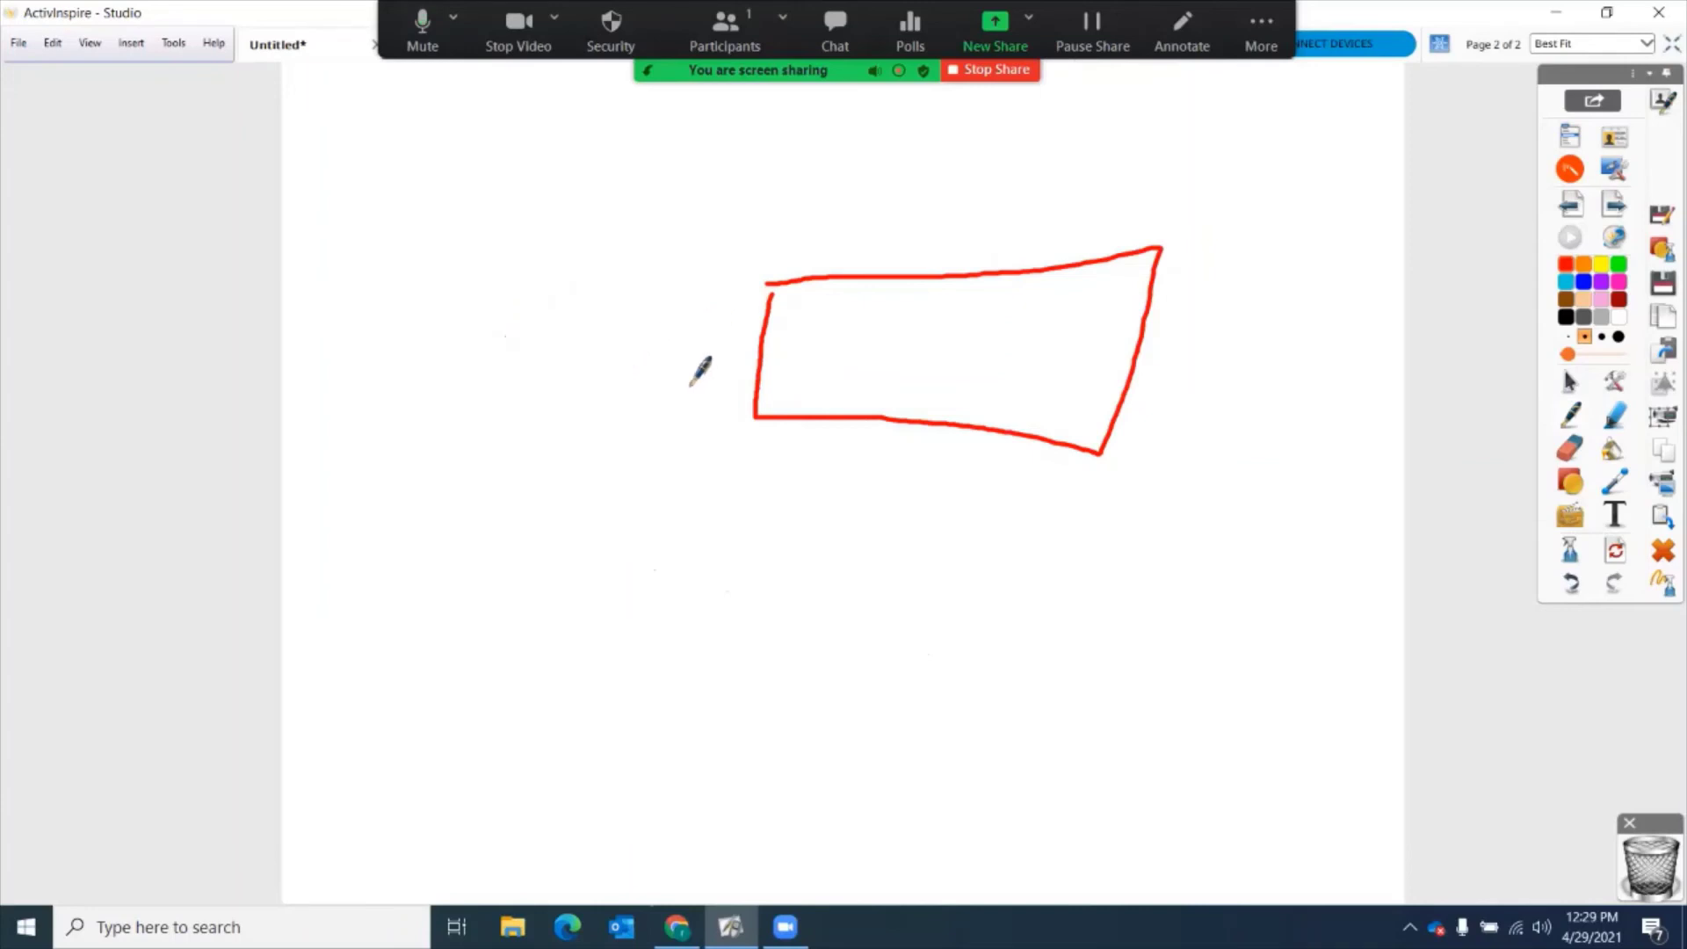
pyautogui.moveTo(646, 362)
pyautogui.mouseDown()
pyautogui.moveTo(747, 357)
pyautogui.moveTo(697, 389)
pyautogui.mouseUp()
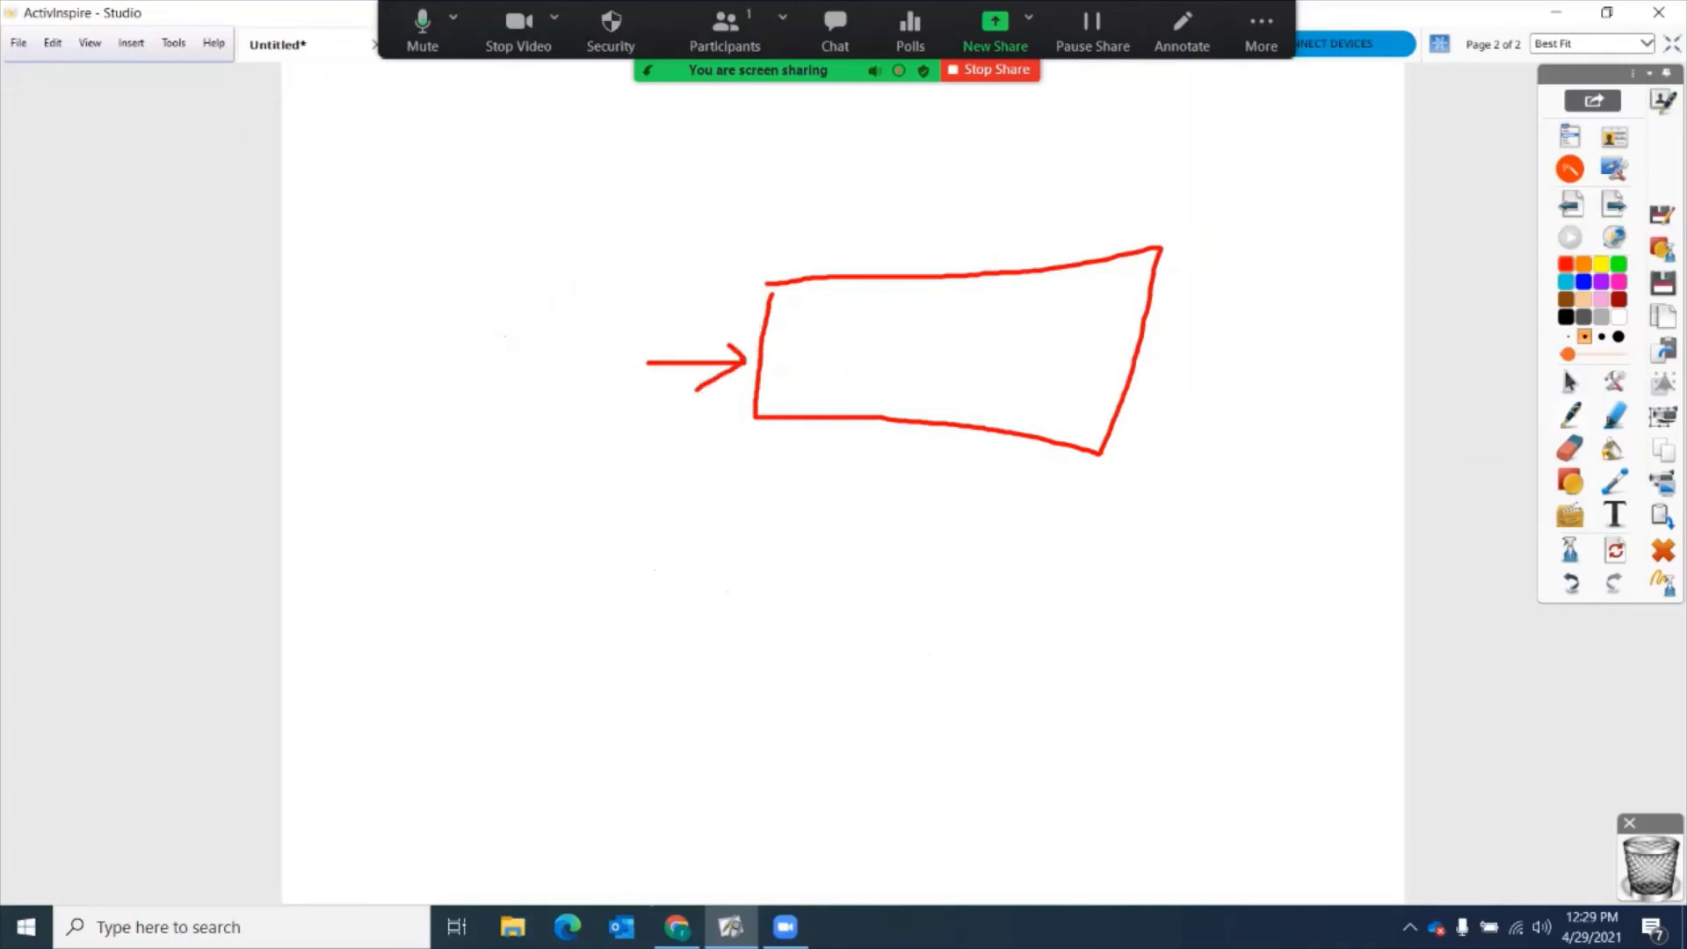
pyautogui.click(1571, 583)
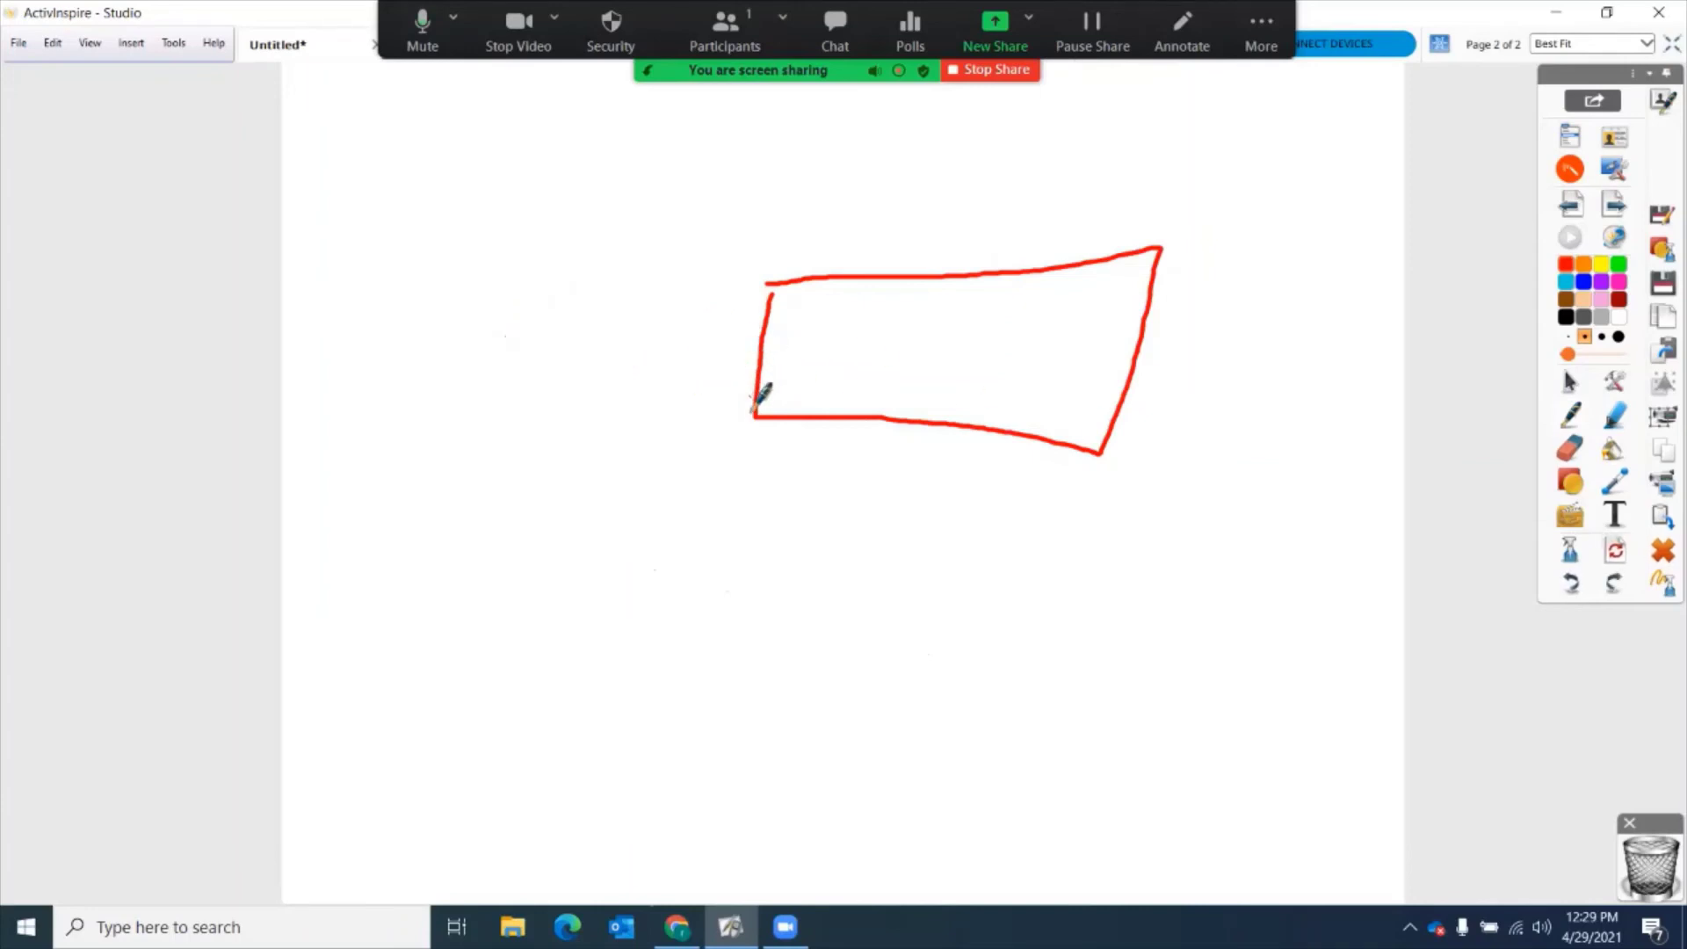
pyautogui.moveTo(754, 417)
pyautogui.mouseDown()
pyautogui.moveTo(770, 350)
pyautogui.moveTo(677, 345)
pyautogui.moveTo(759, 403)
pyautogui.mouseUp()
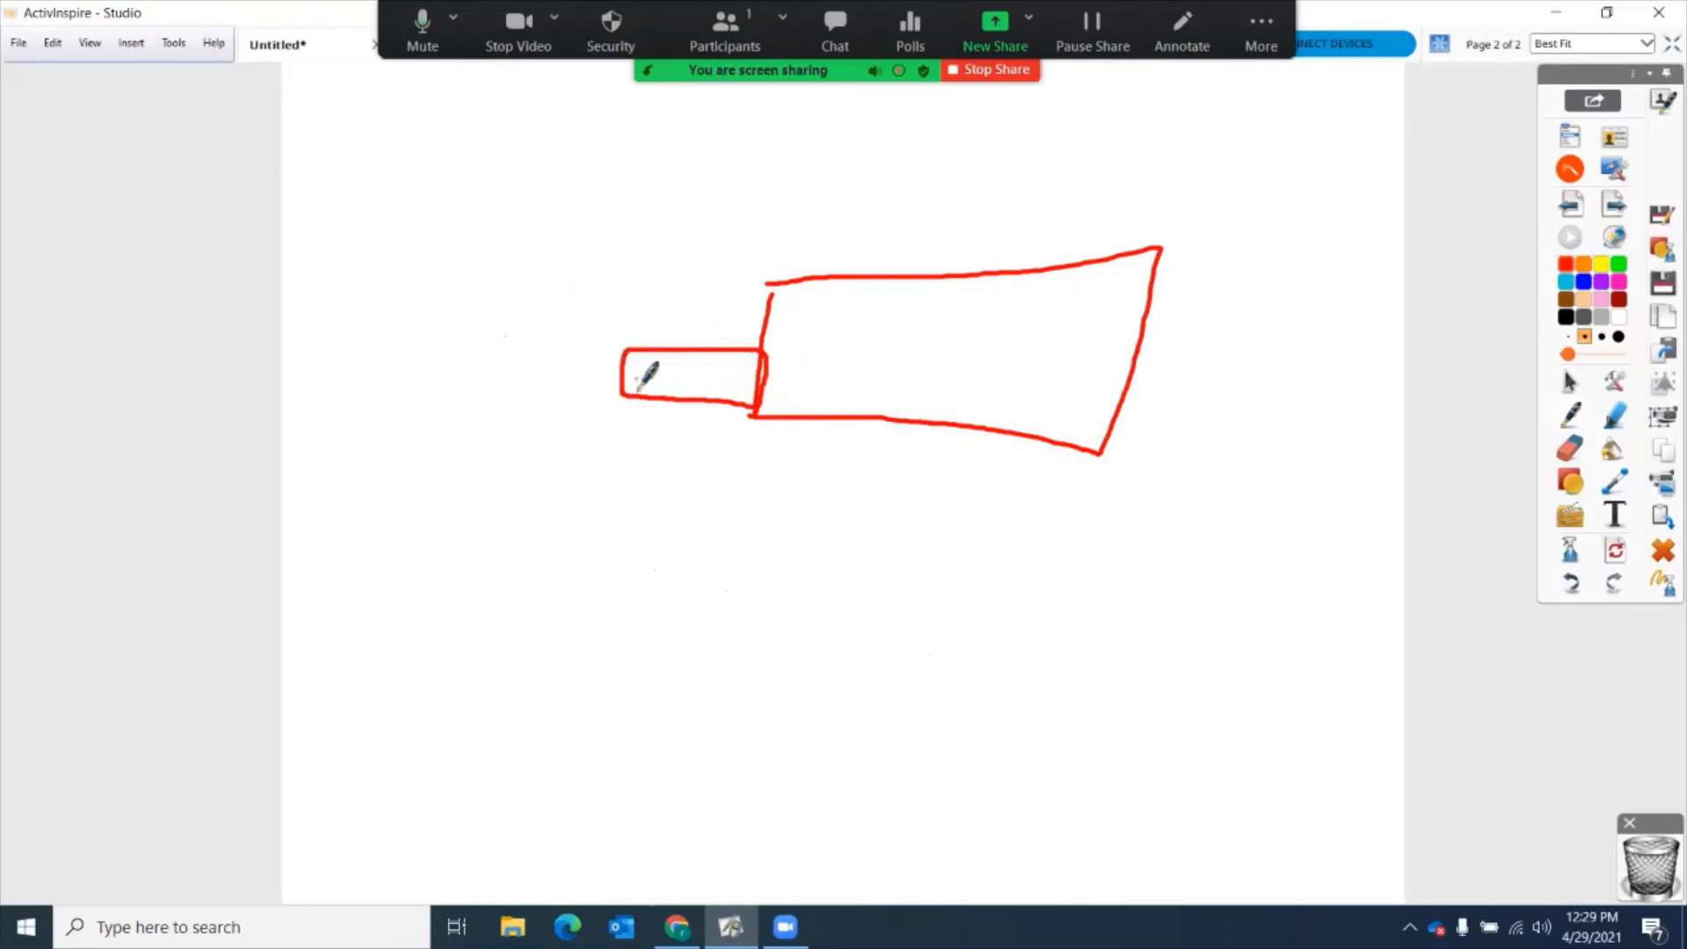
pyautogui.moveTo(640, 382); pyautogui.dragTo(674, 380)
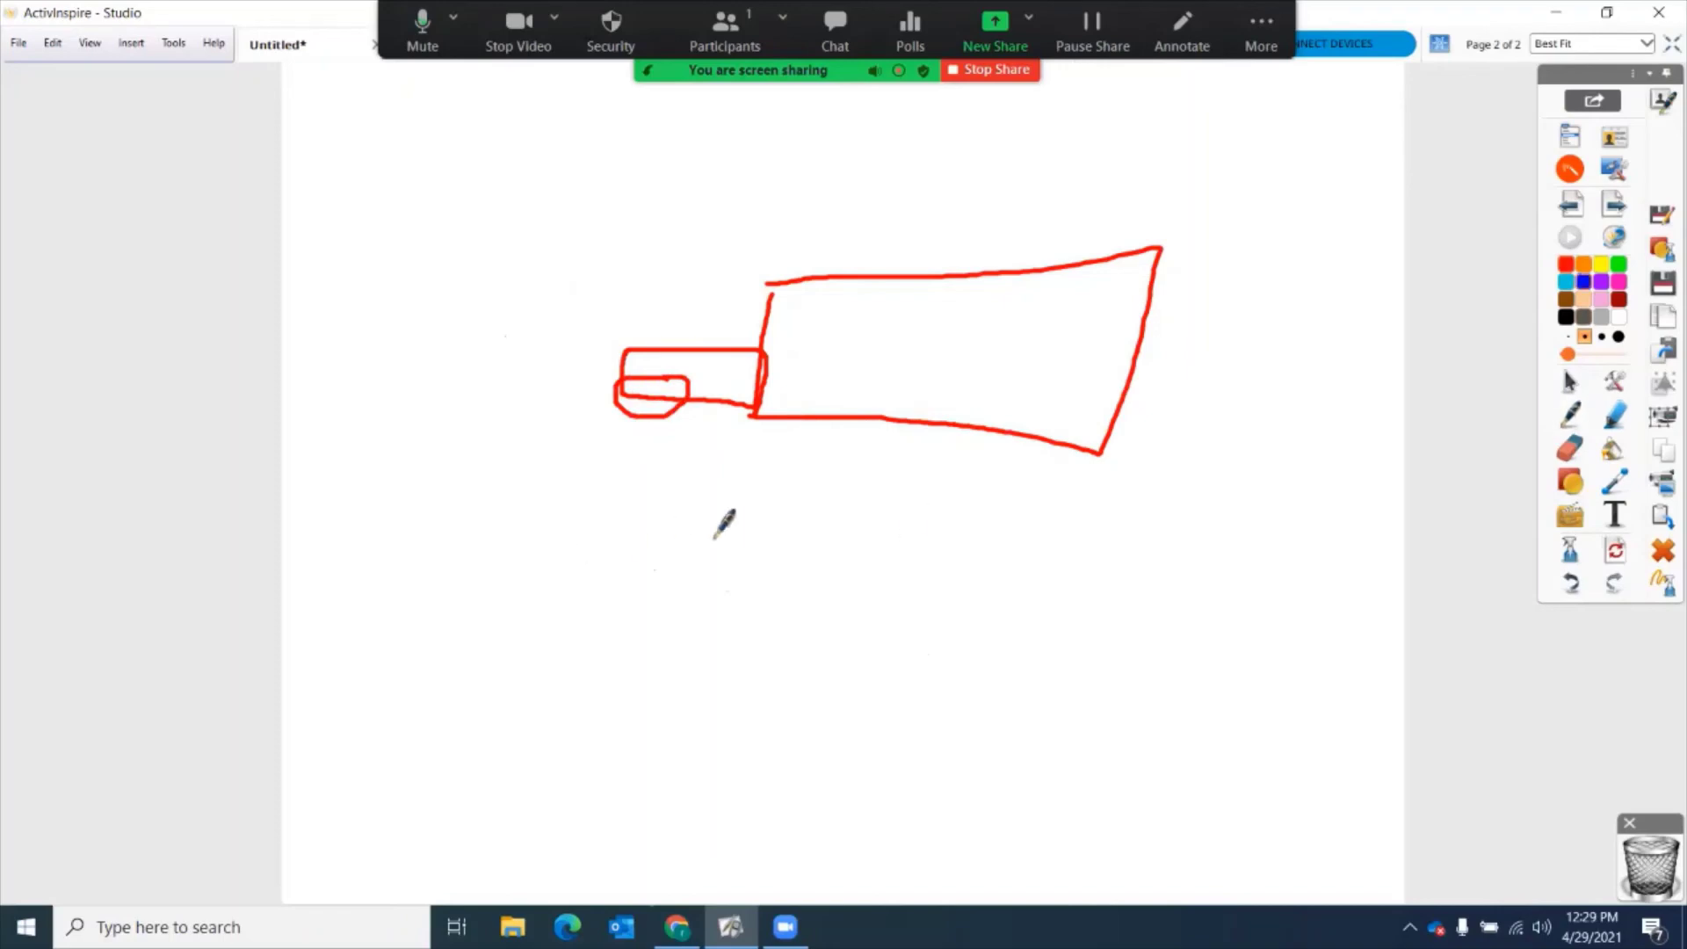
# Step: Draw a blue left-pointing arrow below the robot, undoing the extra upward arrow
pyautogui.moveTo(764, 511)
pyautogui.mouseDown()
pyautogui.moveTo(710, 541)
pyautogui.moveTo(701, 426)
pyautogui.mouseUp()
pyautogui.moveTo(672, 448); pyautogui.dragTo(731, 471)
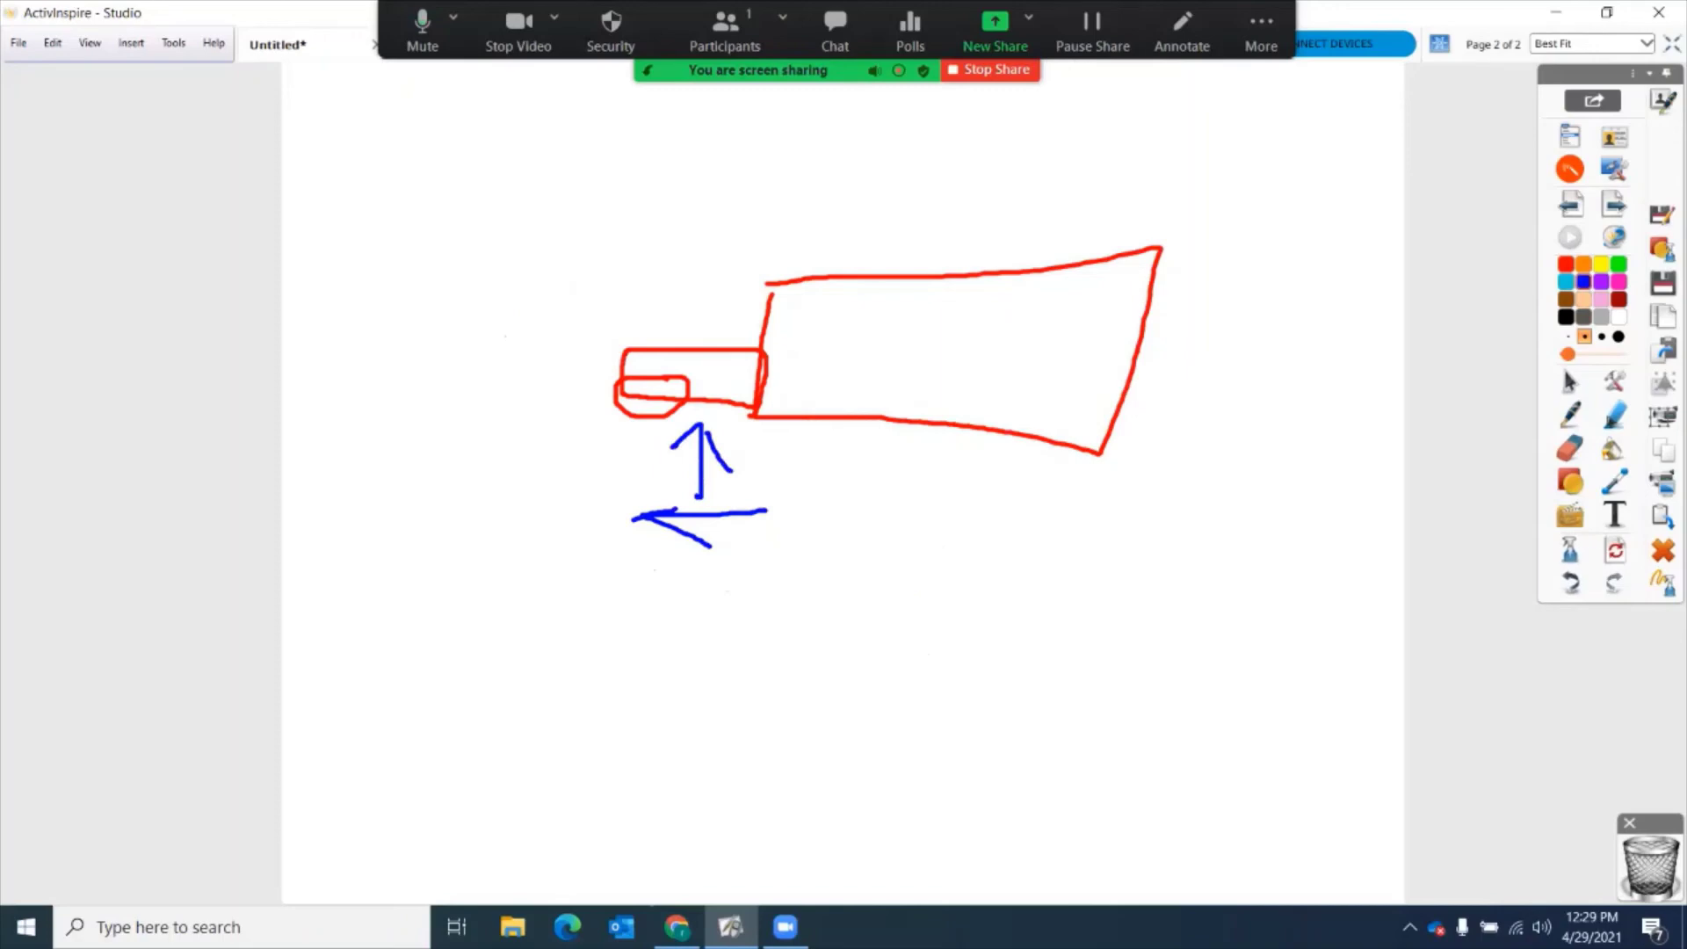
pyautogui.click(1573, 584)
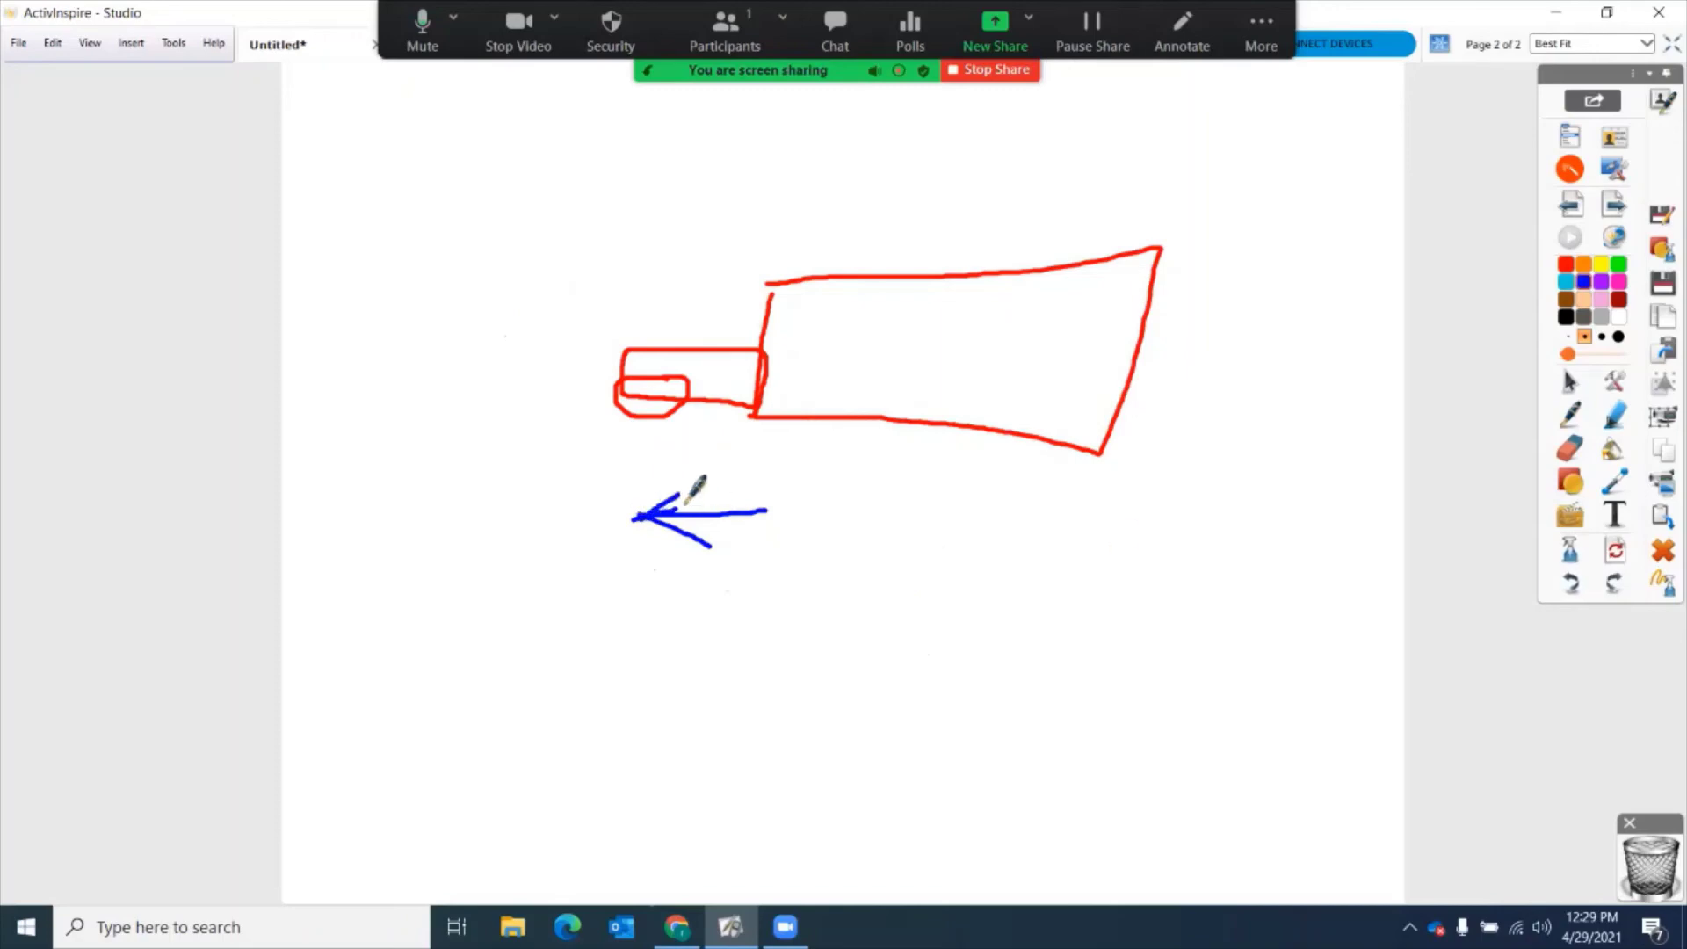
pyautogui.moveTo(688, 492); pyautogui.dragTo(711, 541)
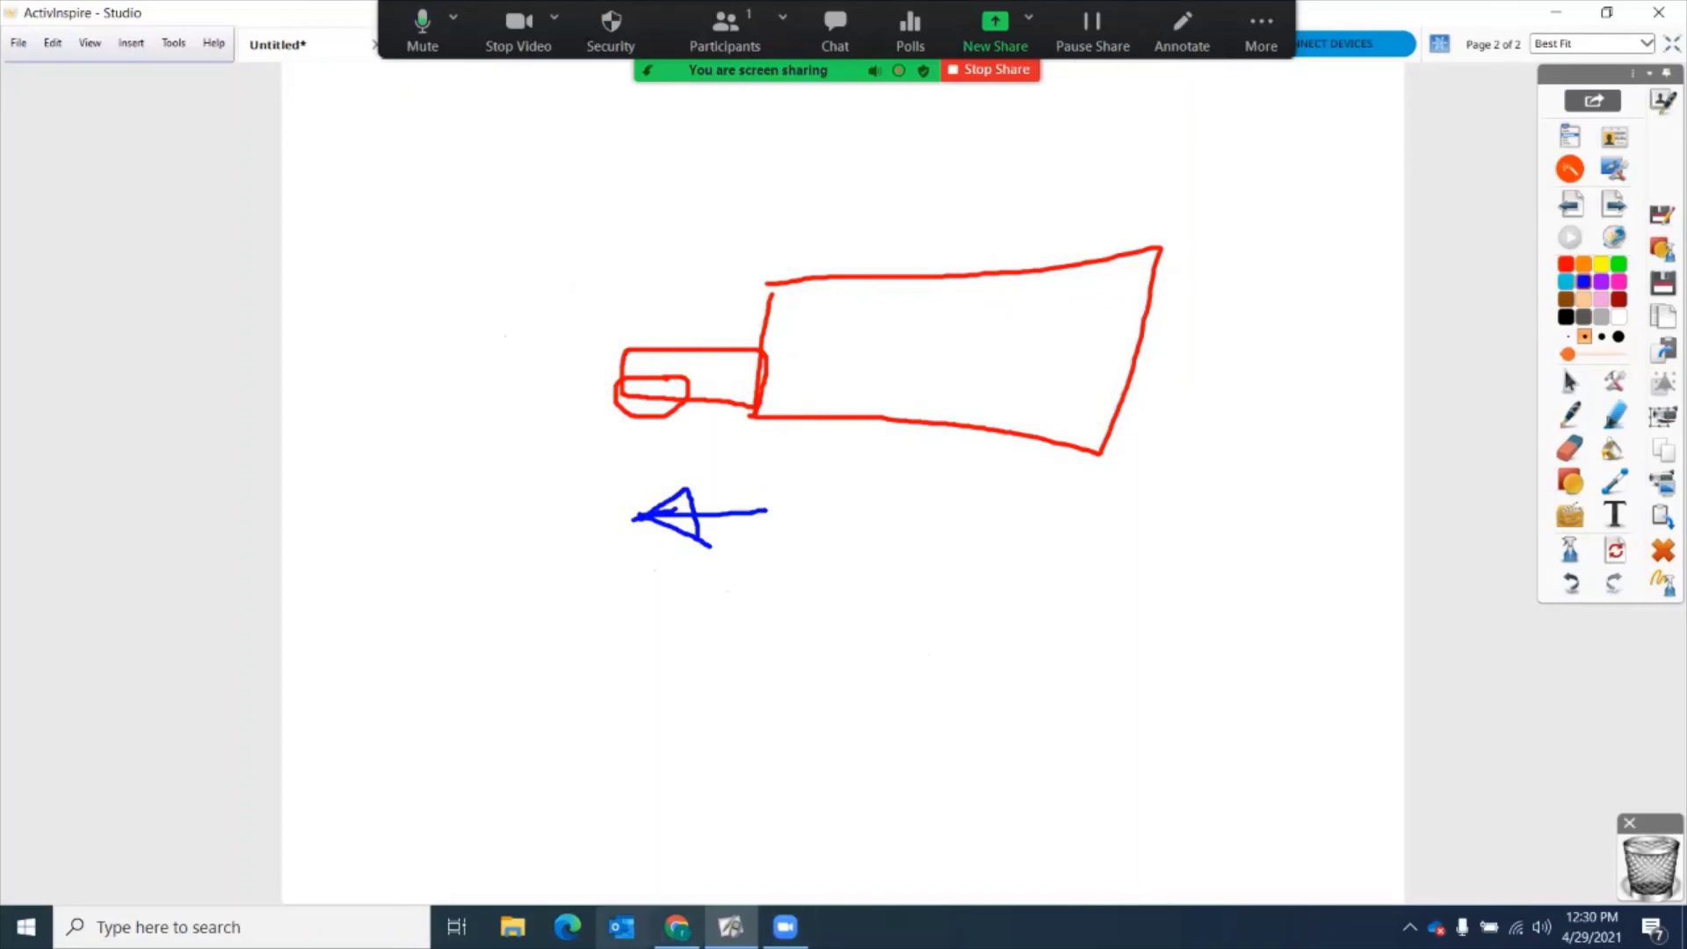
pyautogui.click(677, 926)
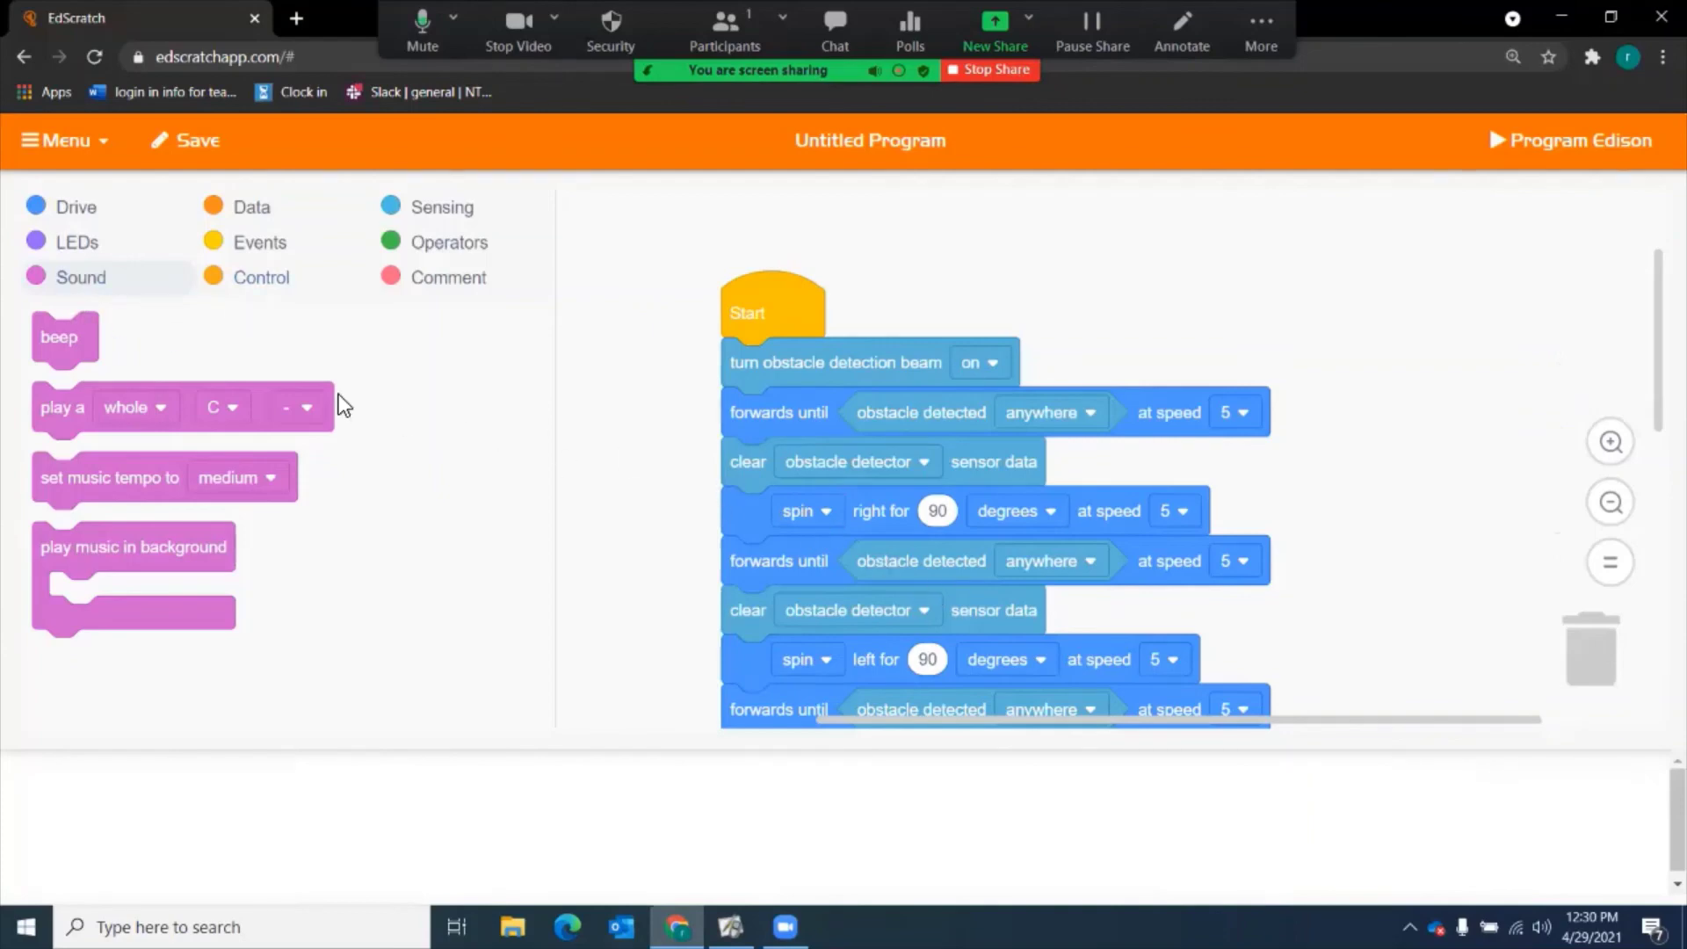
# Step: Insert a 'backwards for 3 inch' block after the first obstacle-detector clear, and a 3 cm one after the second
pyautogui.click(76, 211)
pyautogui.moveTo(59, 411); pyautogui.dragTo(738, 527)
pyautogui.click(865, 514)
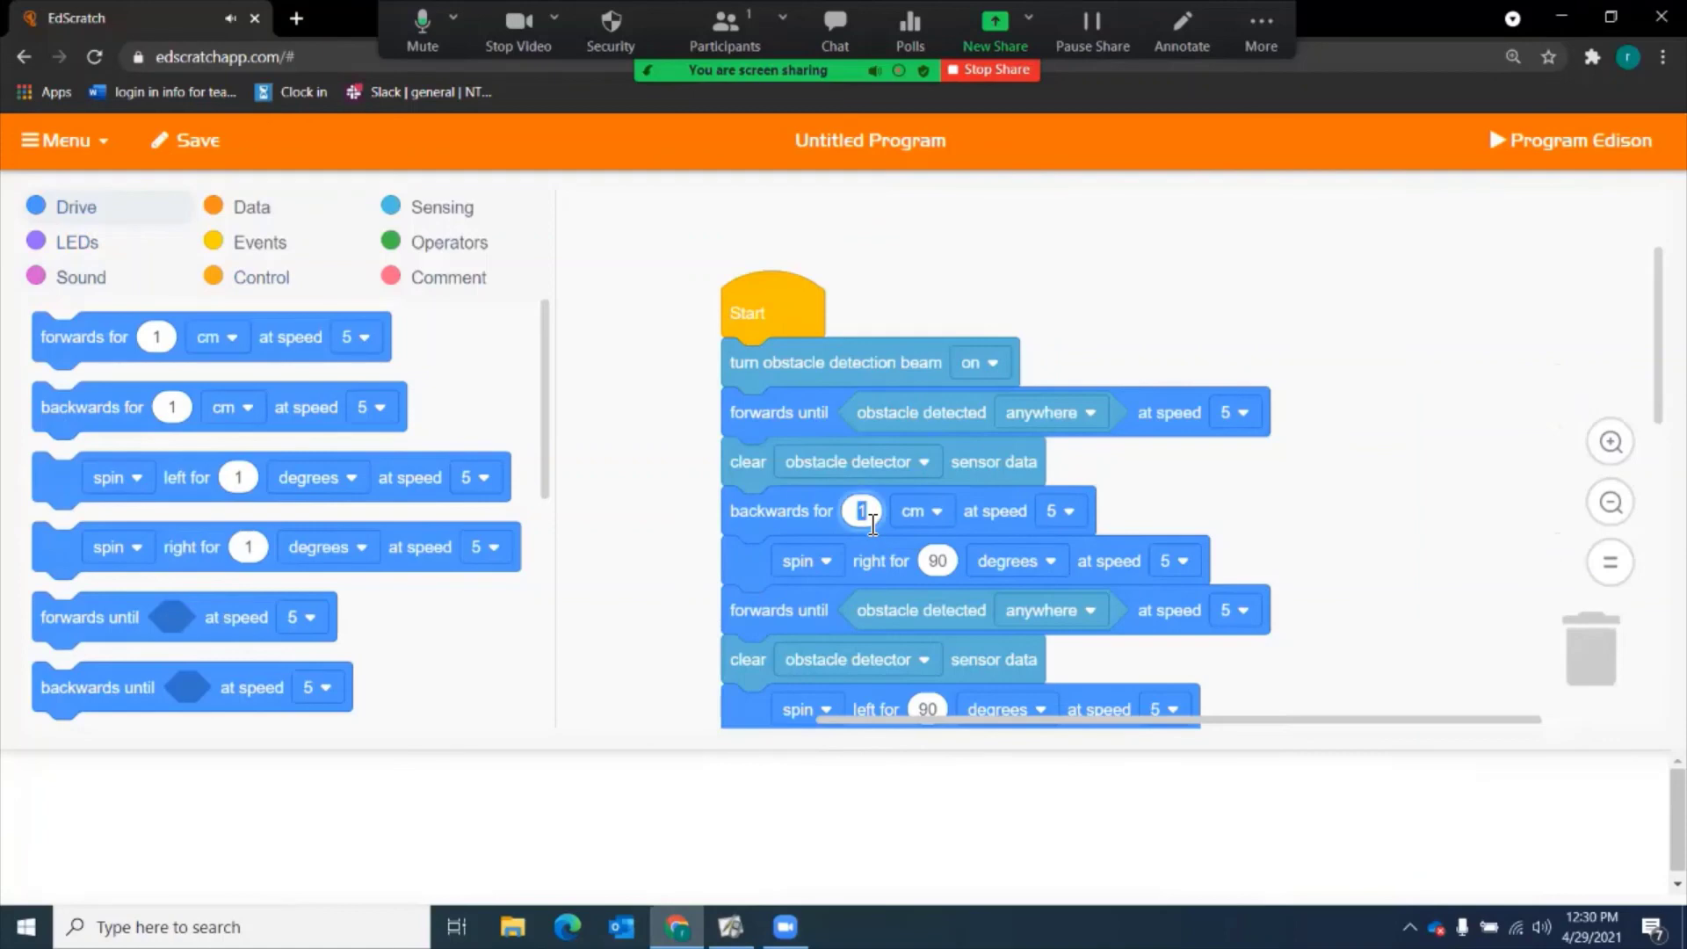
pyautogui.write('3')
pyautogui.click(942, 516)
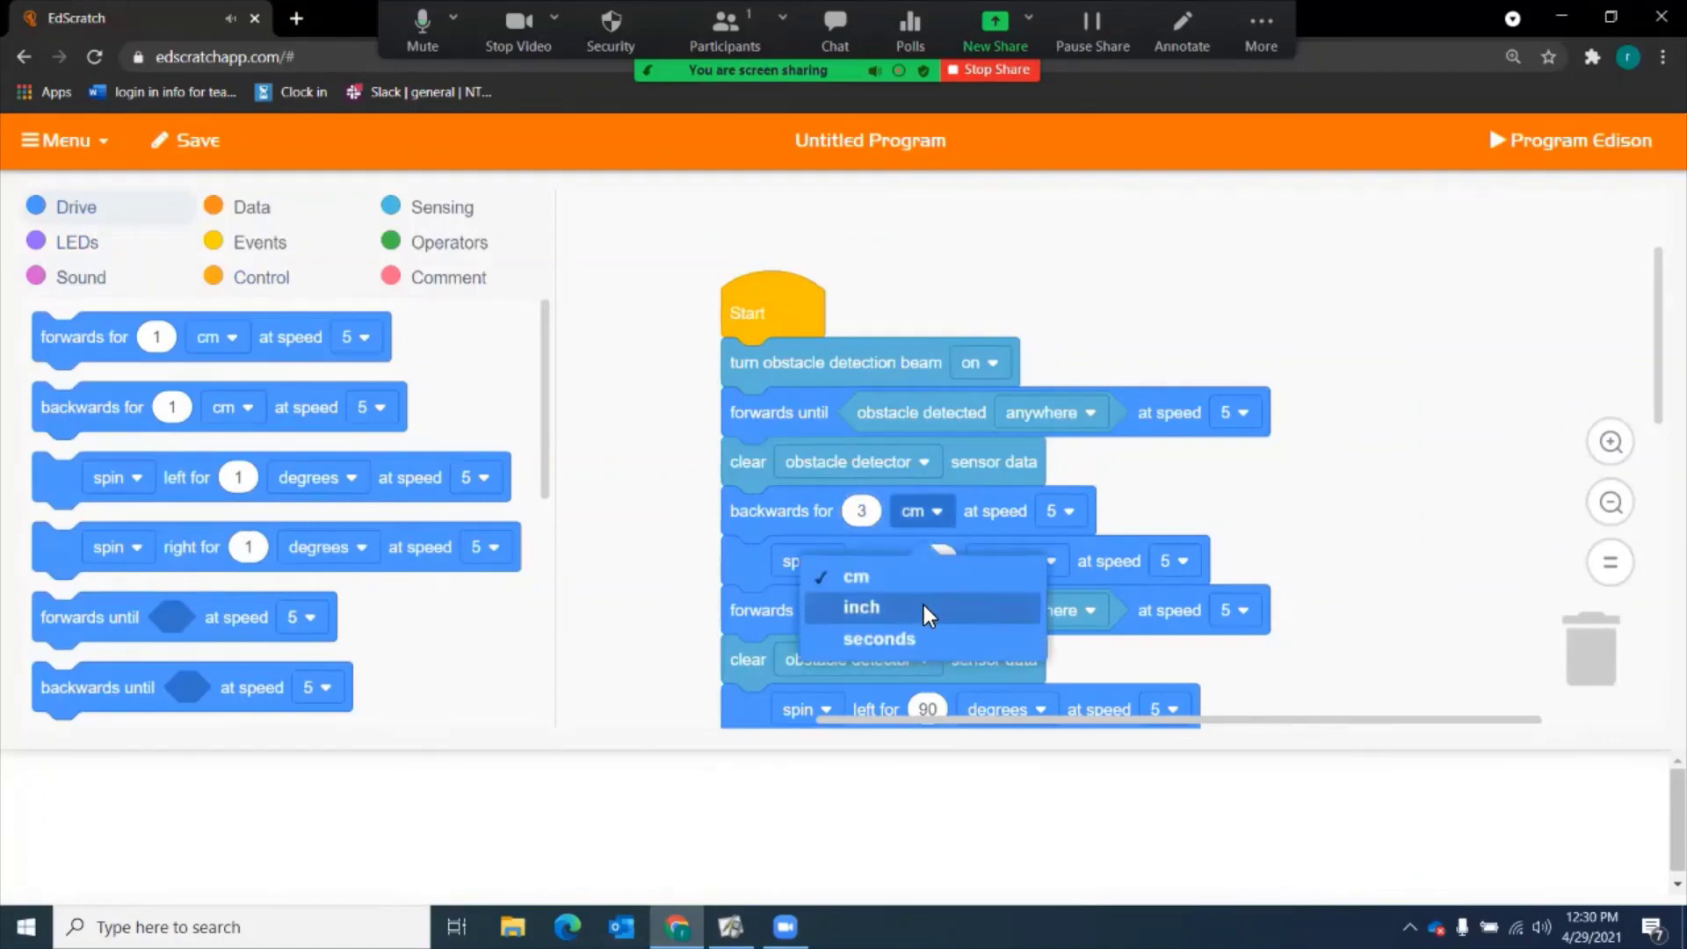
pyautogui.click(909, 638)
pyautogui.click(941, 512)
pyautogui.click(921, 605)
pyautogui.scroll(-2, 921, 604)
pyautogui.scroll(-2, 1069, 554)
pyautogui.scroll(2, 1068, 554)
pyautogui.scroll(2, 1068, 554)
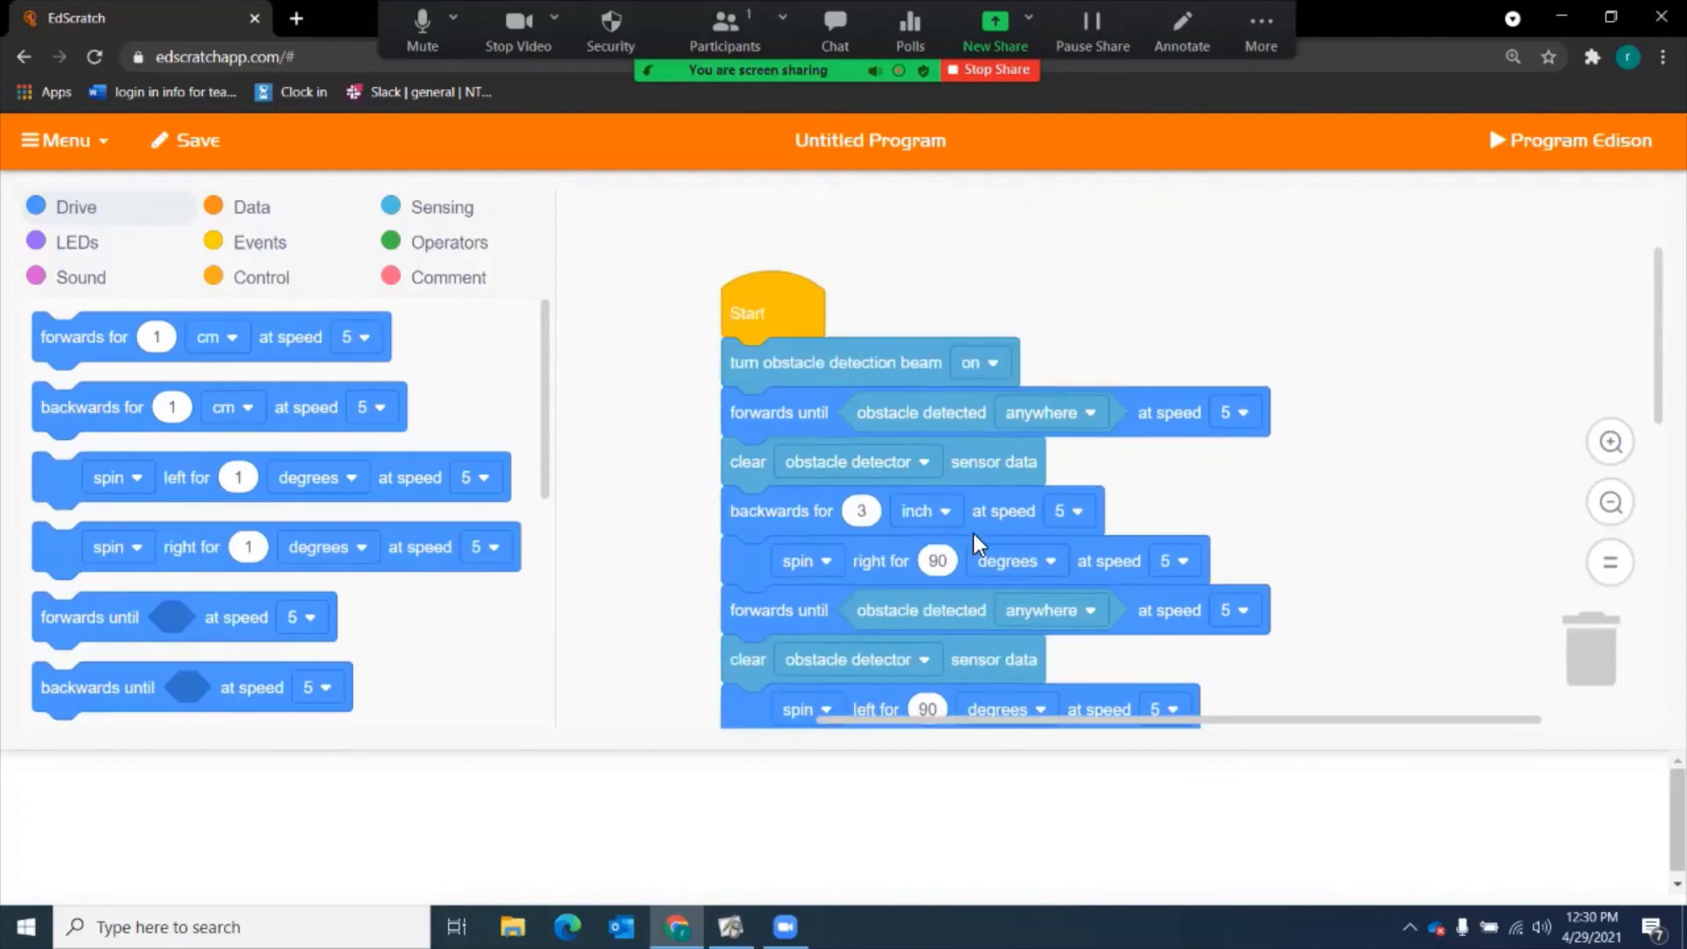
pyautogui.scroll(-2, 695, 561)
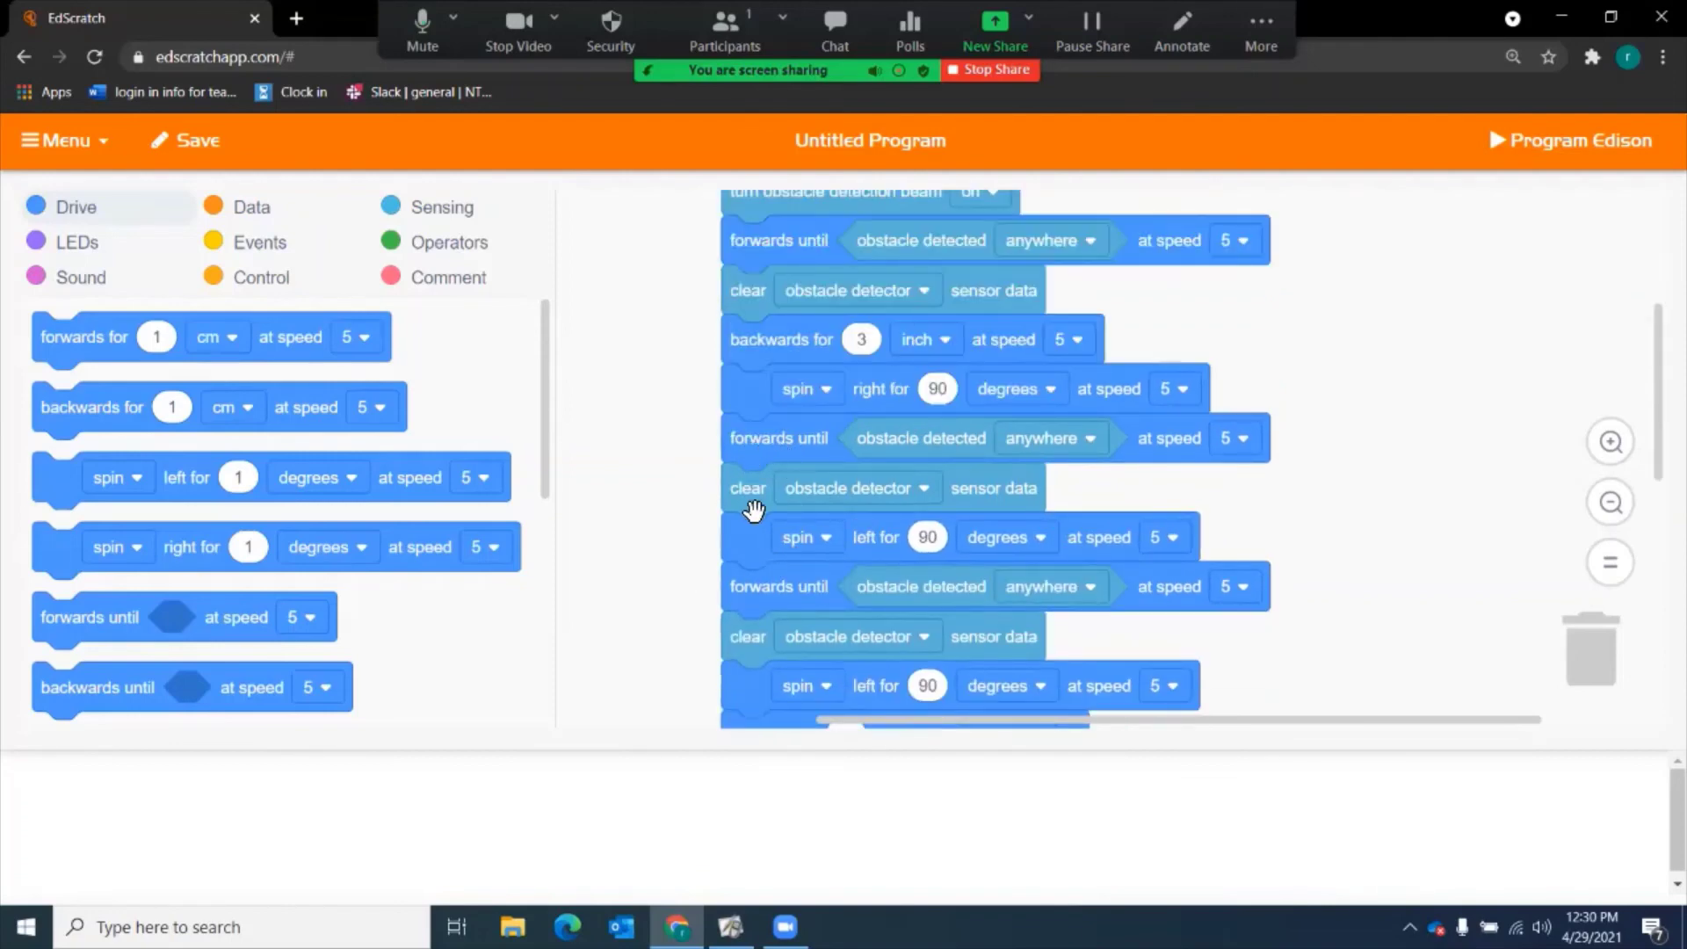
pyautogui.moveTo(60, 402); pyautogui.dragTo(739, 555)
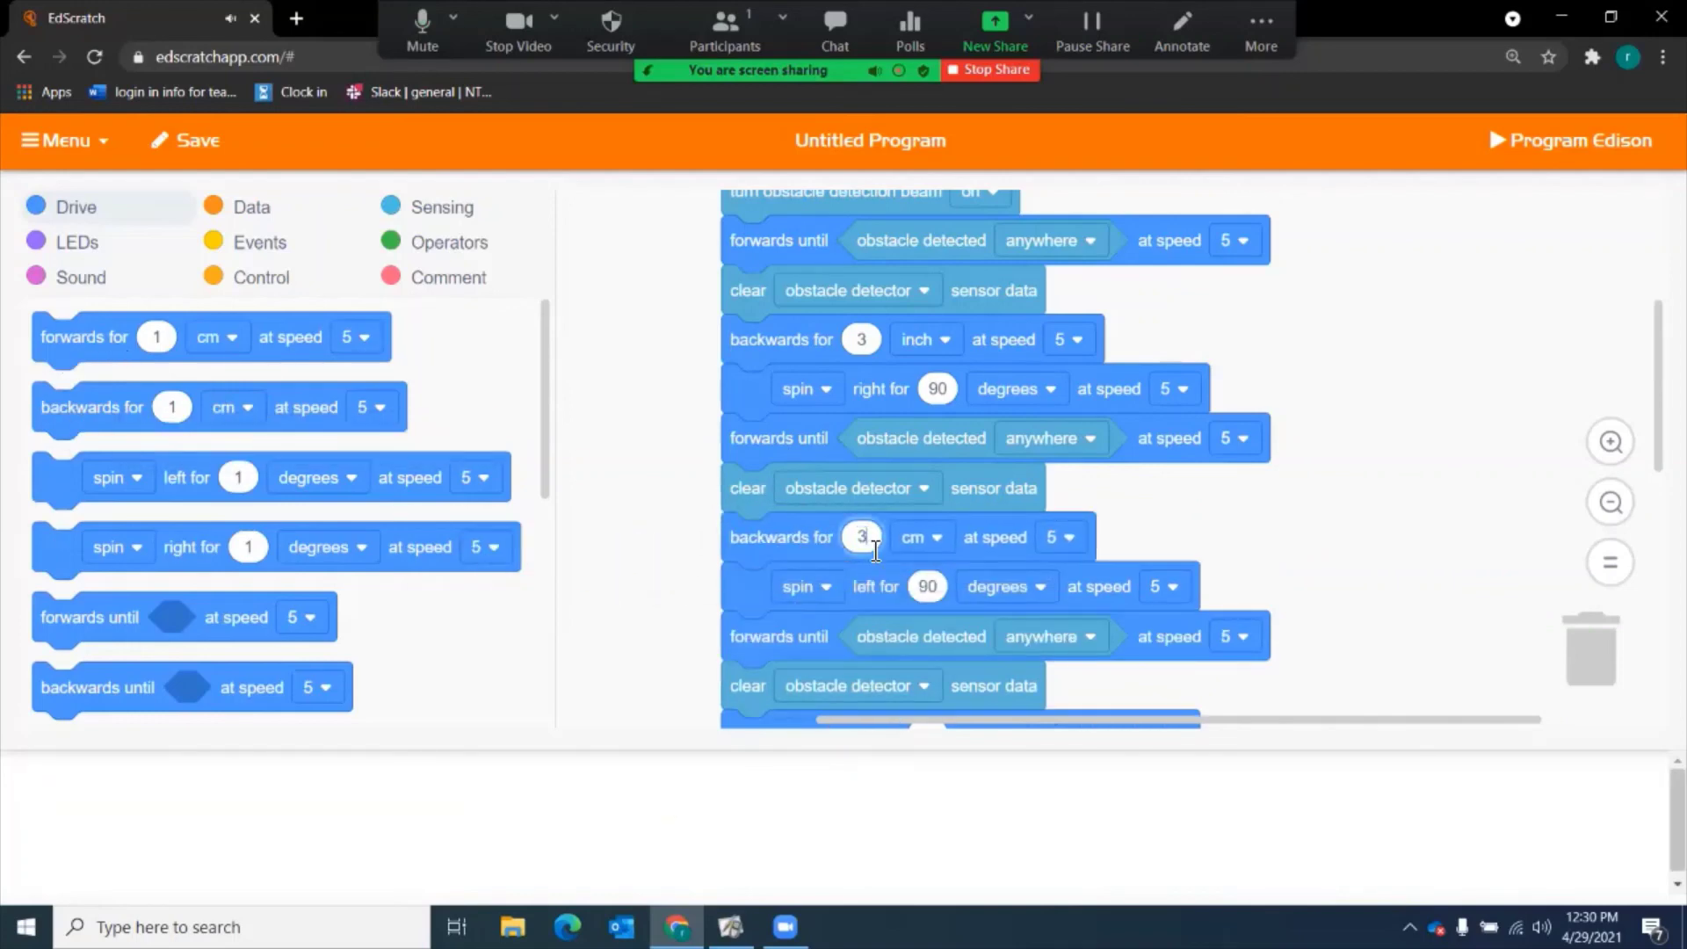
pyautogui.scroll(2, 864, 542)
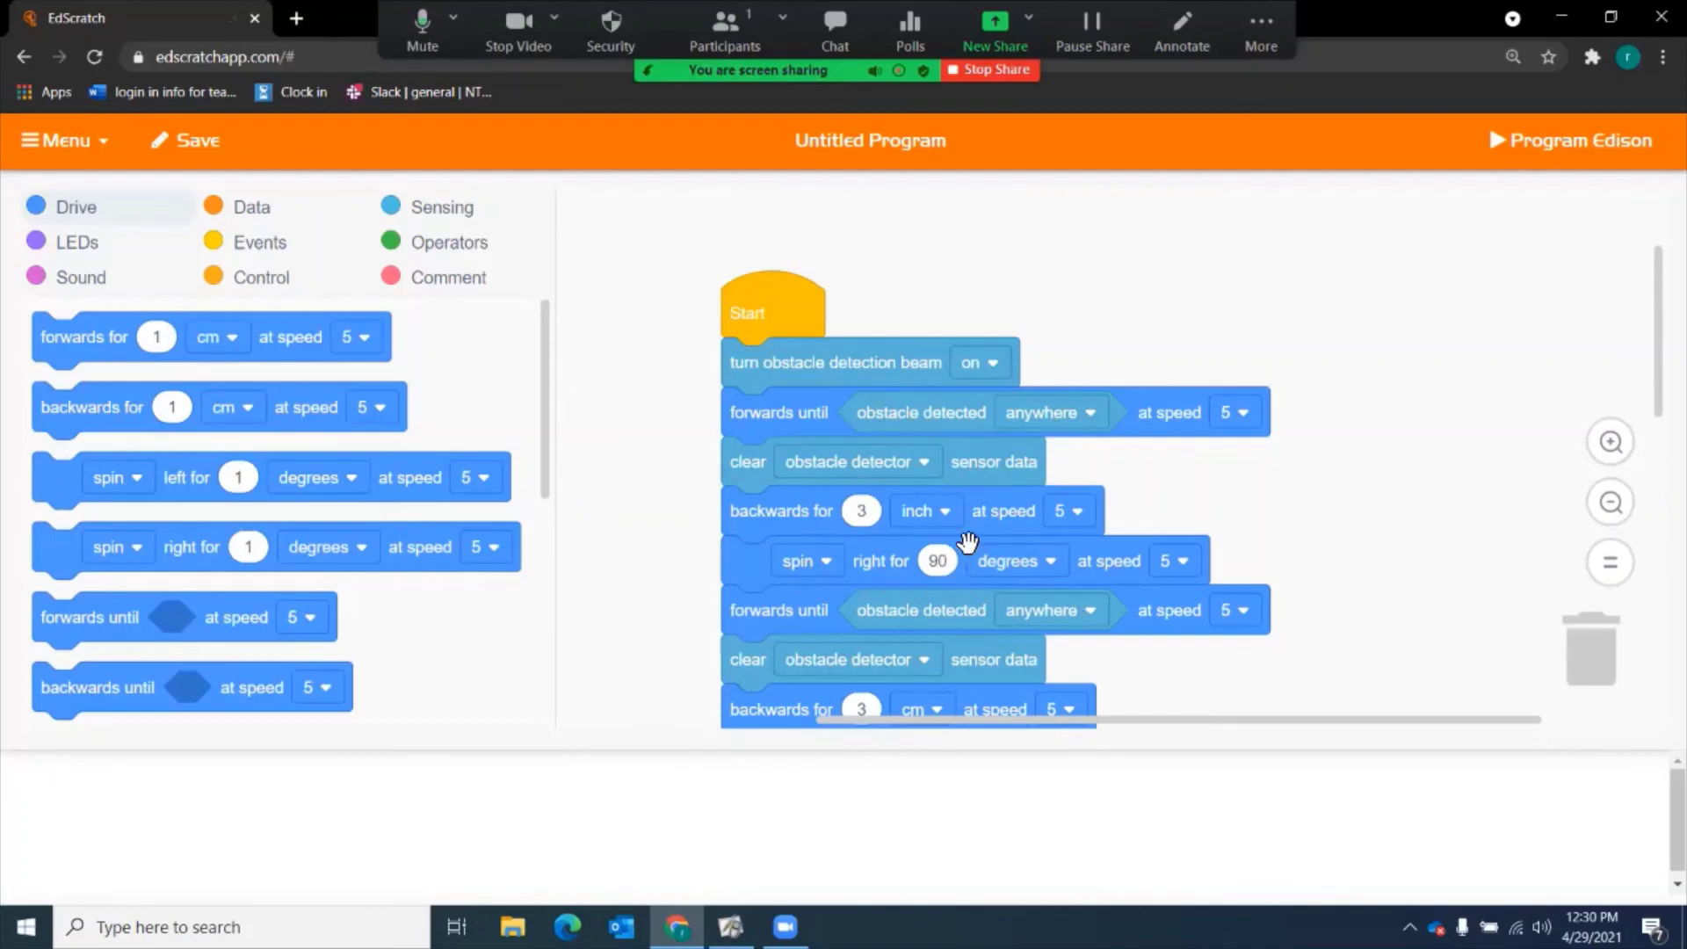
pyautogui.scroll(-4, 907, 468)
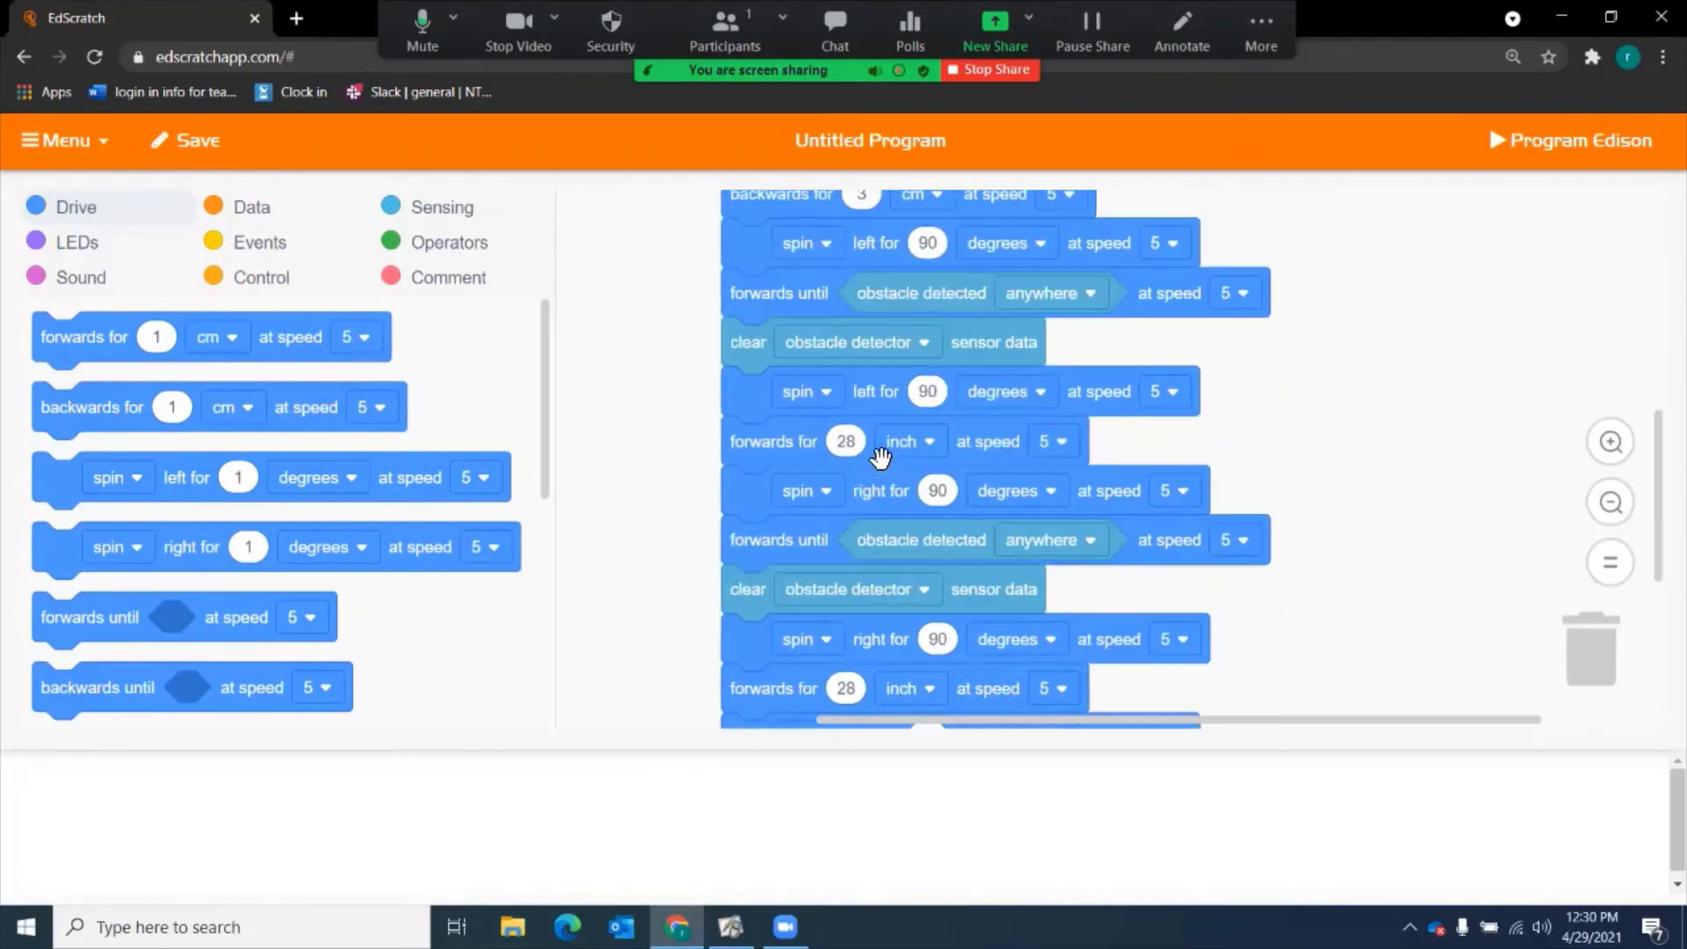
# Step: Add a short blue stroke left of the red route on page 1
pyautogui.hotkey('alt', 'Tab')
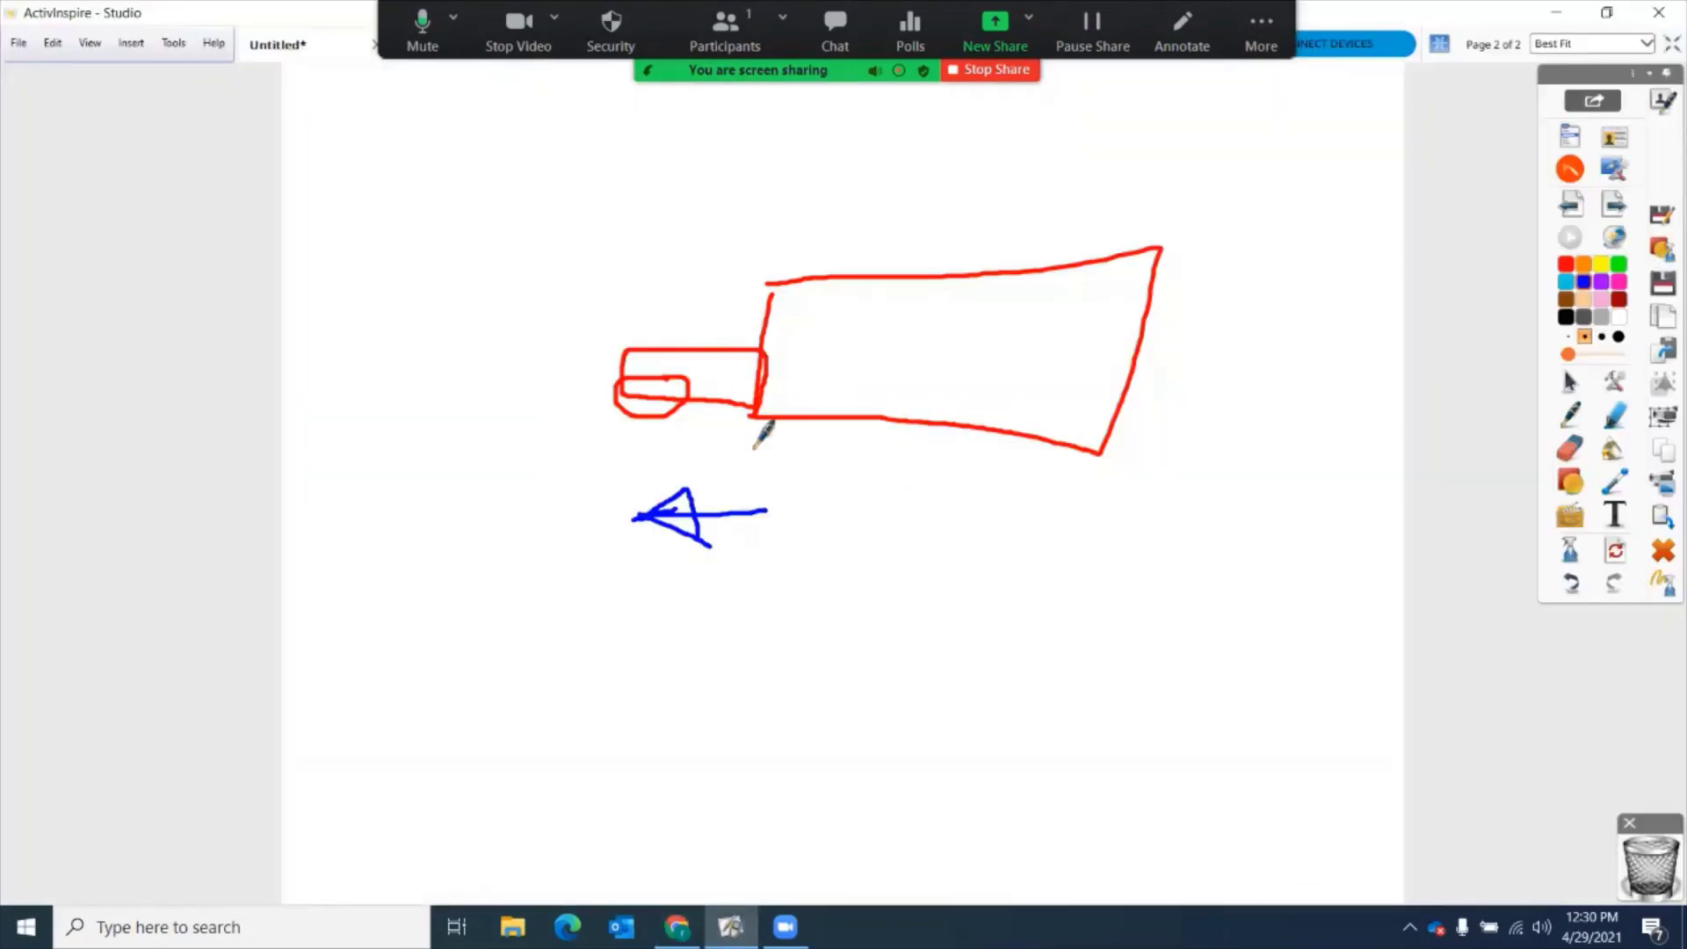
pyautogui.click(1570, 203)
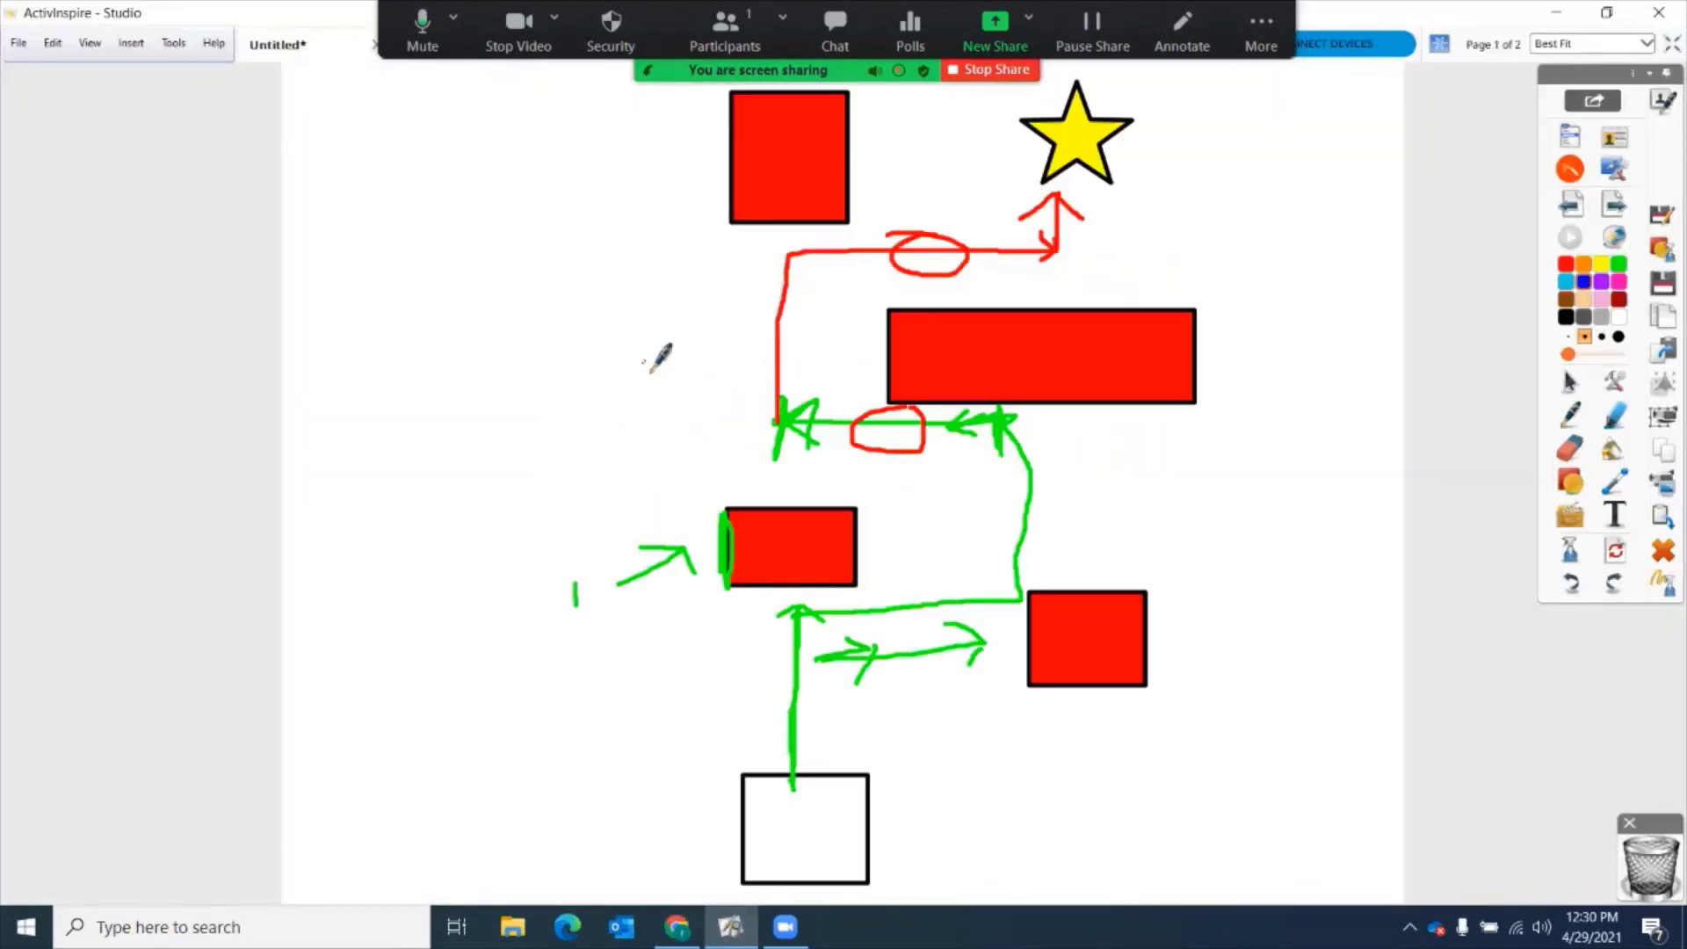
pyautogui.moveTo(645, 364); pyautogui.dragTo(651, 435)
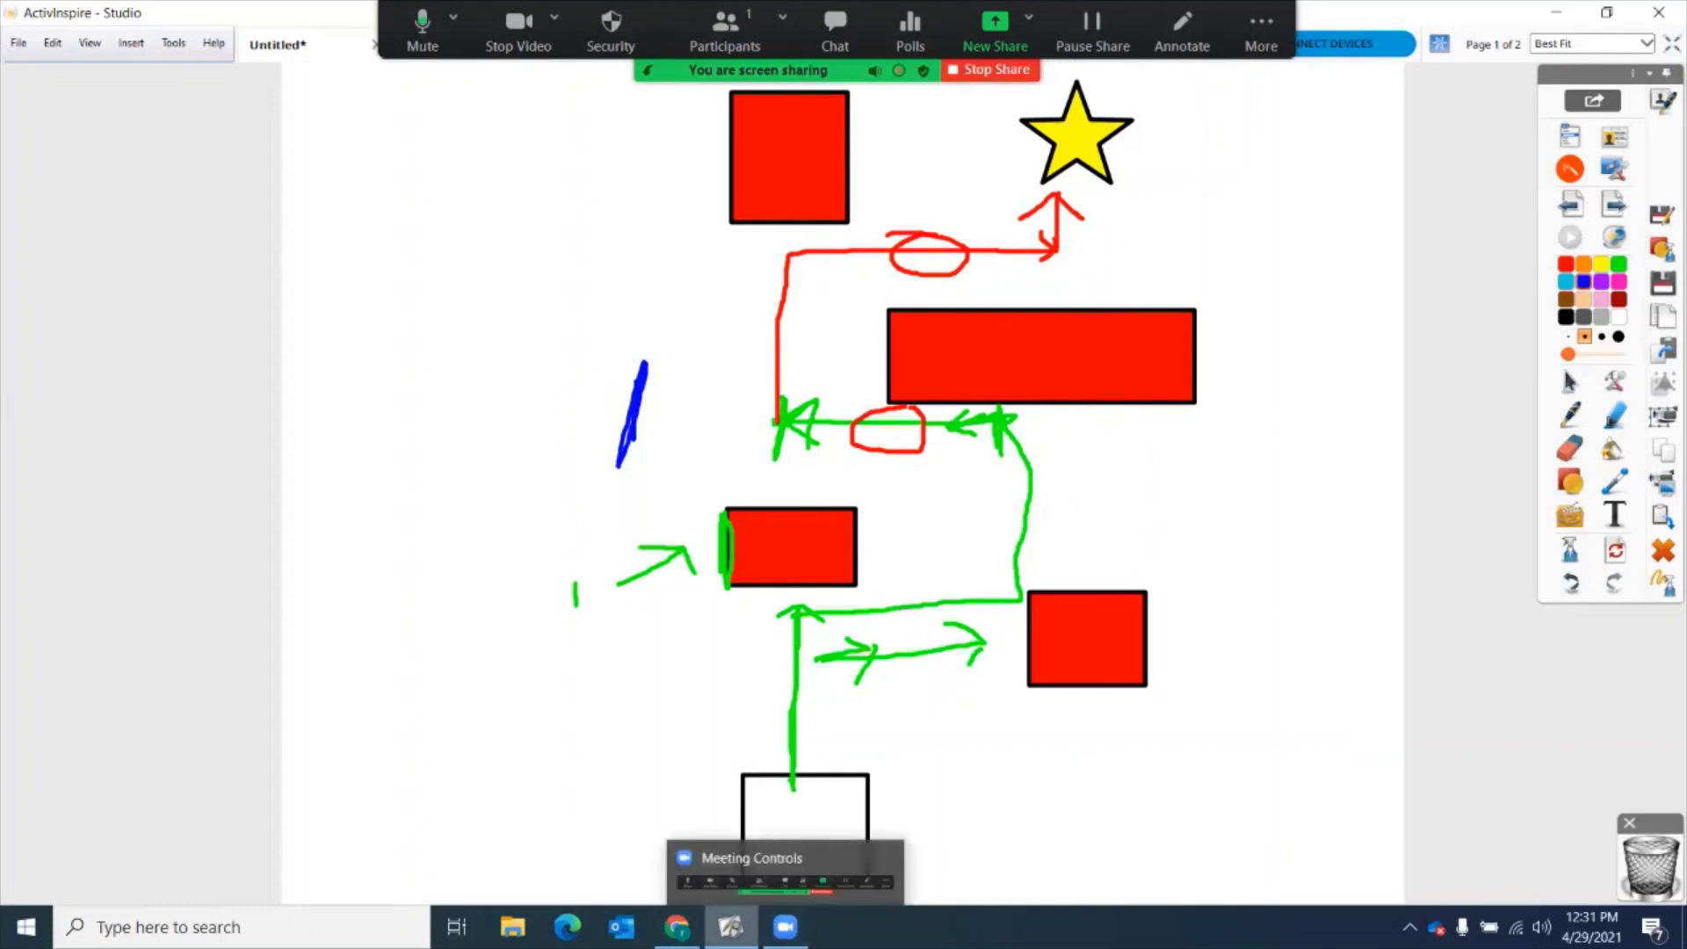
pyautogui.click(675, 928)
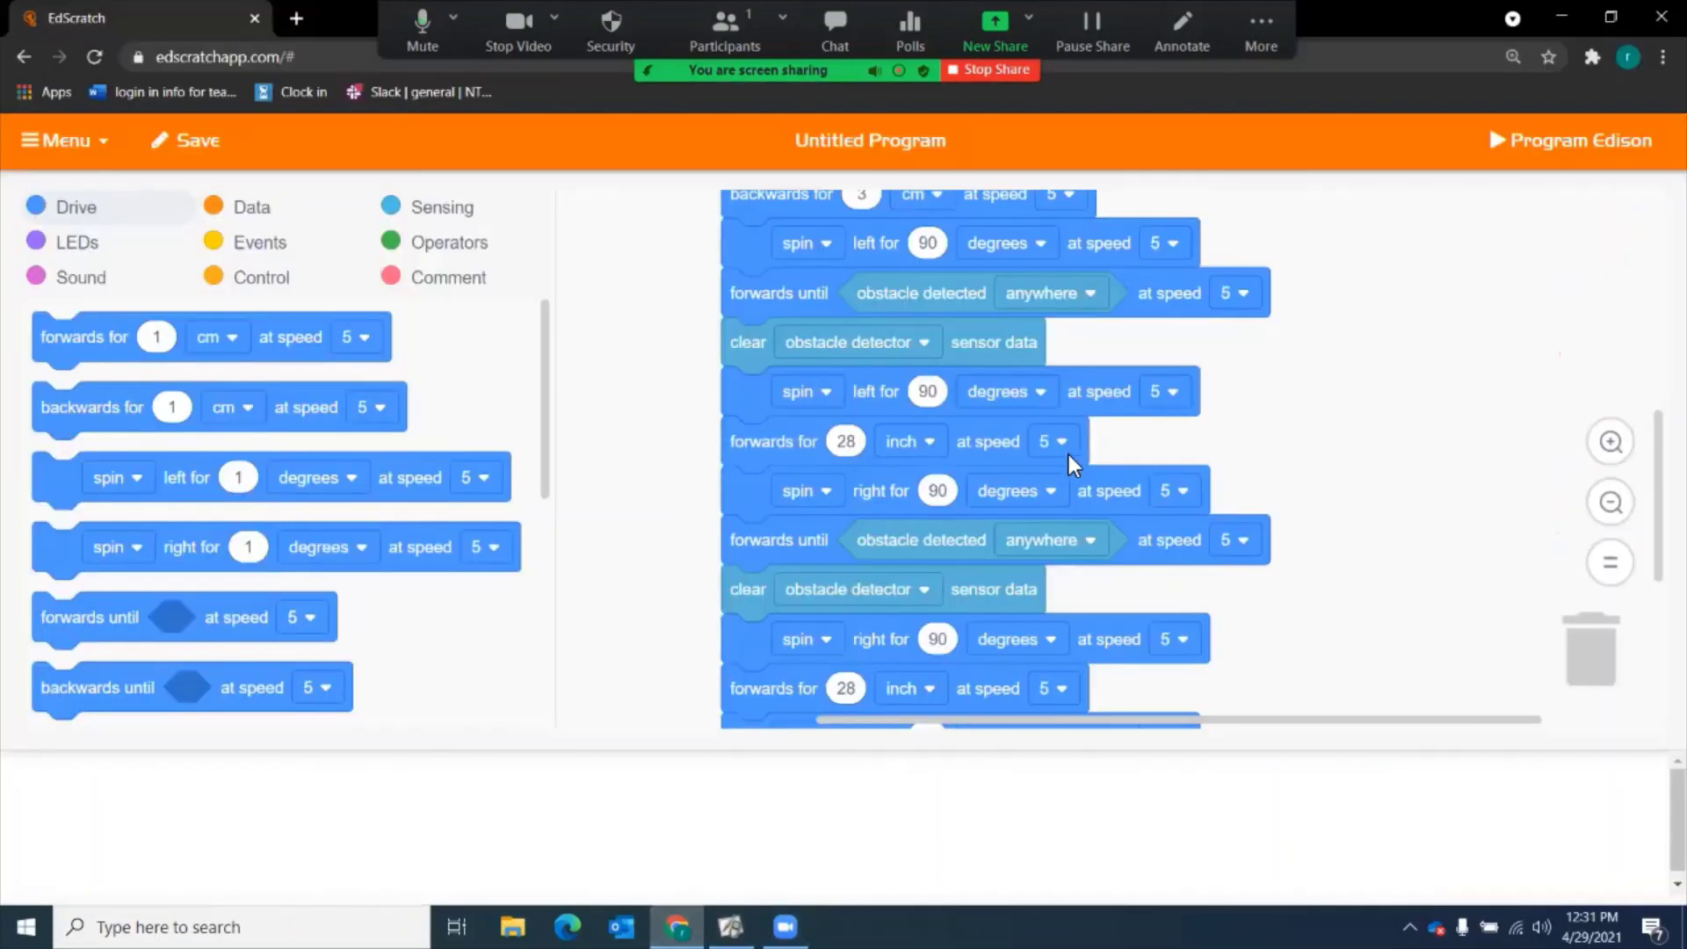
pyautogui.scroll(5, 1075, 455)
pyautogui.scroll(-3, 1072, 455)
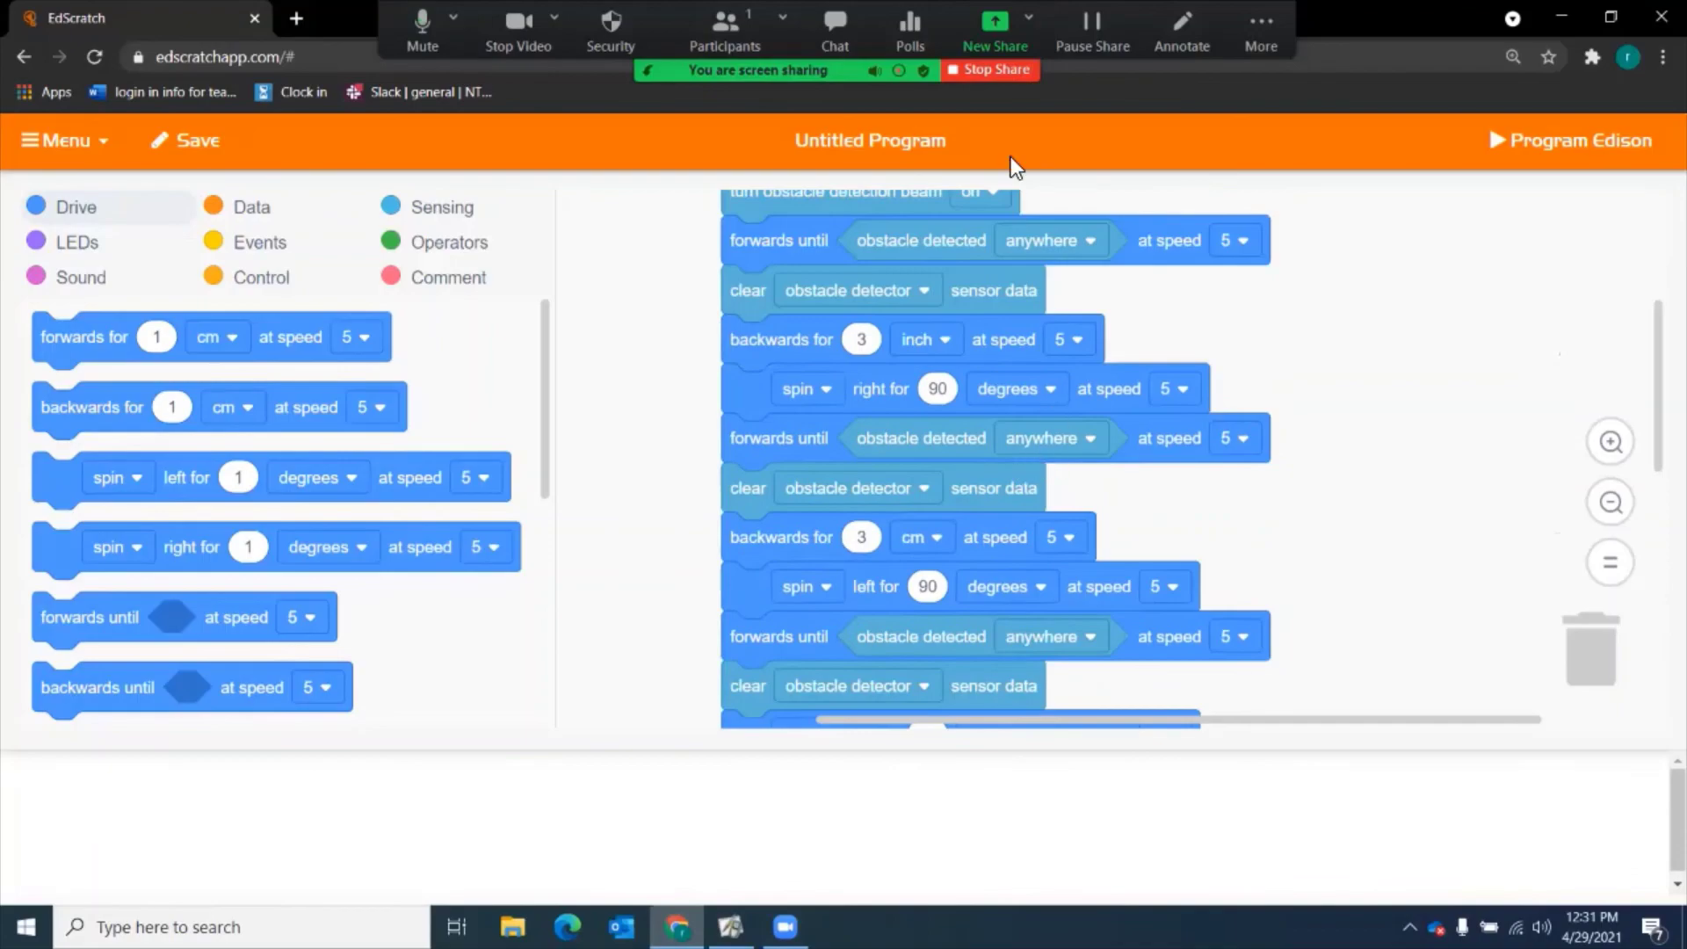